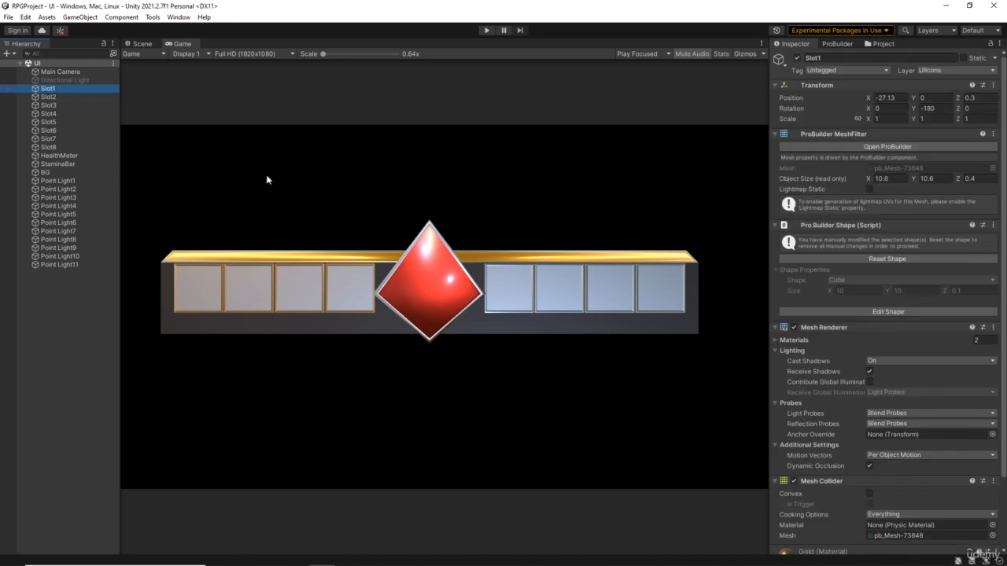
# Step: Change the albedo colour of the slots' Icon material to blue, hex 6087AE, and deselect the slot
pyautogui.scroll(-3, 823, 393)
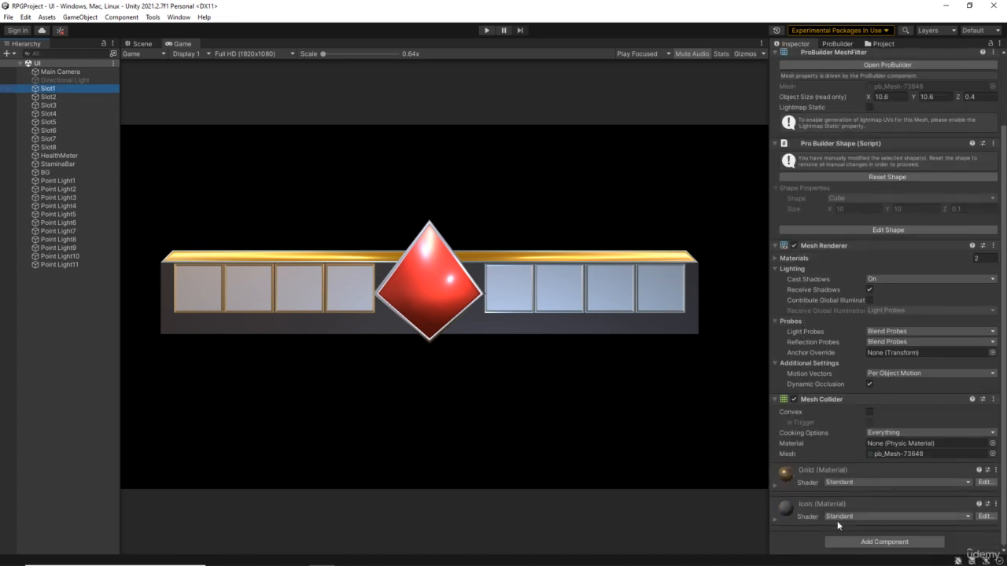
pyautogui.click(774, 519)
pyautogui.scroll(-3, 772, 520)
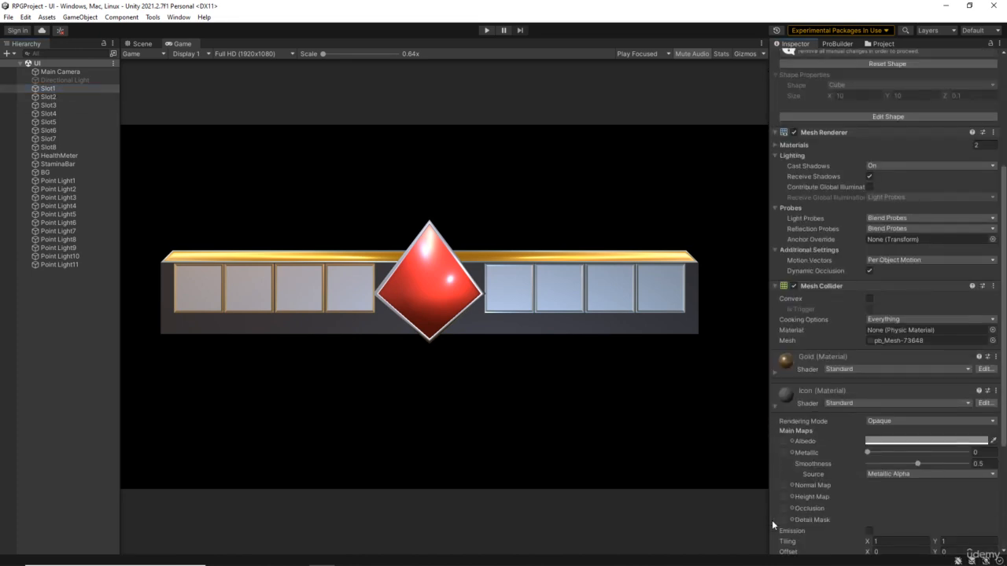
pyautogui.scroll(-2, 771, 520)
pyautogui.click(909, 358)
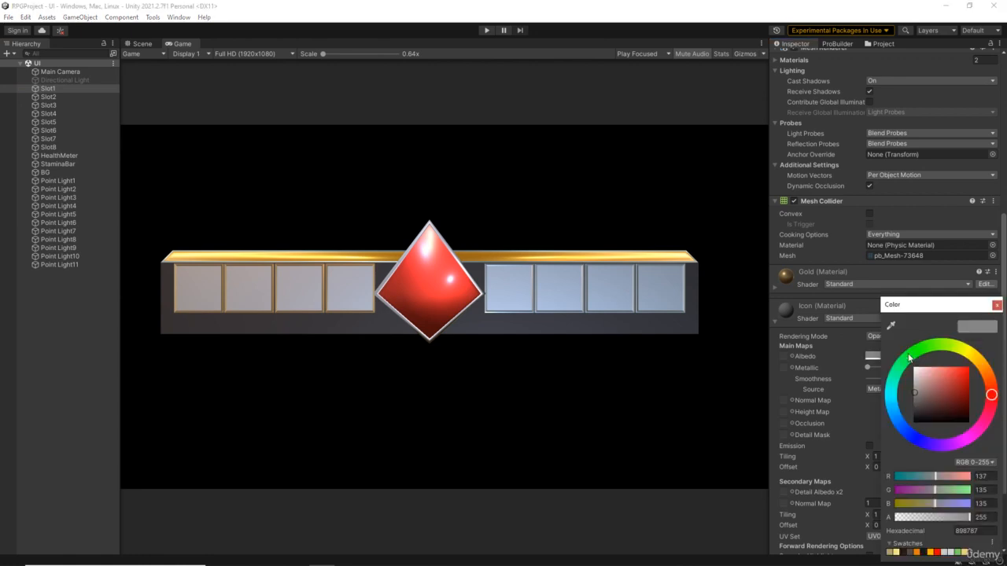
pyautogui.click(899, 421)
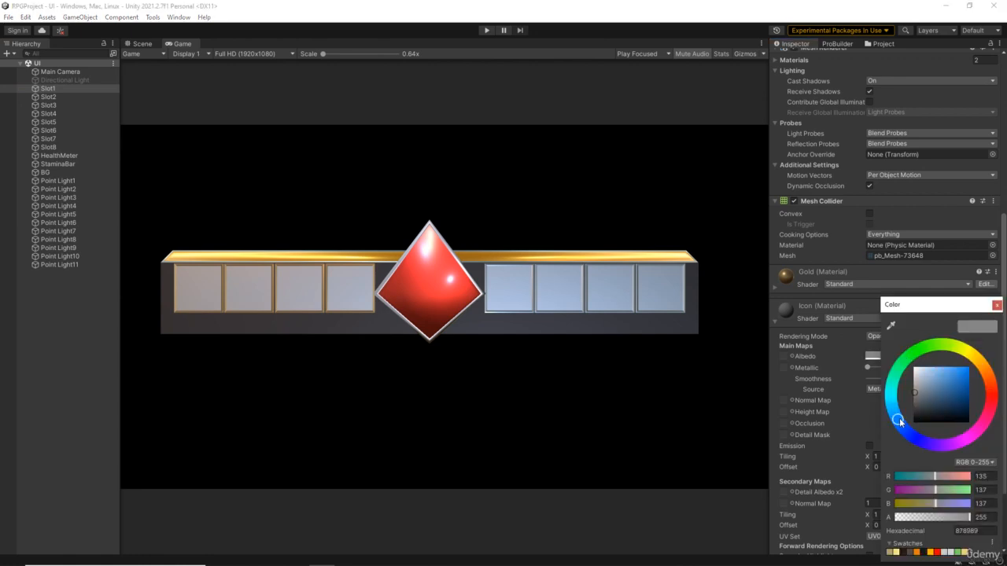
pyautogui.moveTo(950, 401); pyautogui.dragTo(939, 384)
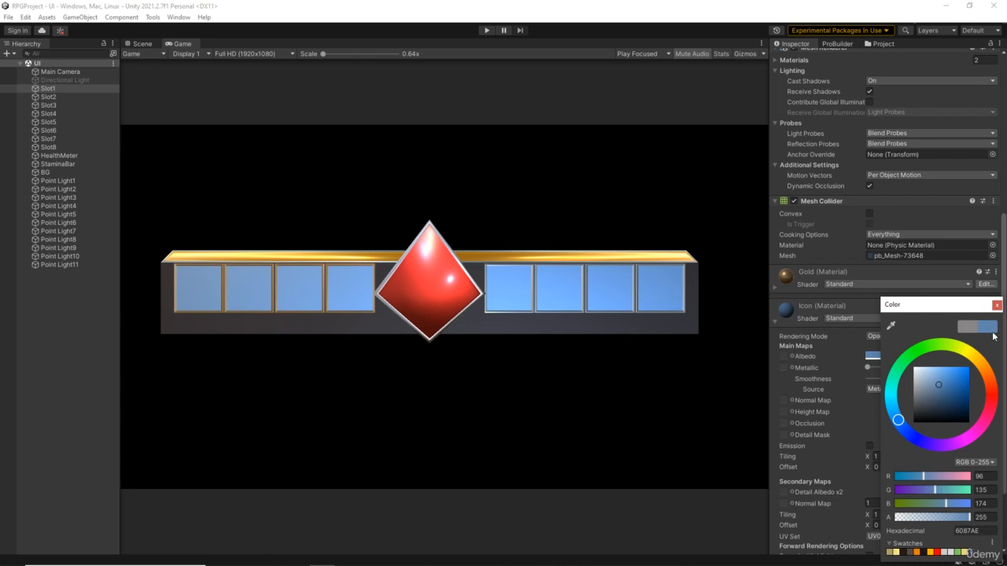
pyautogui.click(960, 531)
pyautogui.click(997, 306)
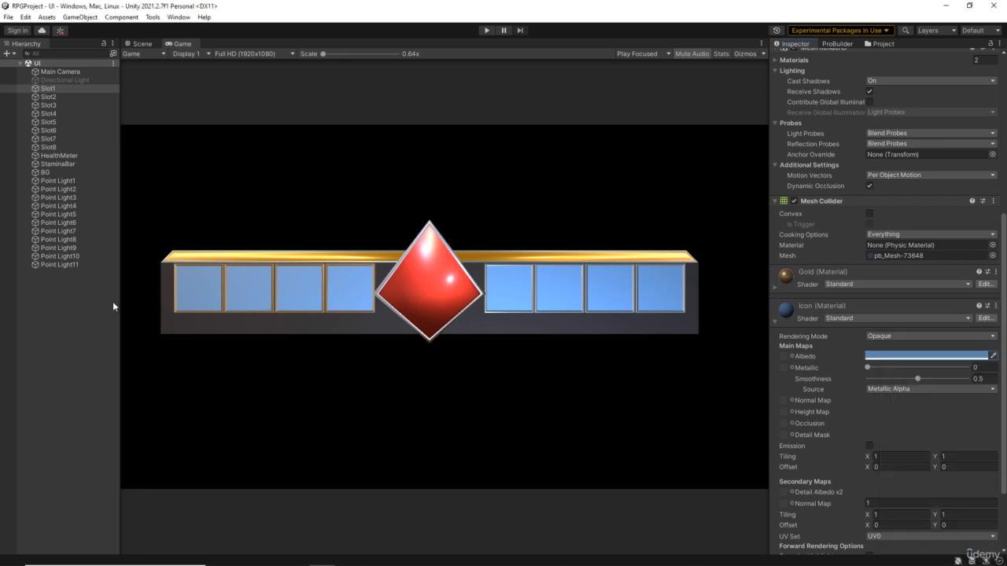
pyautogui.click(71, 317)
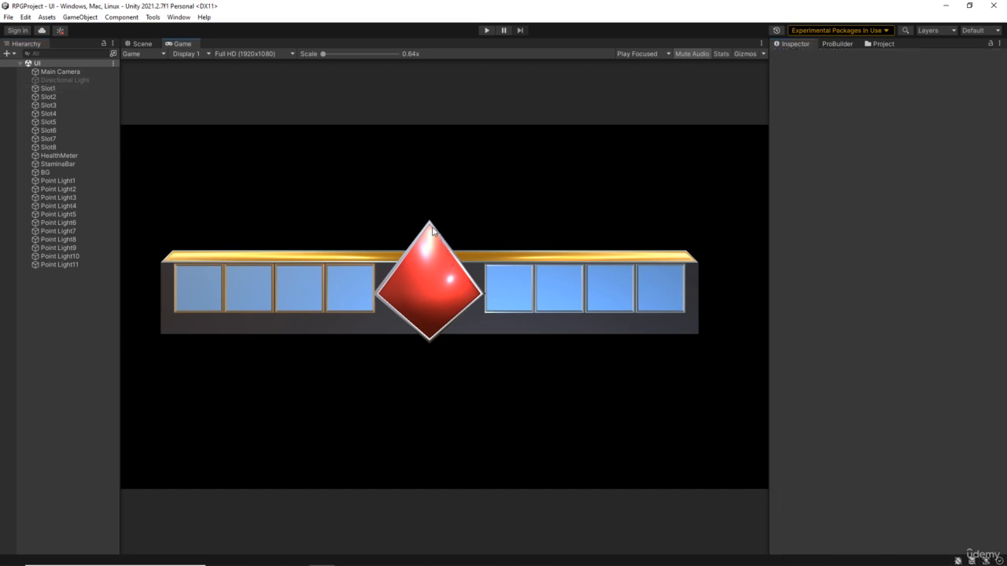
# Step: Inspect the recoloured UI bar in a maximized Game view and restore the normal layout
pyautogui.rightClick(183, 45)
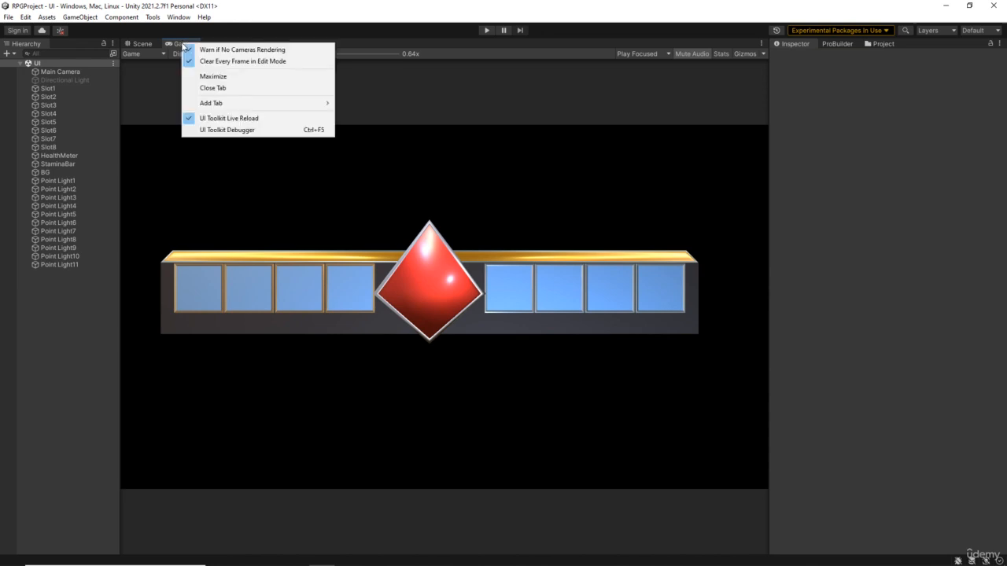
pyautogui.click(214, 77)
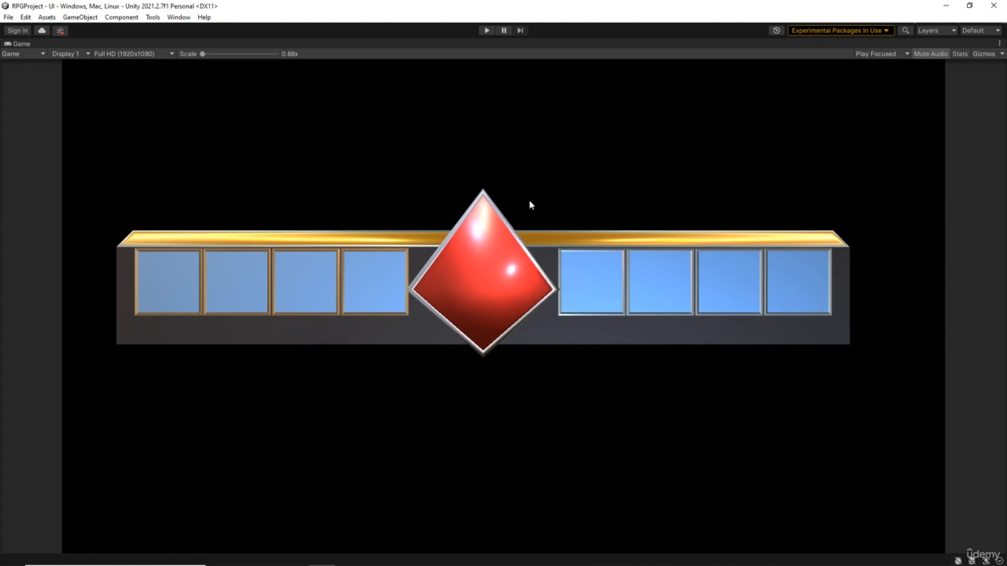
pyautogui.rightClick(29, 45)
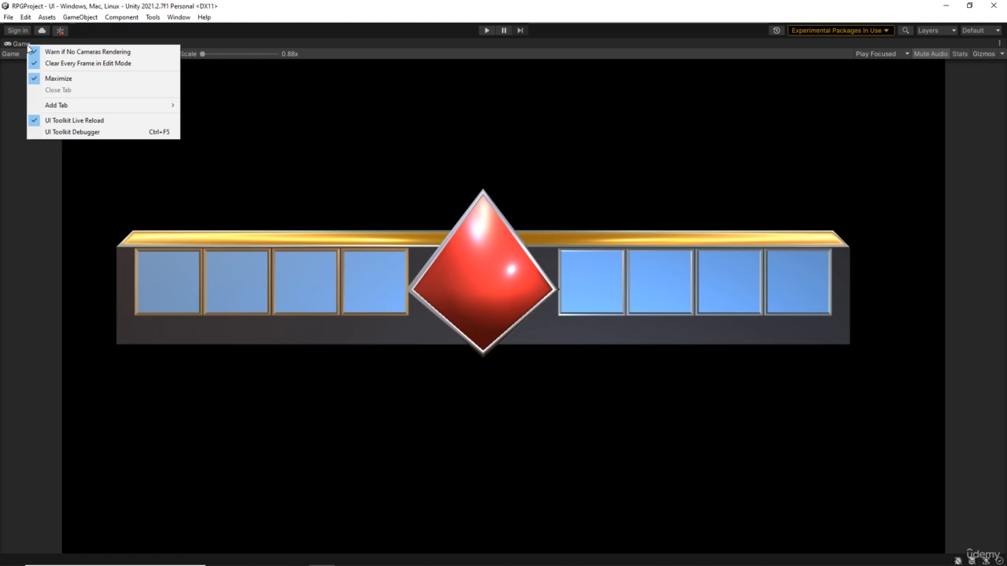
pyautogui.click(65, 80)
# Step: Set the Game view to Play Maximized and briefly run the scene to test it
pyautogui.click(661, 55)
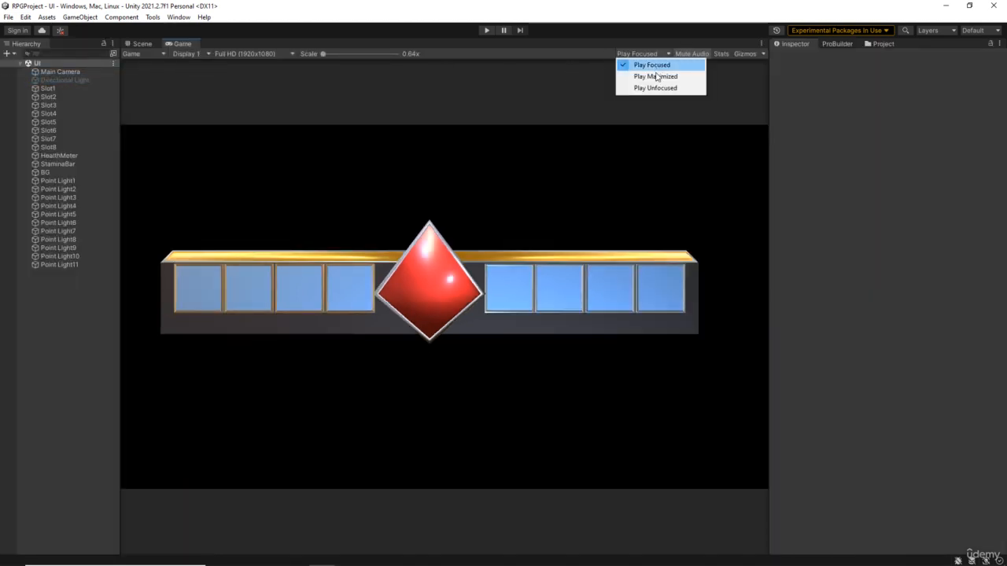
pyautogui.click(643, 76)
pyautogui.click(487, 31)
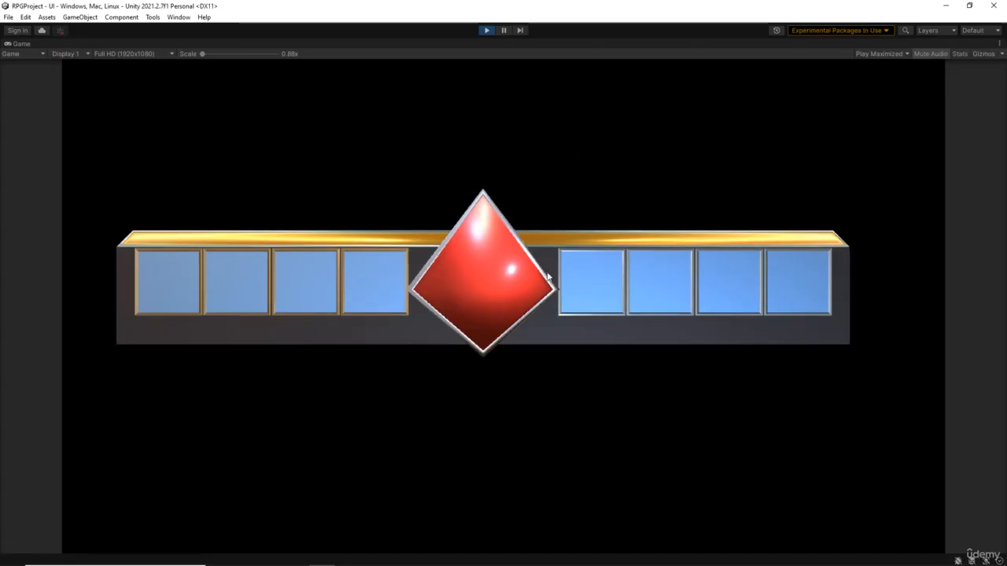
pyautogui.click(485, 31)
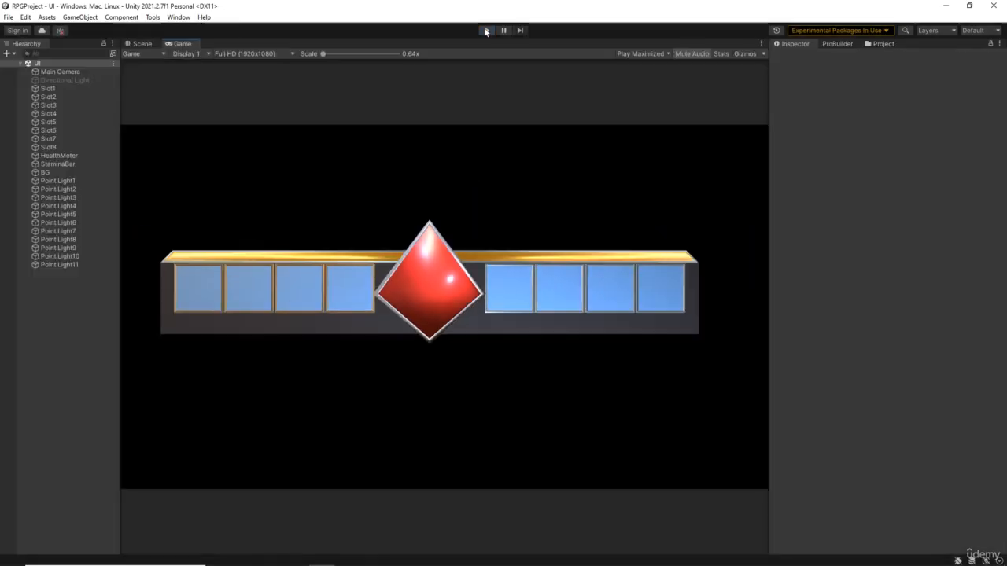
# Step: Set Anti Aliasing to 8x Multi Sampling in the project's Quality settings and close the settings window
pyautogui.click(25, 17)
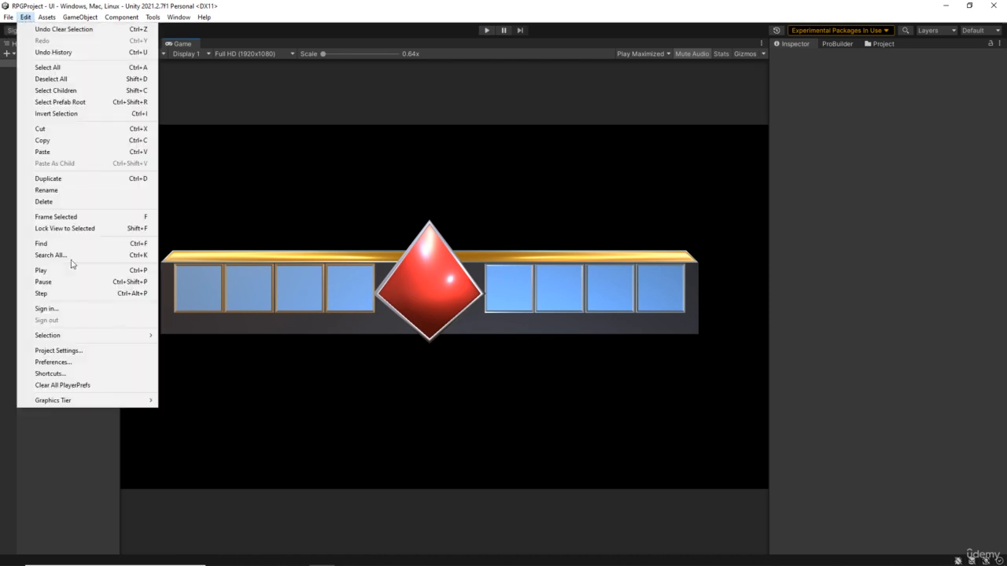
pyautogui.click(78, 351)
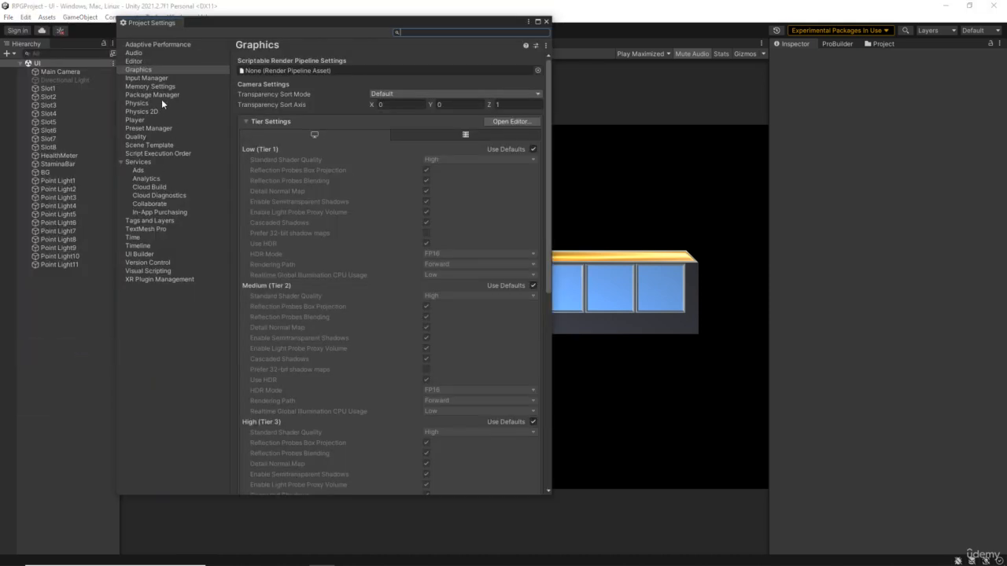
pyautogui.click(140, 137)
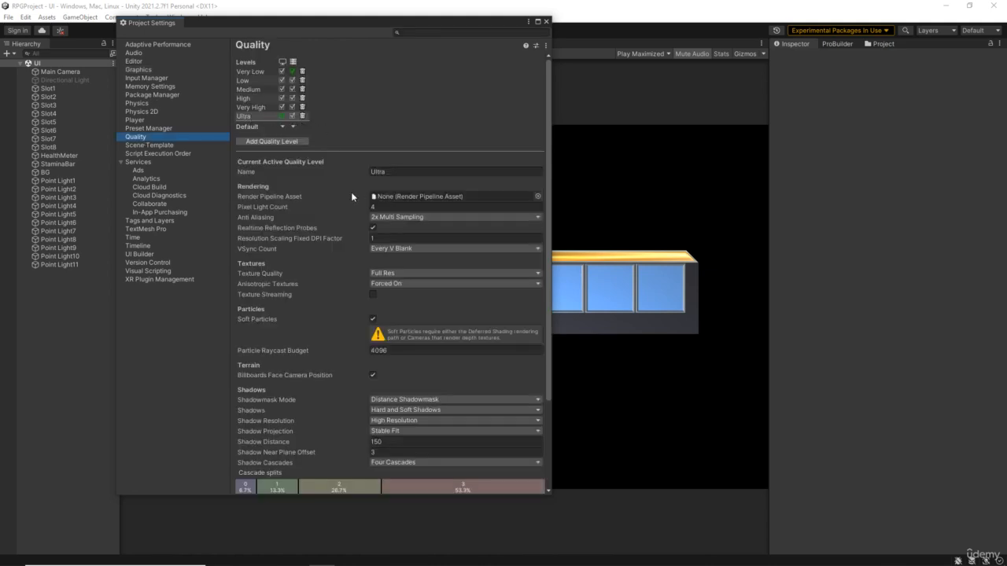
pyautogui.click(458, 218)
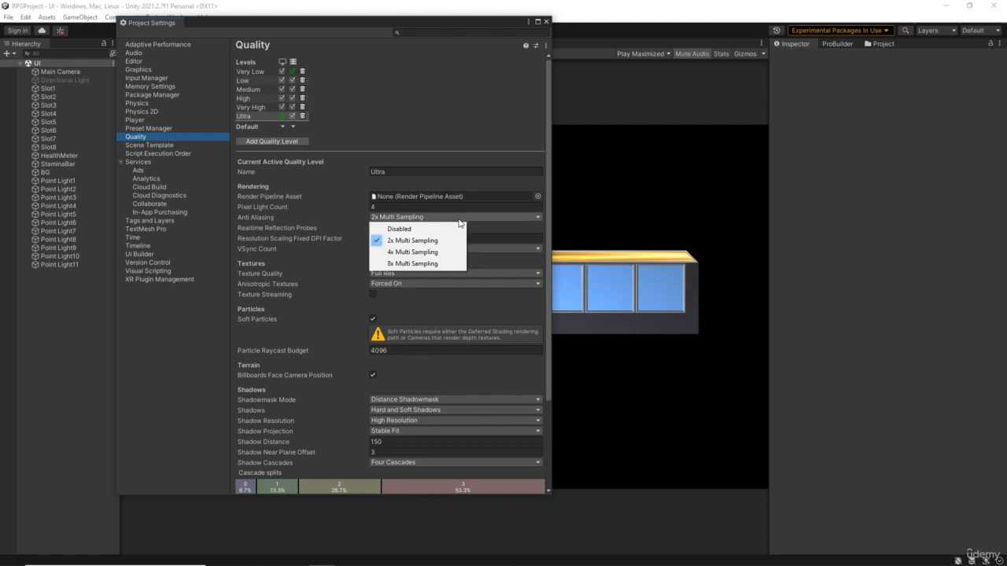
pyautogui.click(419, 264)
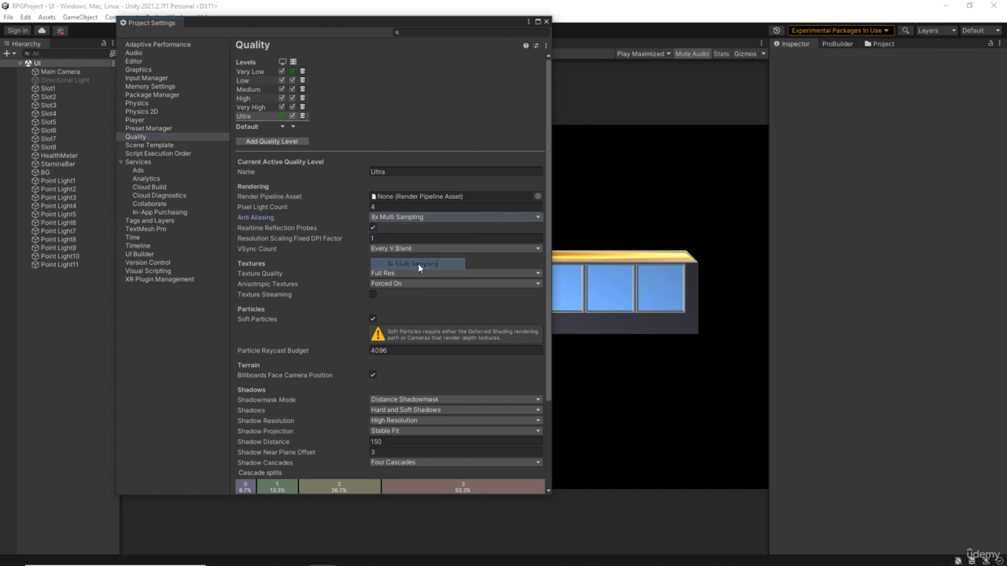
pyautogui.click(547, 22)
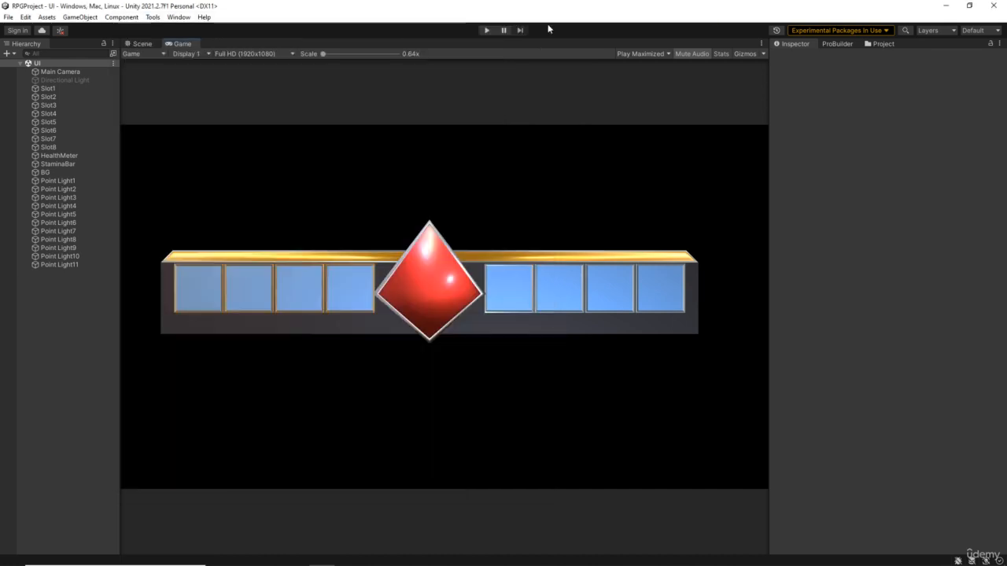
# Step: Examine the edges of the UI bar in the maximized Game view and return to the normal layout
pyautogui.rightClick(181, 43)
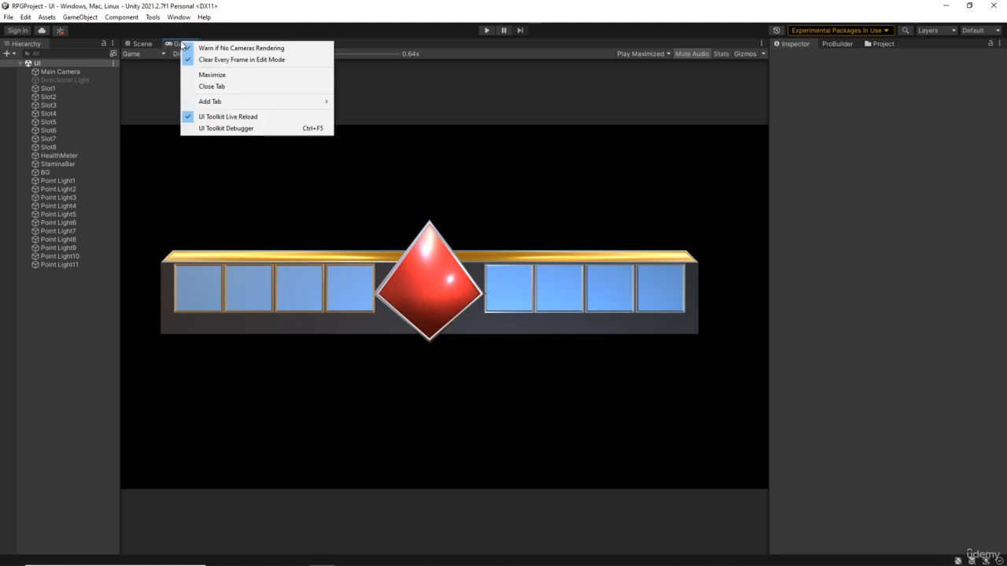
pyautogui.click(212, 75)
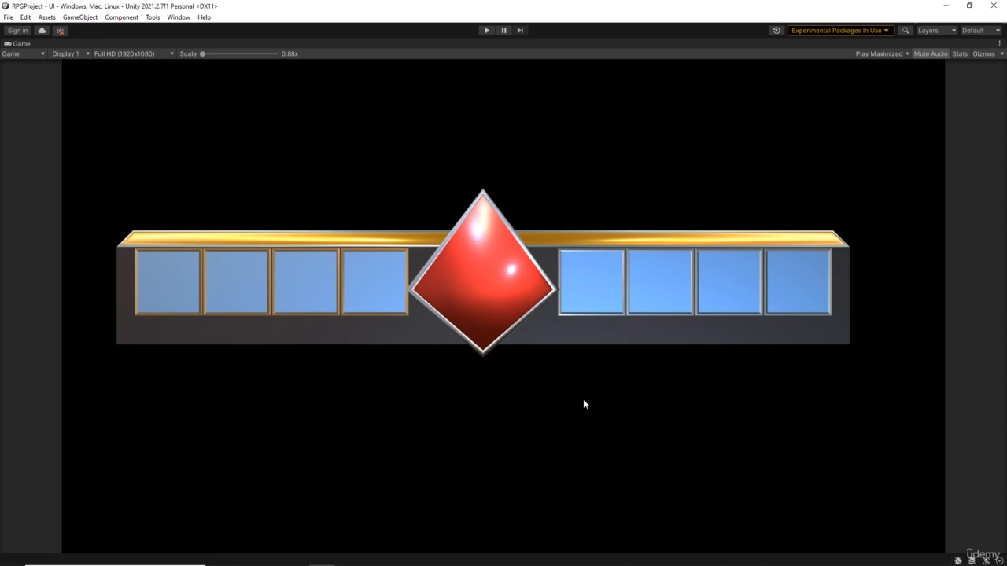
pyautogui.rightClick(27, 44)
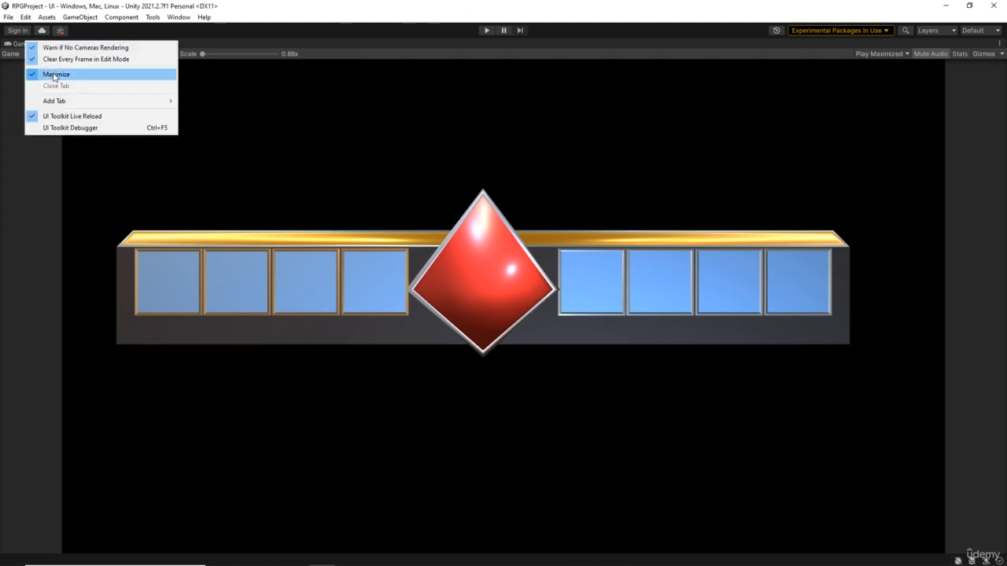
pyautogui.click(55, 75)
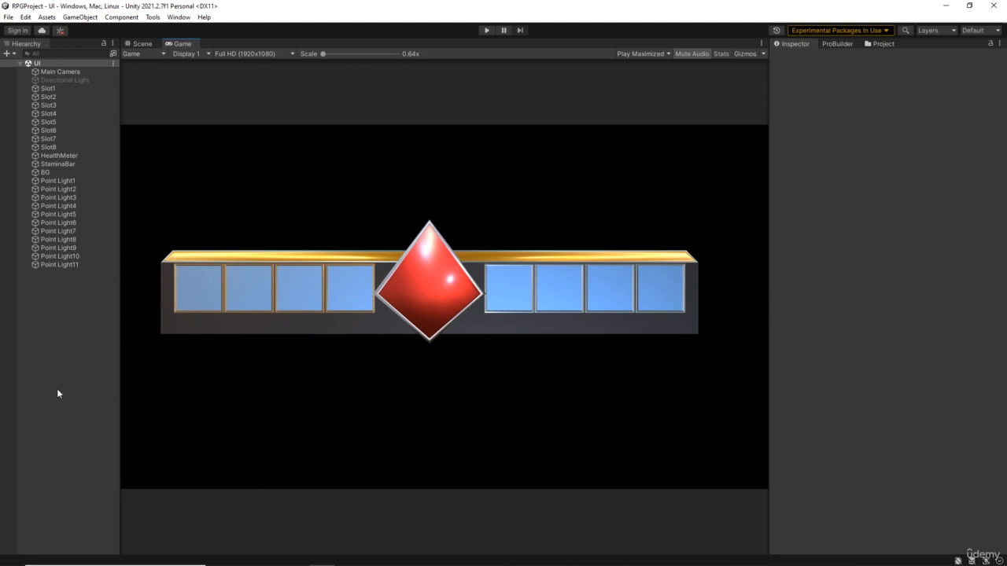
# Step: Capture a screenshot of the scene running in maximized play mode, stop playback, and paste the capture into Paint
pyautogui.click(487, 30)
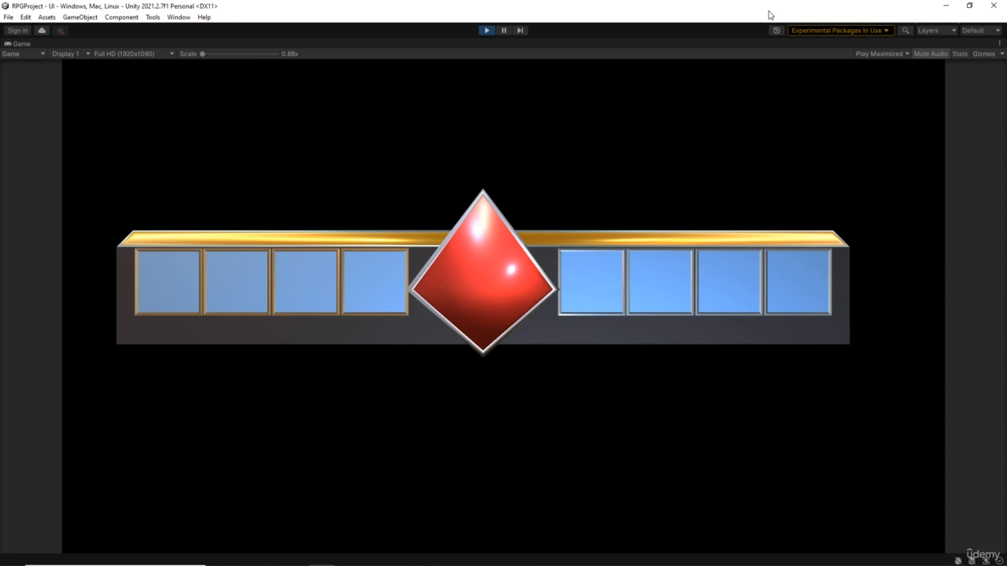
pyautogui.click(487, 30)
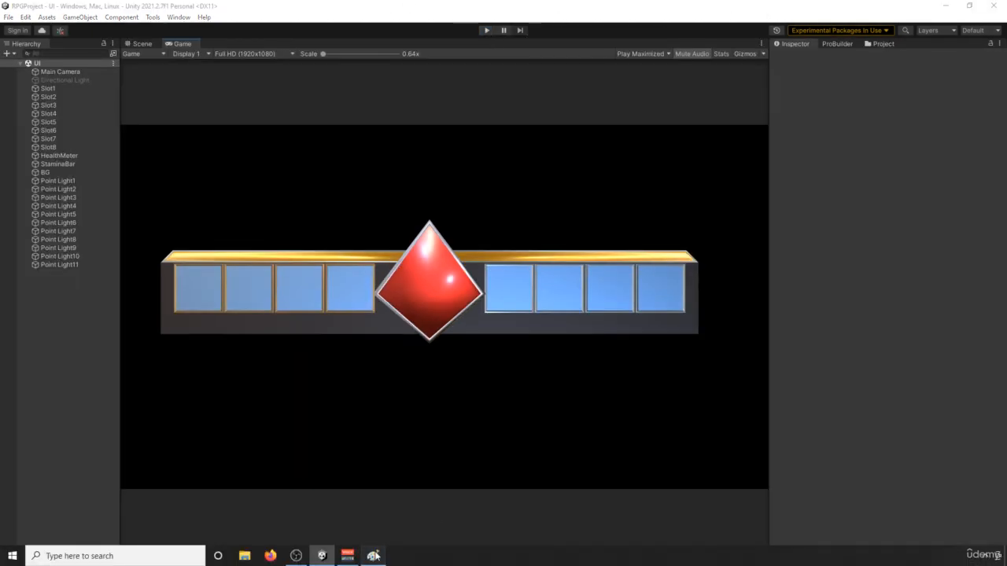
pyautogui.click(375, 557)
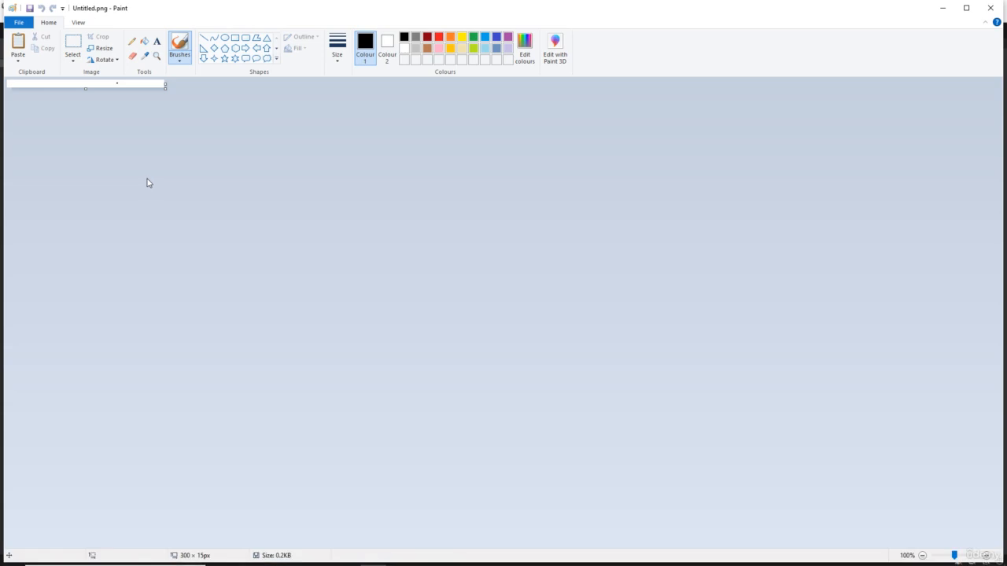
pyautogui.click(16, 42)
# Step: Save the pasted screenshot as a PNG named Ref in a new Desktop folder called UI Images, and return to Unity
pyautogui.click(20, 26)
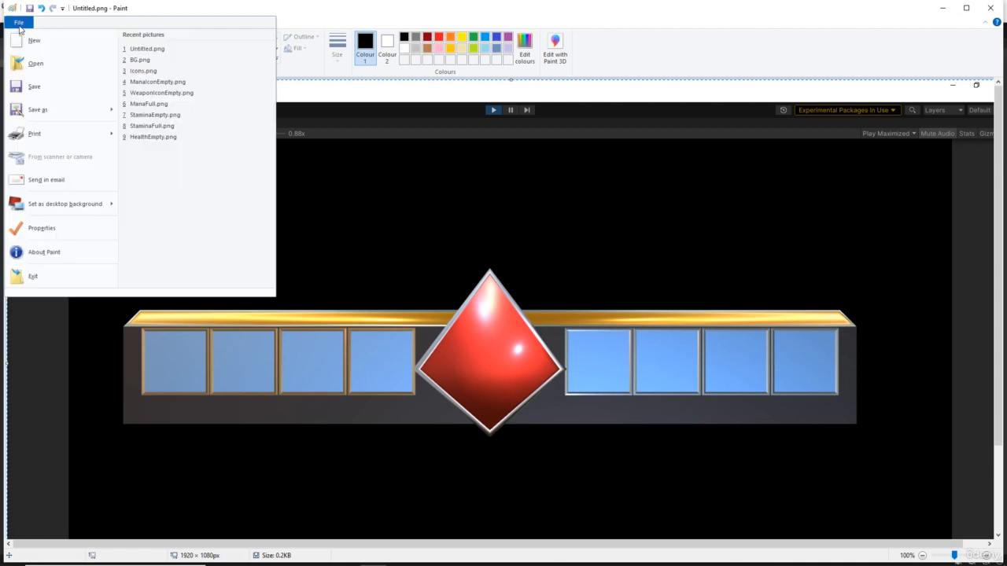
pyautogui.moveTo(36, 111)
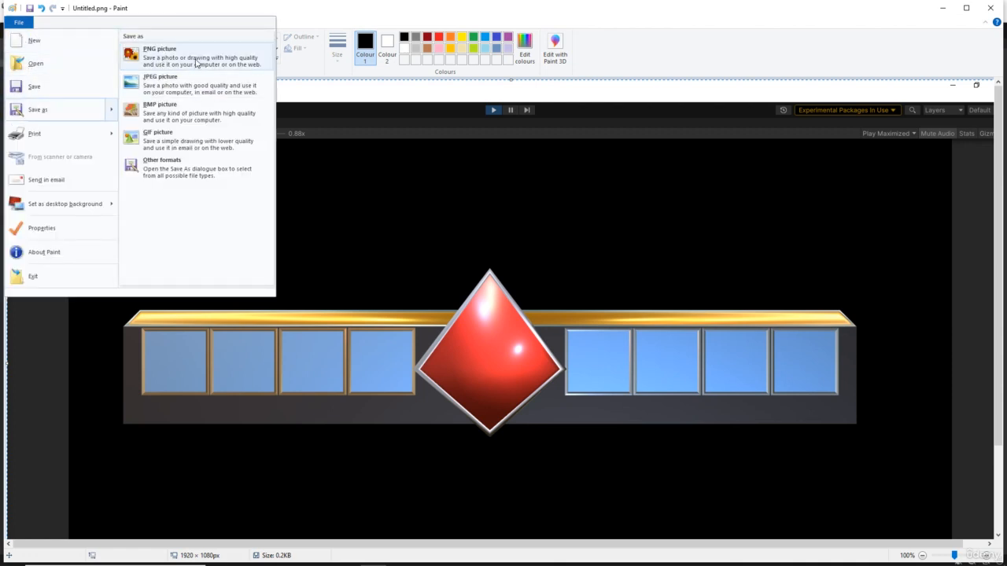
pyautogui.click(196, 63)
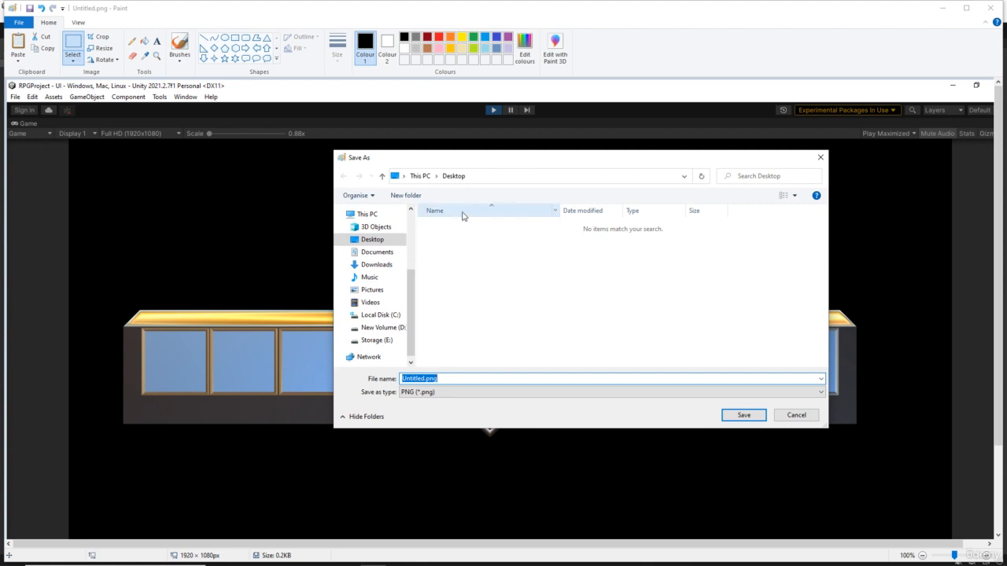
pyautogui.click(406, 195)
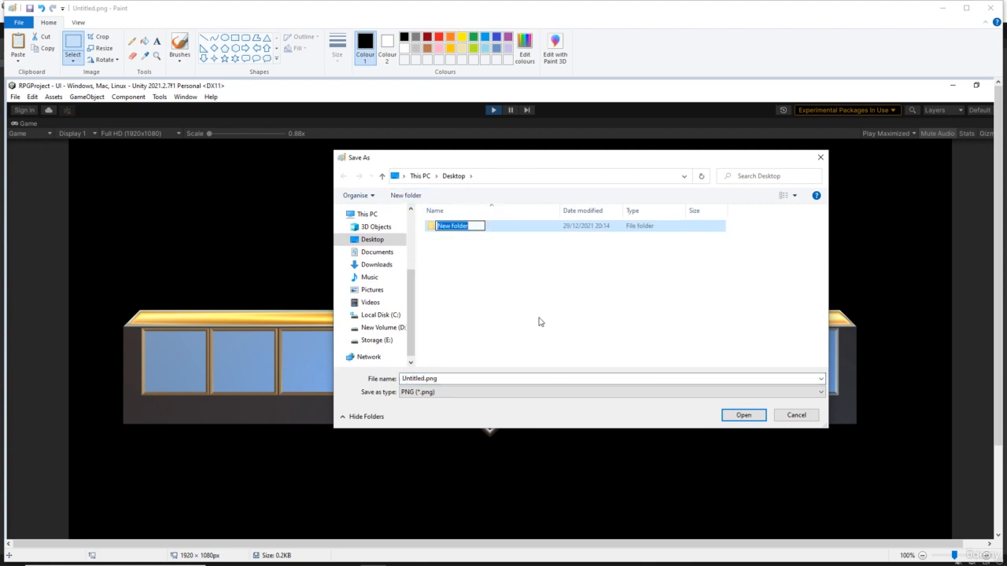
pyautogui.write('UI Images')
pyautogui.press('Return')
pyautogui.press('Return')
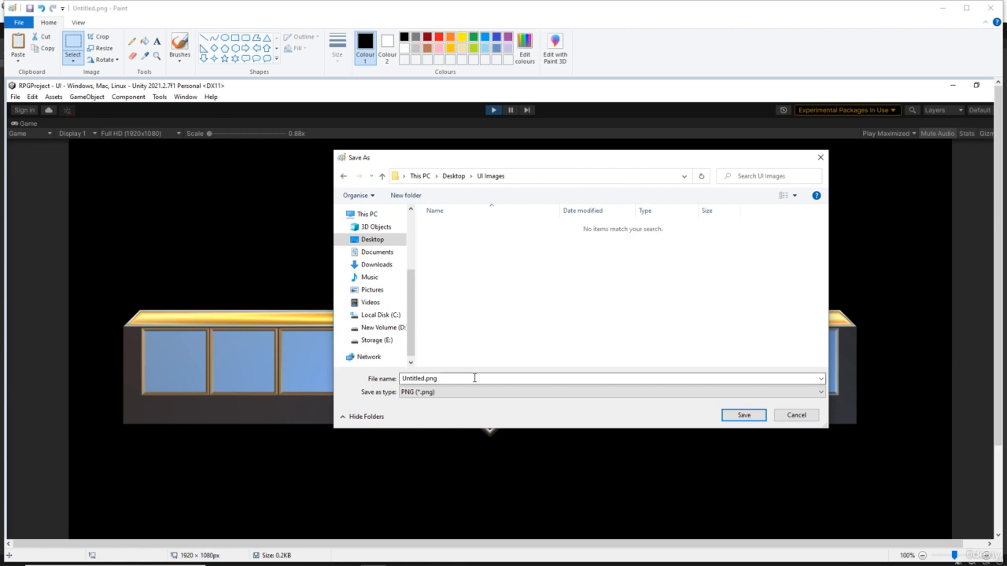
pyautogui.write('Ref')
pyautogui.press('Return')
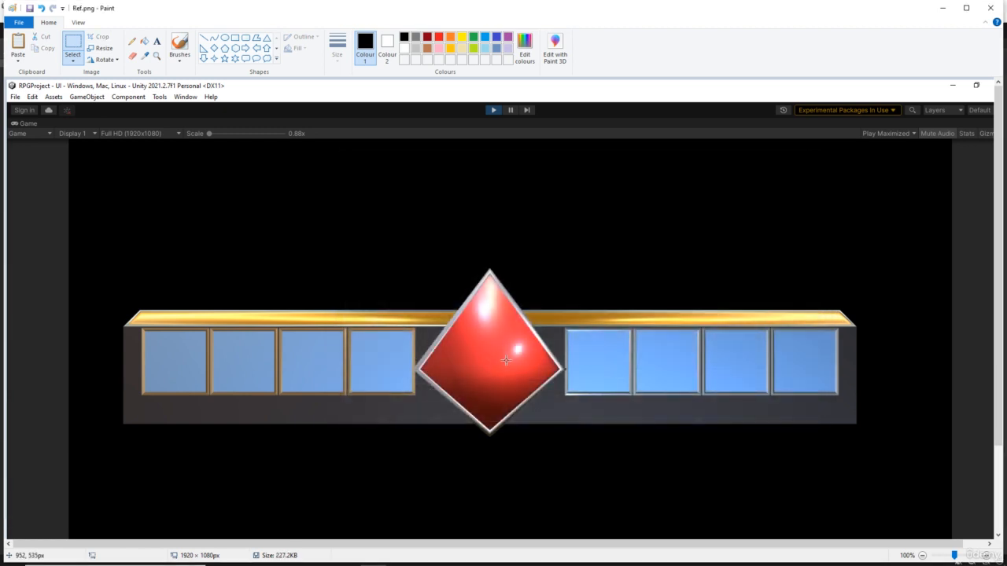
pyautogui.click(944, 9)
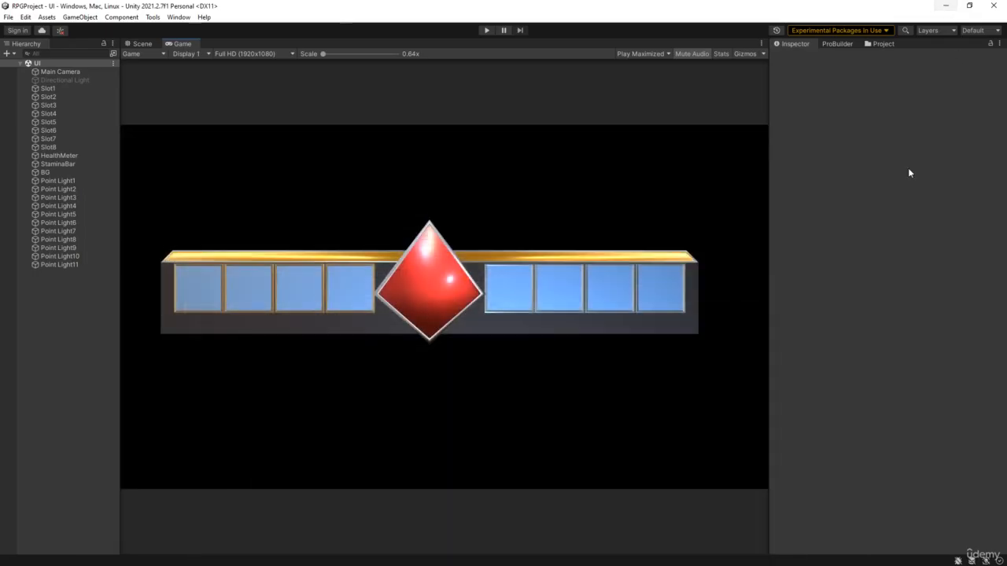
# Step: Deactivate the objects Slot1 through Slot8 together in the scene
pyautogui.click(52, 87)
pyautogui.keyDown('shift'); pyautogui.click(48, 147); pyautogui.keyUp('shift')
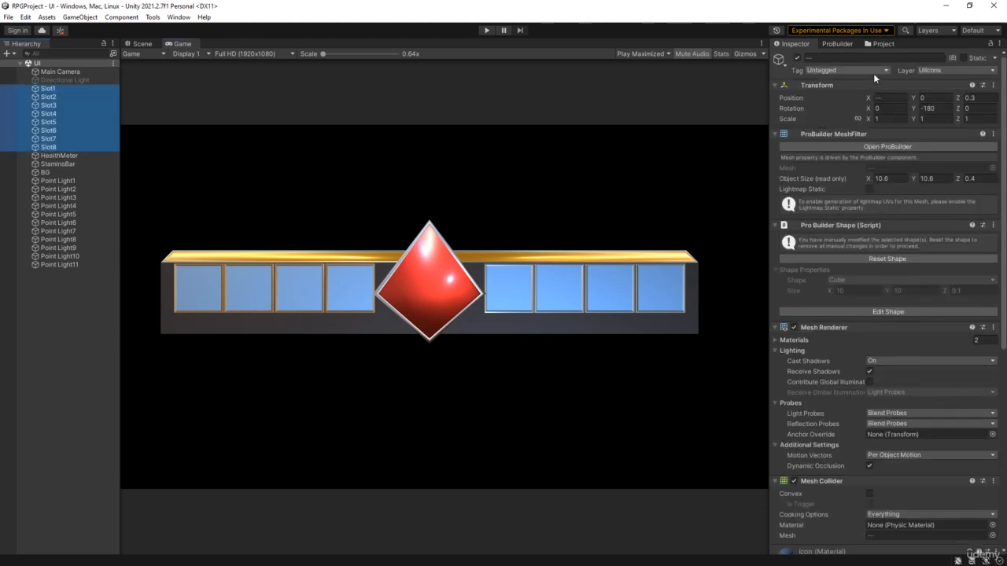
pyautogui.click(797, 57)
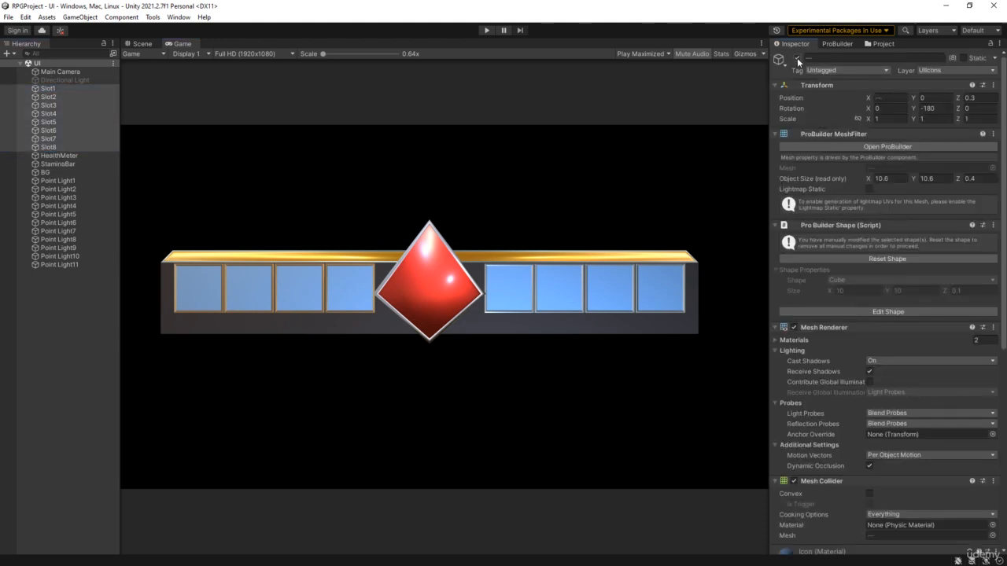
# Step: Deactivate the StaminaBar and BG objects together so only the health meter is rendered, and clear the selection
pyautogui.click(53, 162)
pyautogui.keyDown('shift'); pyautogui.click(50, 172); pyautogui.keyUp('shift')
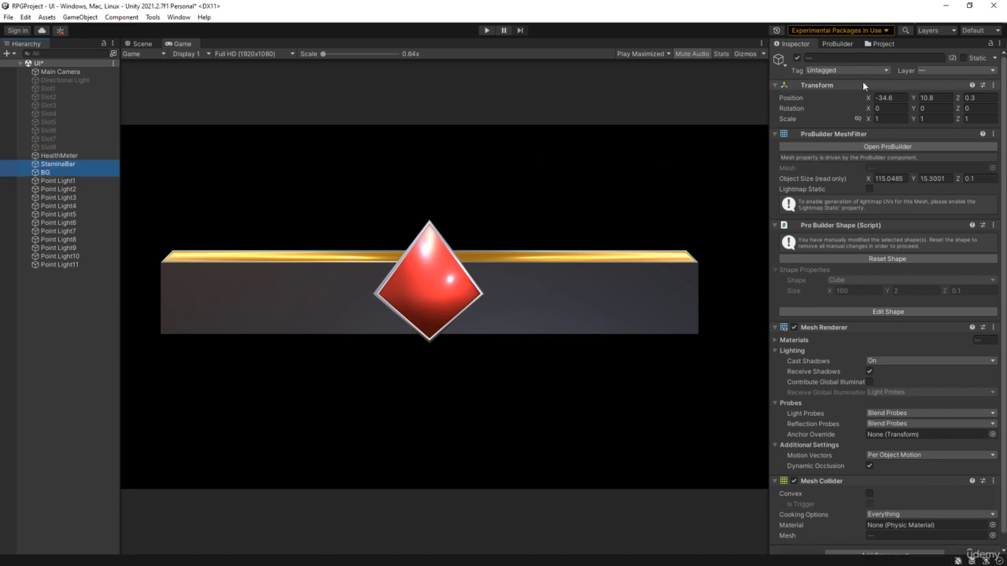
pyautogui.click(797, 57)
pyautogui.click(48, 314)
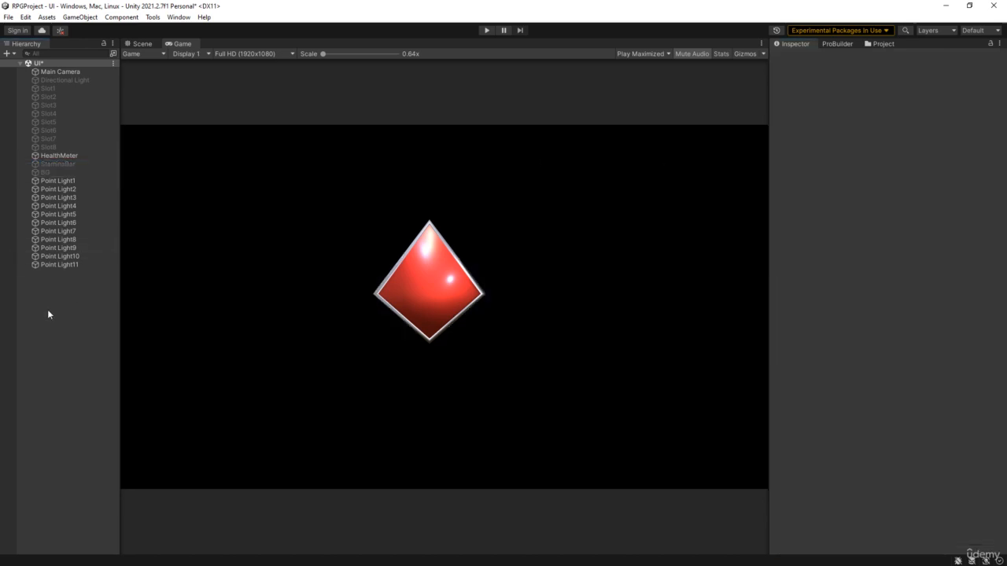
# Step: Capture a screenshot of the health meter in maximized play mode, stop playback, and paste the capture into the open Paint image
pyautogui.click(487, 31)
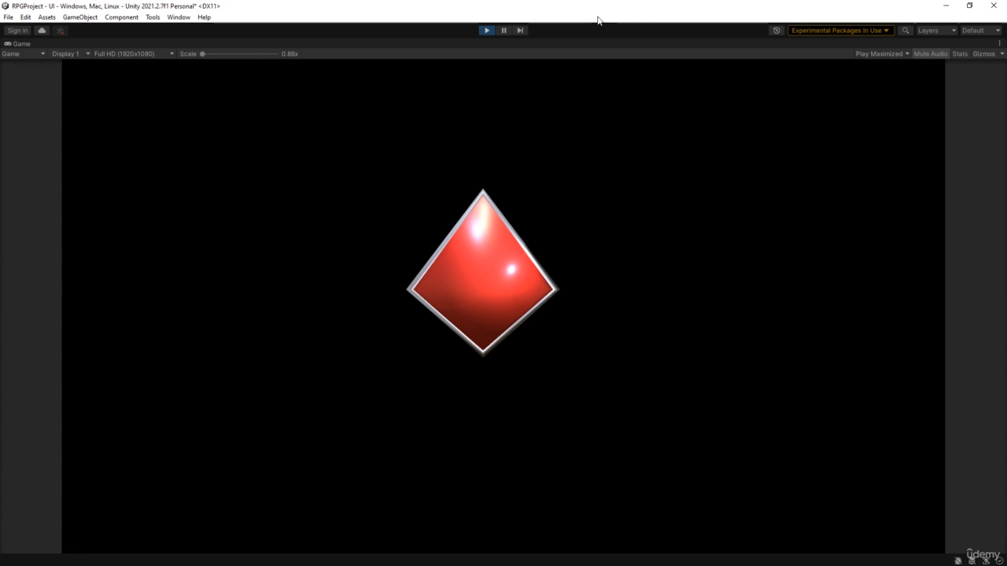
pyautogui.click(485, 30)
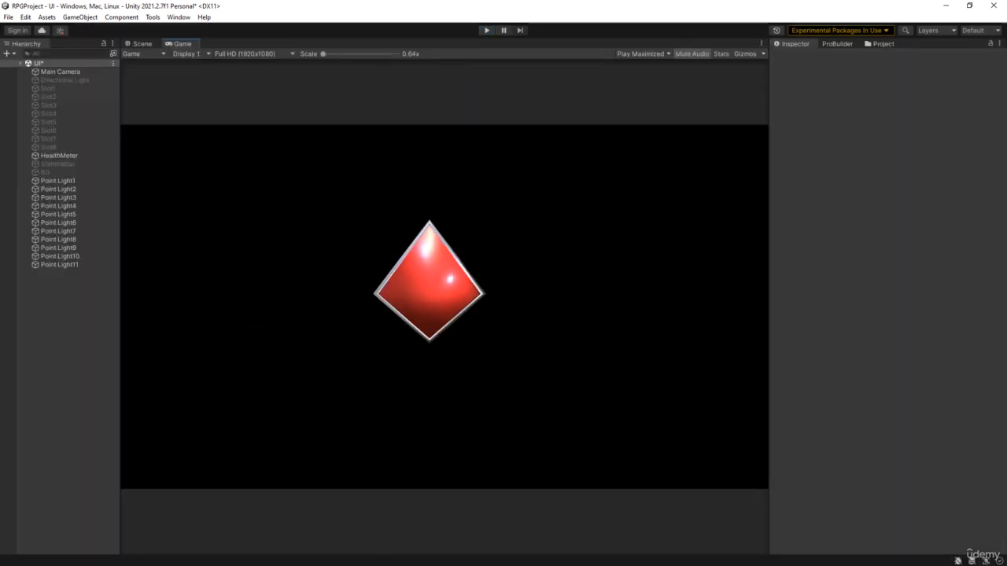
pyautogui.click(945, 6)
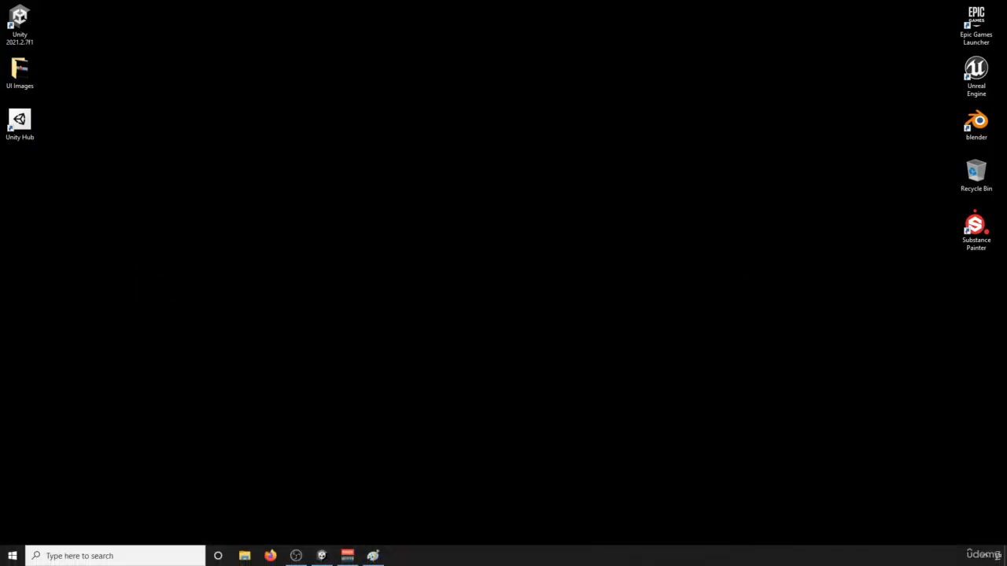
pyautogui.click(371, 556)
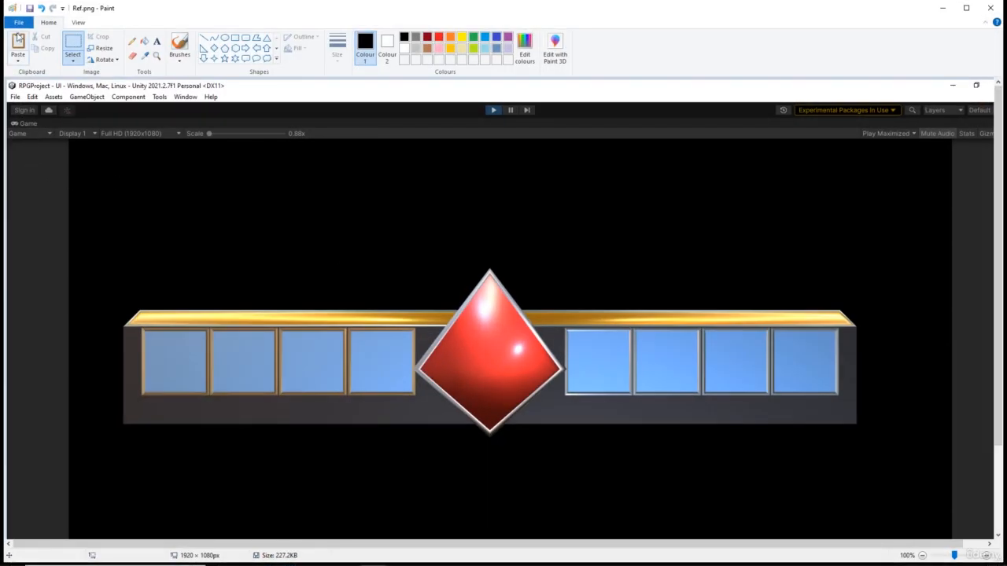
pyautogui.click(18, 40)
# Step: Try to save the pasted screenshot as a PNG named HealthFull in the UI Images folder
pyautogui.click(19, 22)
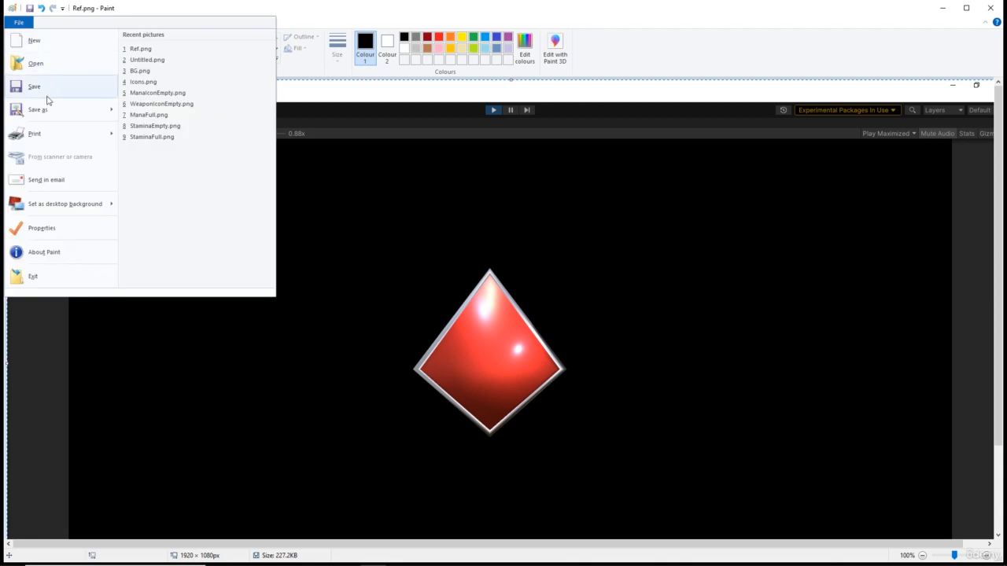
pyautogui.moveTo(49, 110)
pyautogui.click(161, 55)
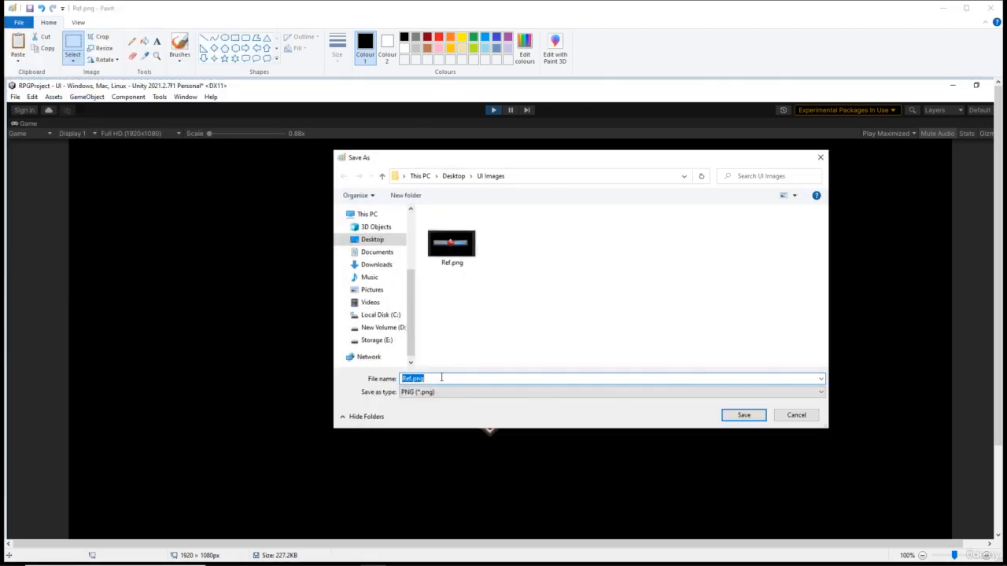
pyautogui.write('HealthFull')
pyautogui.press('Return')
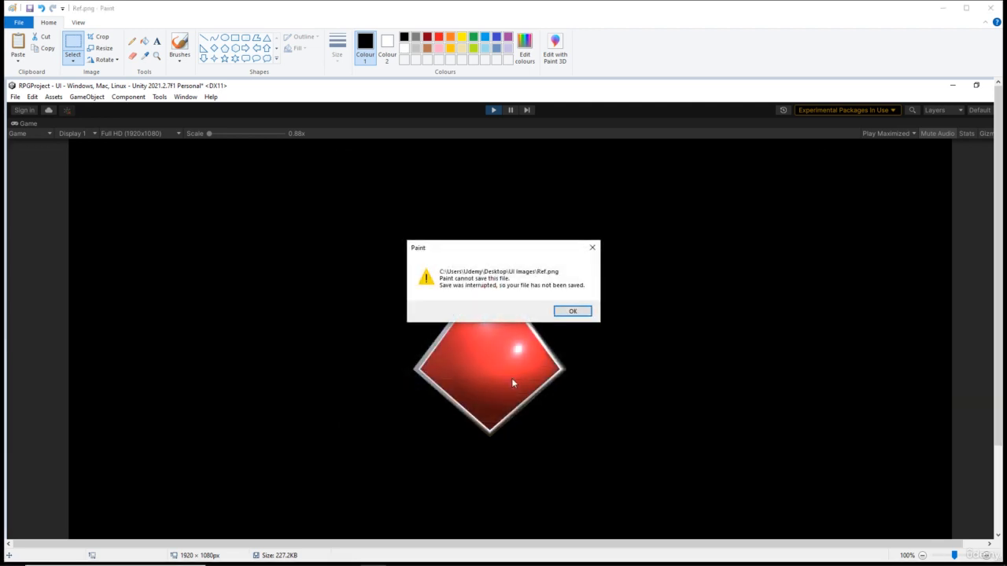
pyautogui.click(572, 311)
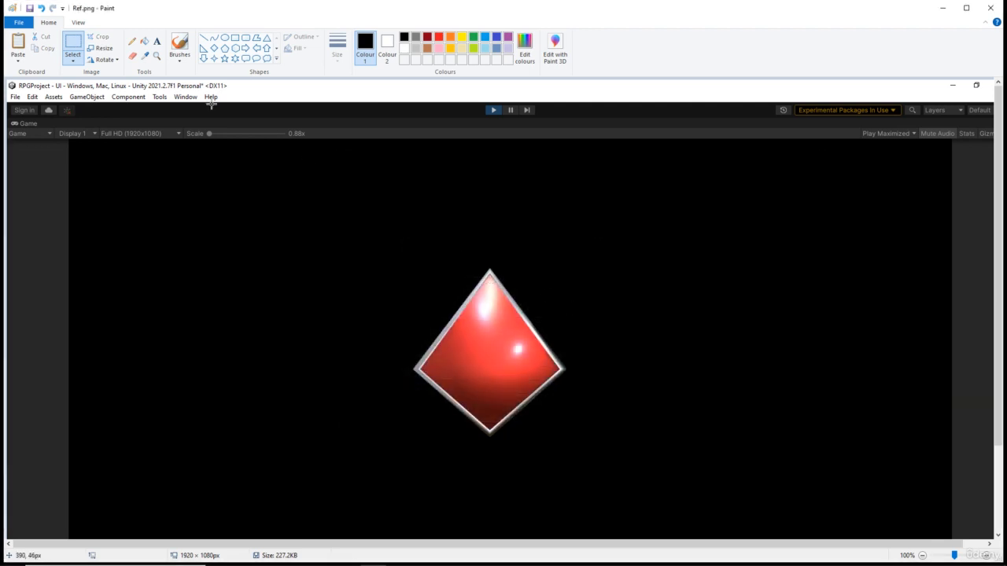
# Step: Save the red health meter screenshot as a PNG named HealthFull in the UI Images folder, and return to Unity
pyautogui.click(17, 23)
pyautogui.moveTo(47, 109)
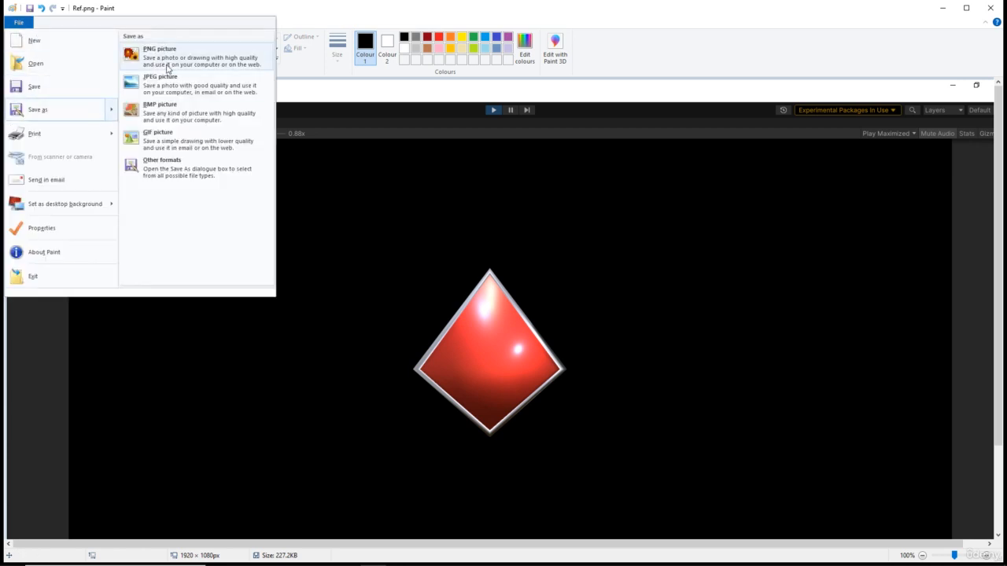
pyautogui.click(165, 61)
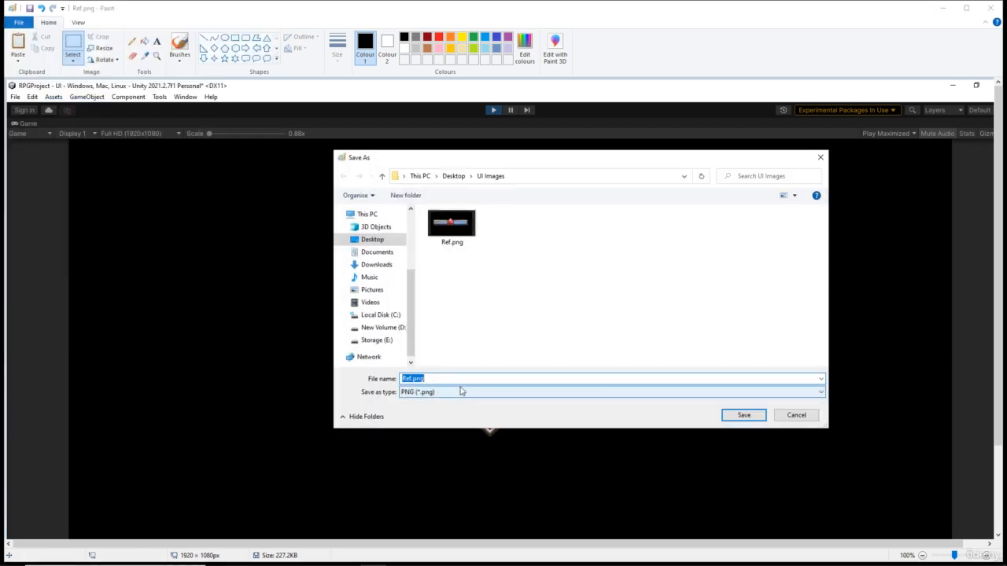
pyautogui.write('HealthFull')
pyautogui.press('Return')
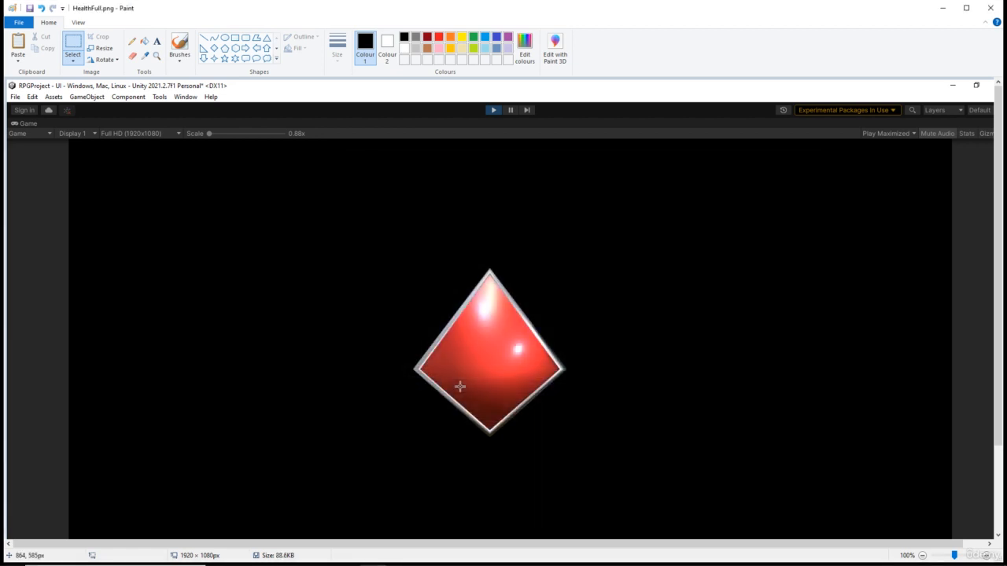
pyautogui.click(944, 8)
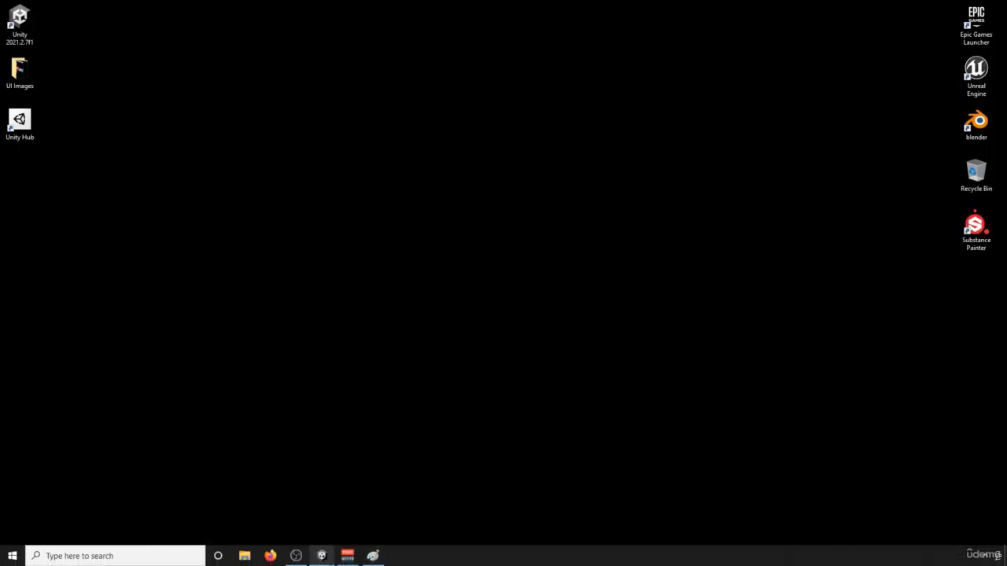
pyautogui.click(323, 556)
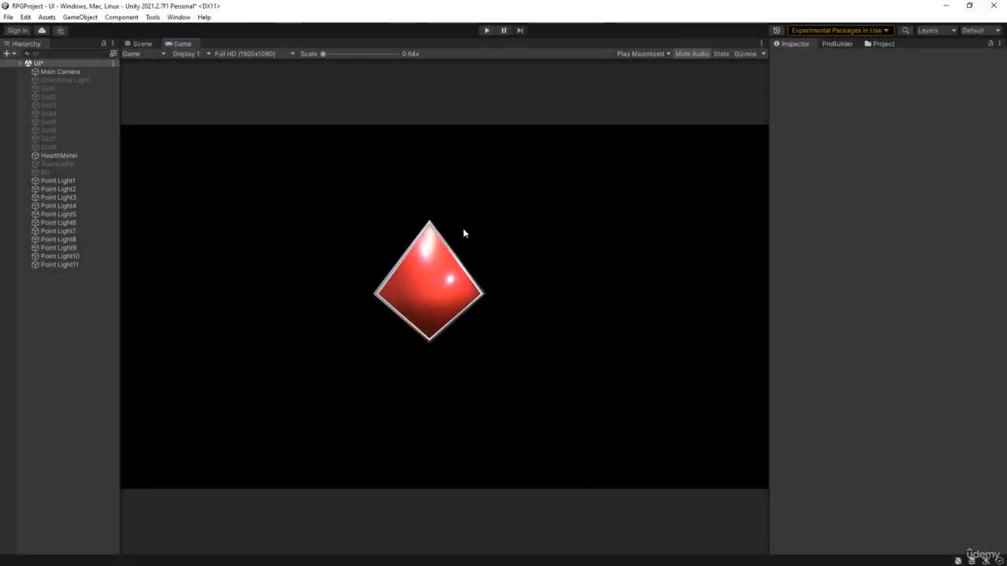
# Step: Duplicate the Blood material in the Materials folder and rename the copy EmptyHealth
pyautogui.click(889, 44)
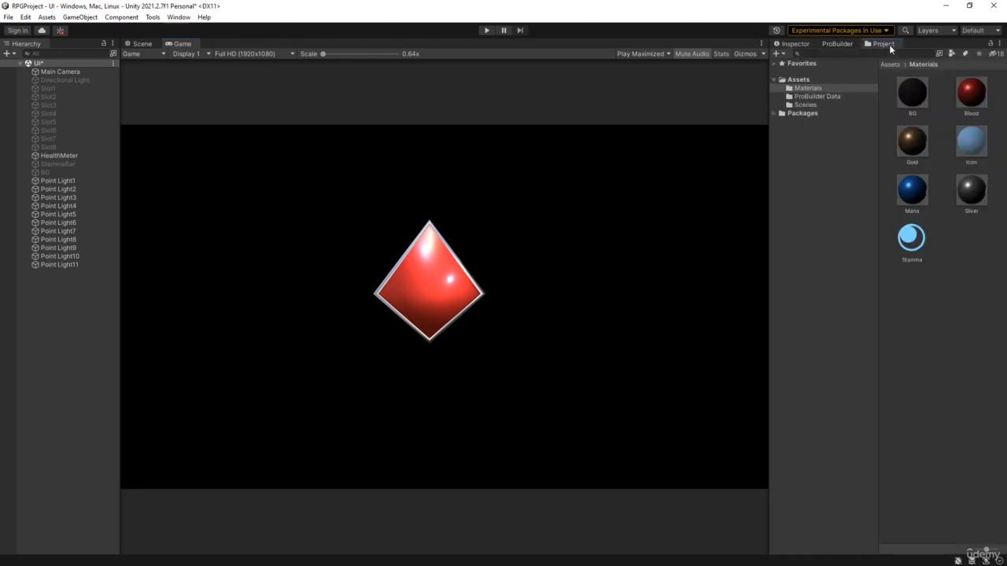
pyautogui.click(983, 97)
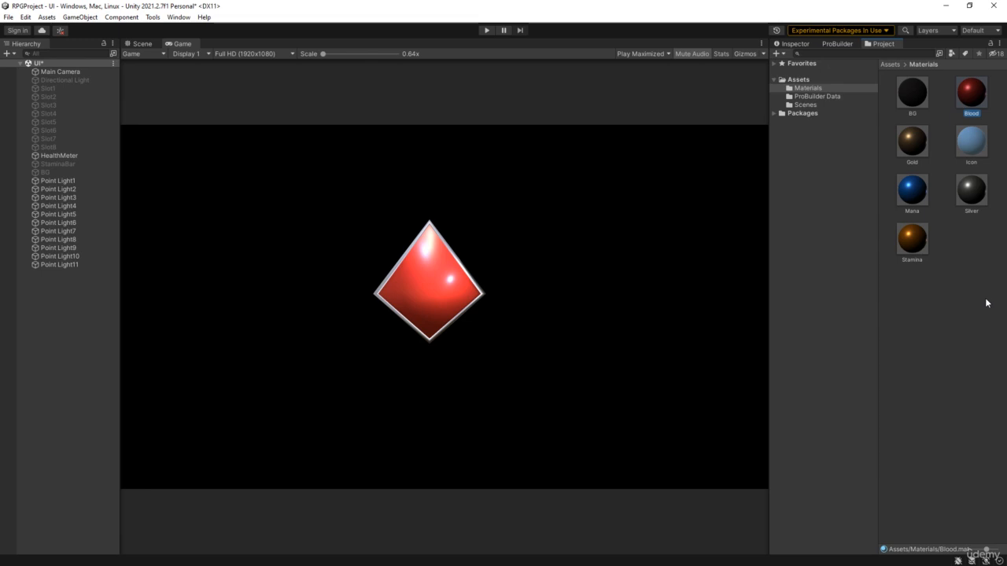
pyautogui.hotkey('ctrl', 'd')
pyautogui.rightClick(979, 98)
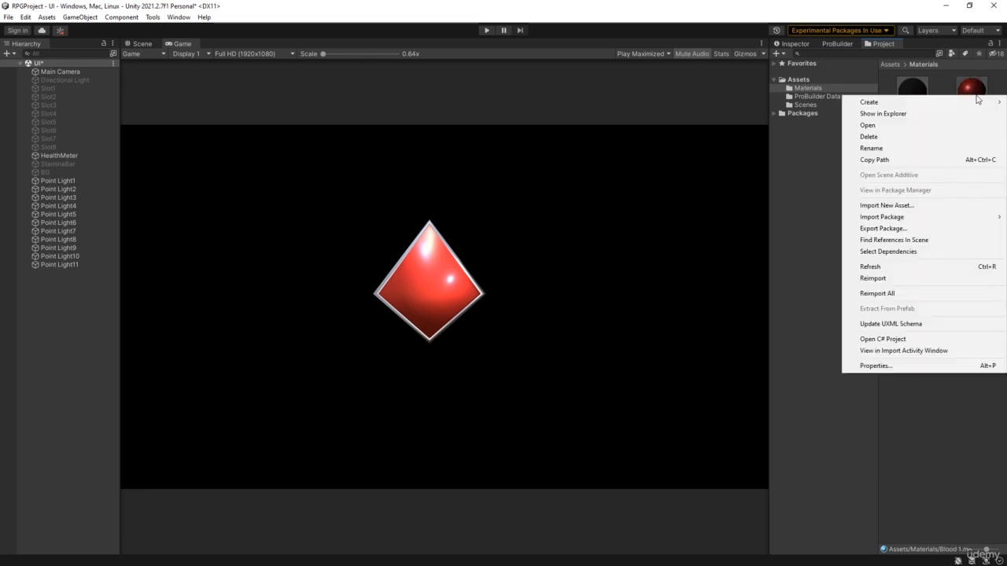
pyautogui.click(871, 148)
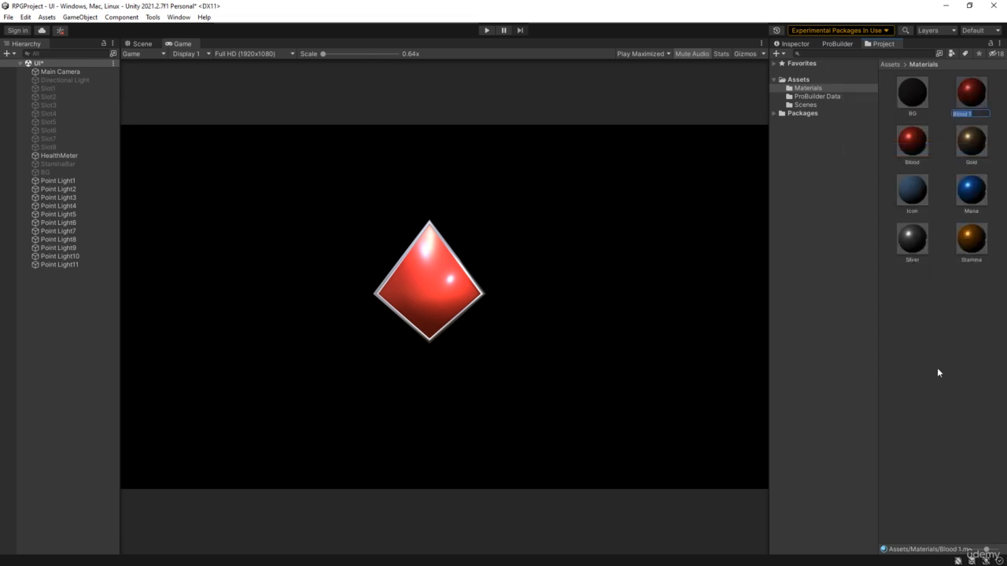
pyautogui.write('EmptyHealth')
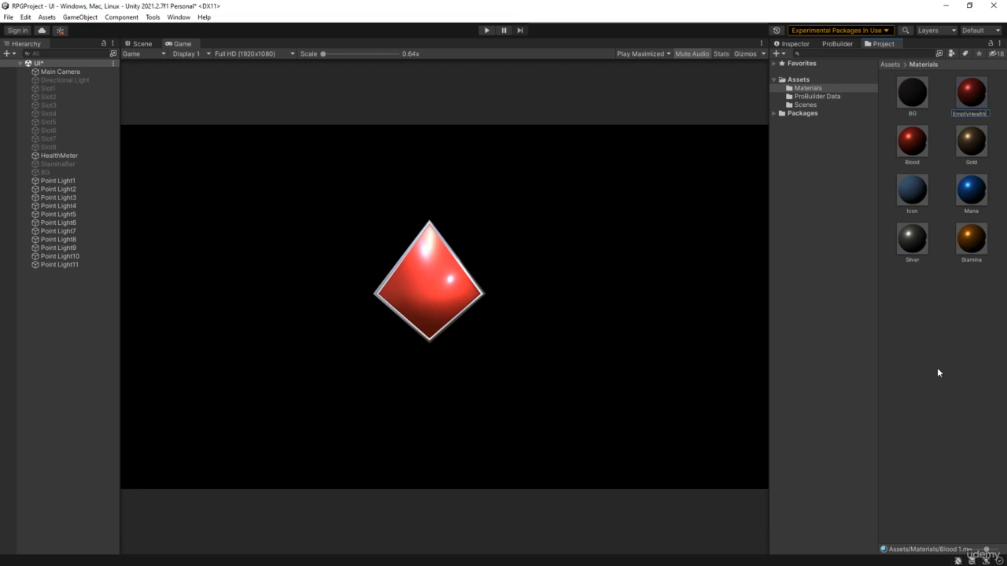
pyautogui.press('Return')
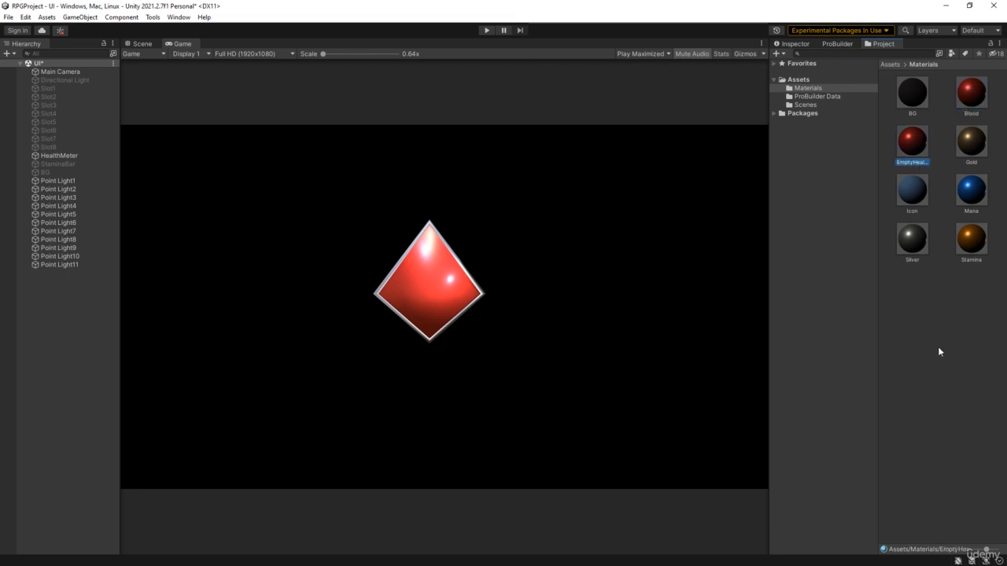
# Step: Set the EmptyHealth material's albedo colour to black (000000)
pyautogui.click(793, 42)
pyautogui.click(886, 106)
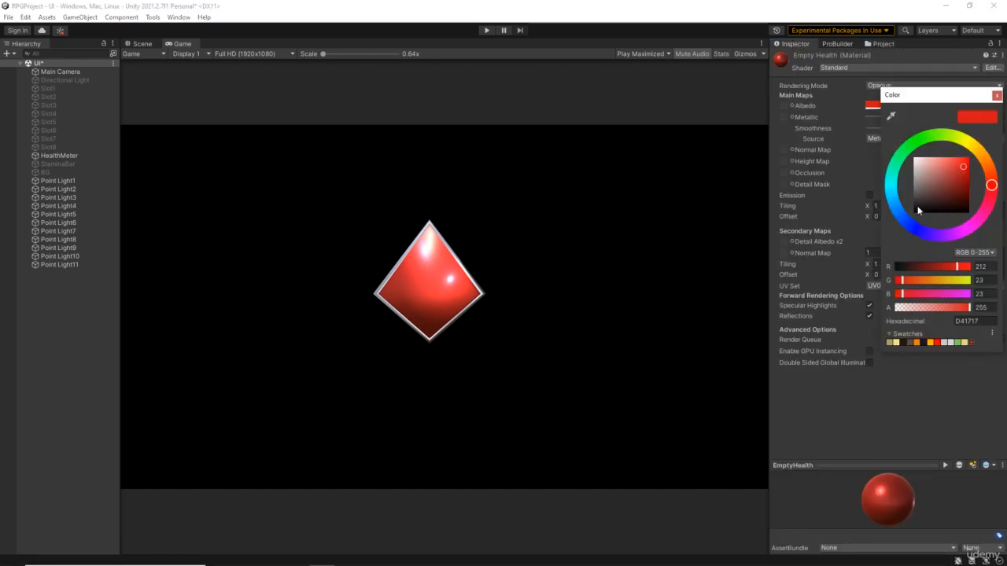
pyautogui.moveTo(918, 210); pyautogui.dragTo(916, 220)
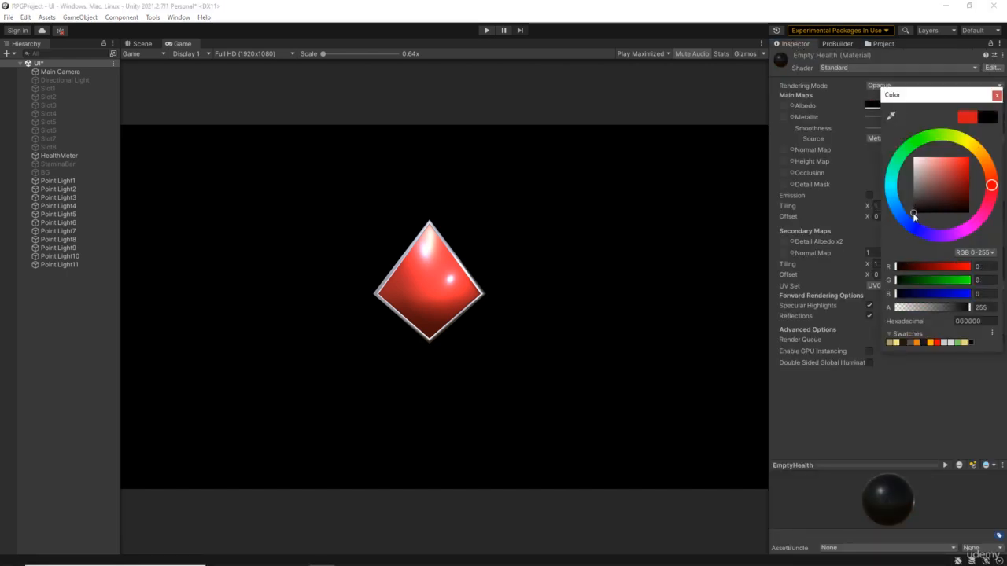
pyautogui.click(997, 95)
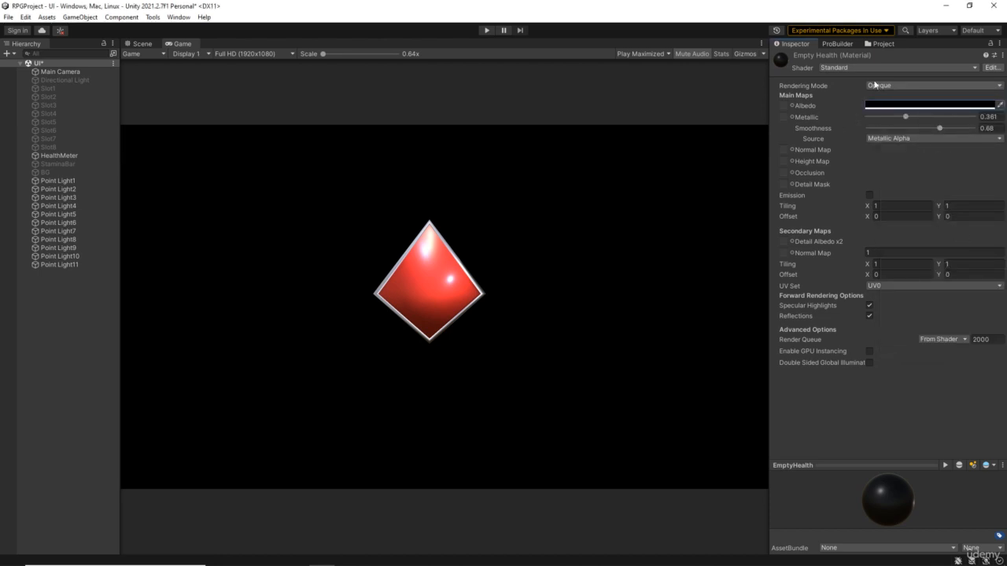
# Step: Assign the EmptyHealth material to the Alt + 9 slot of the ProBuilder material palette
pyautogui.click(840, 44)
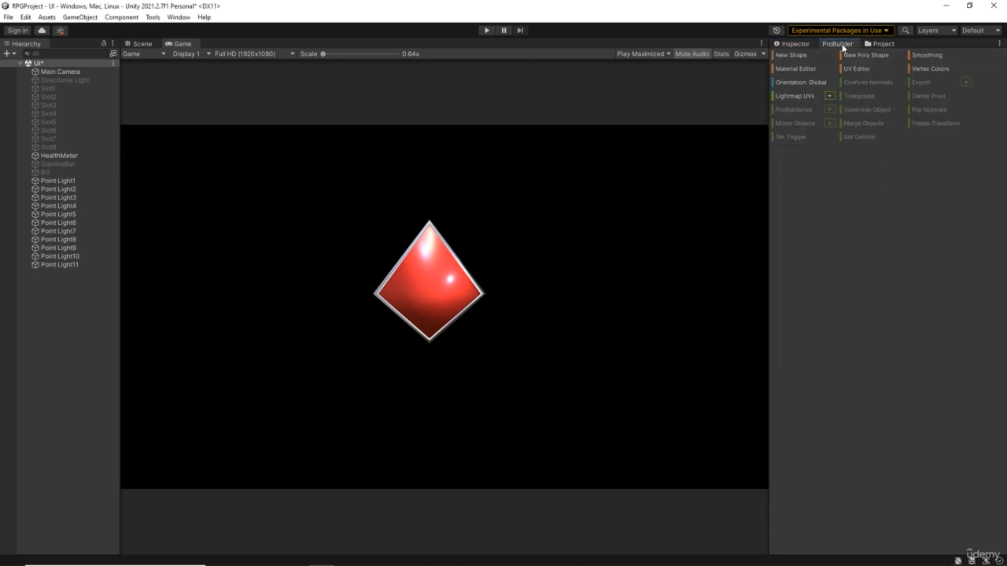
pyautogui.click(804, 69)
pyautogui.click(883, 44)
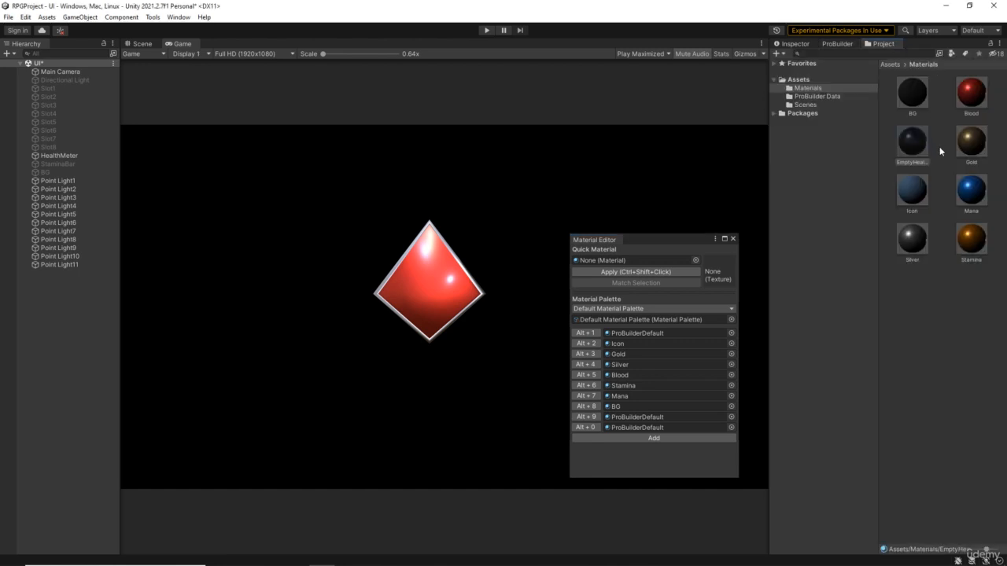
pyautogui.moveTo(915, 148); pyautogui.dragTo(642, 417)
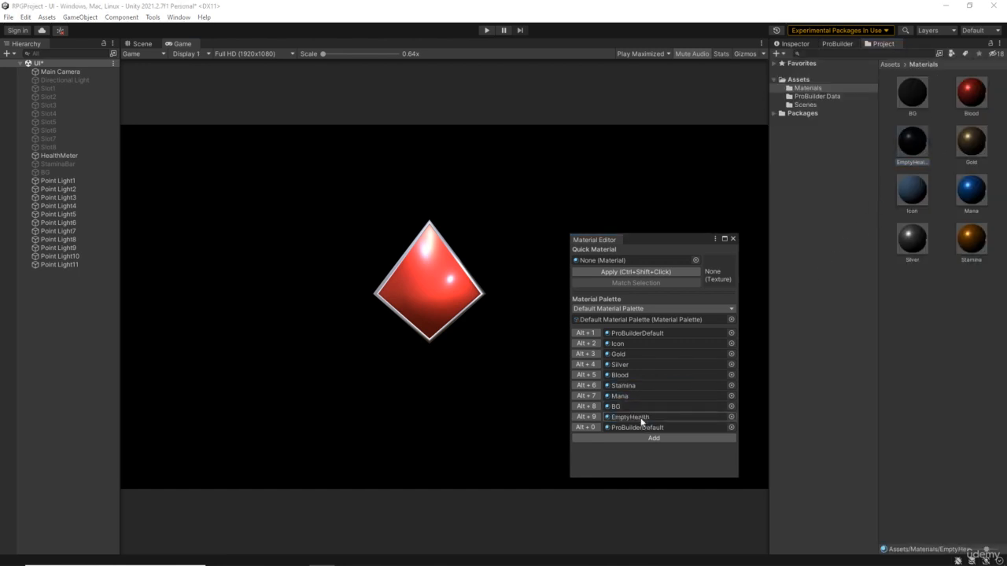
# Step: Select all HealthMeter faces that use the Blood material, apply EmptyHealth to them, and close the Material Editor
pyautogui.click(142, 45)
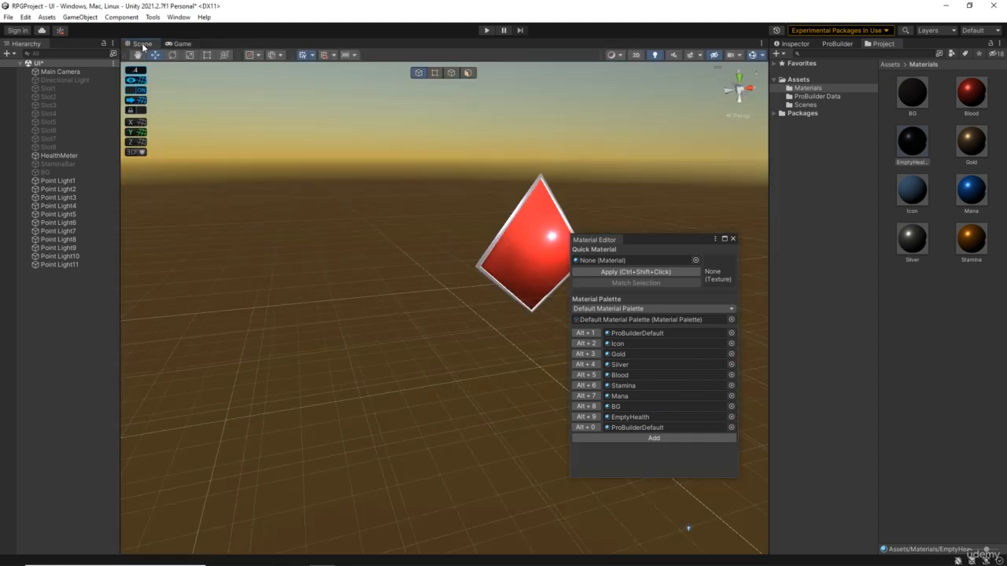
pyautogui.click(469, 73)
pyautogui.click(526, 242)
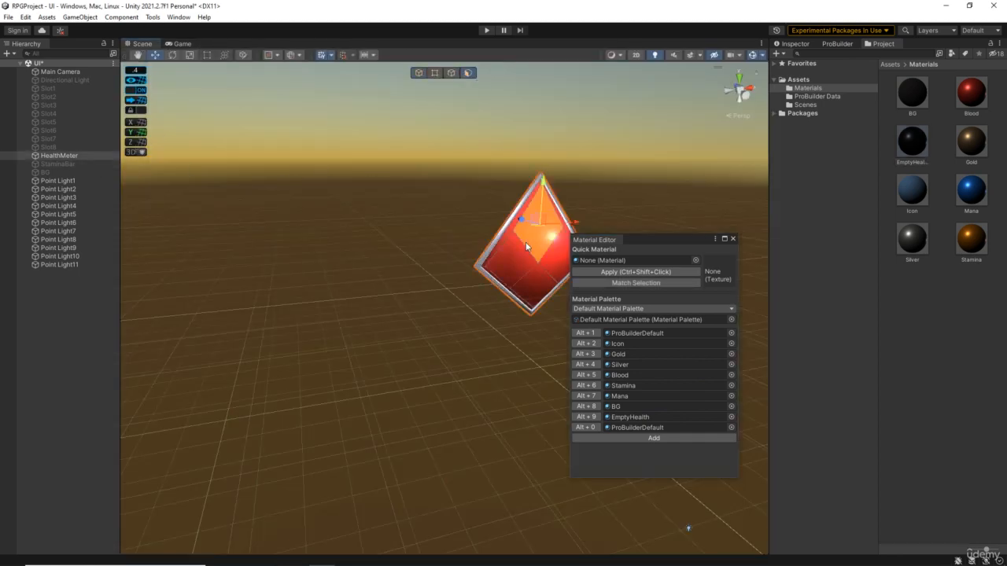
pyautogui.click(789, 44)
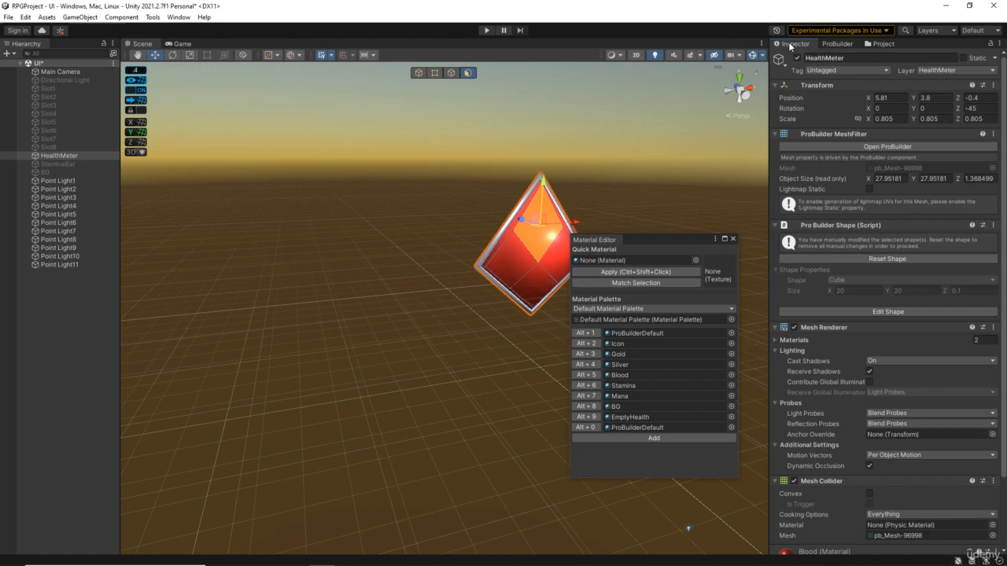
pyautogui.click(837, 44)
pyautogui.click(802, 109)
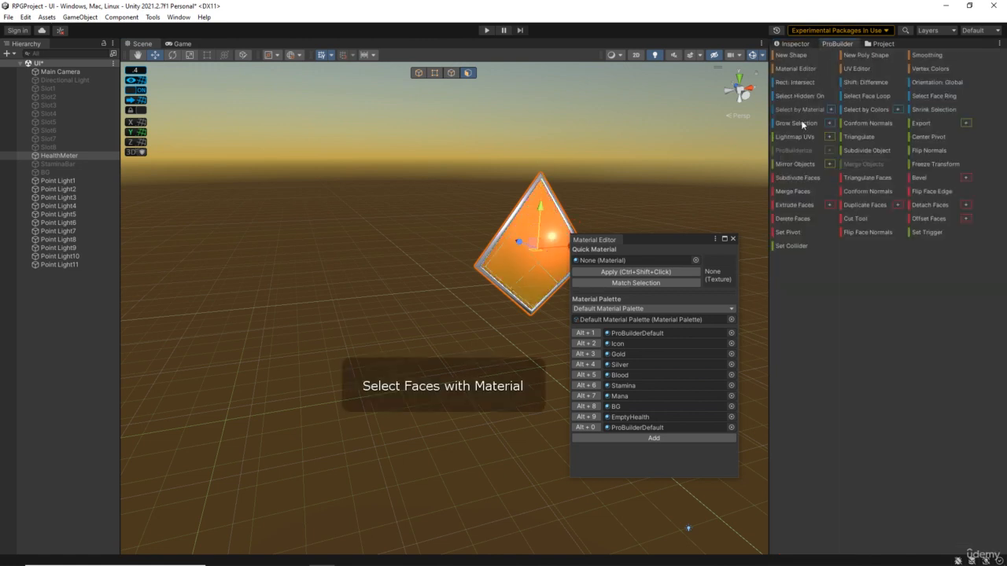
pyautogui.click(586, 417)
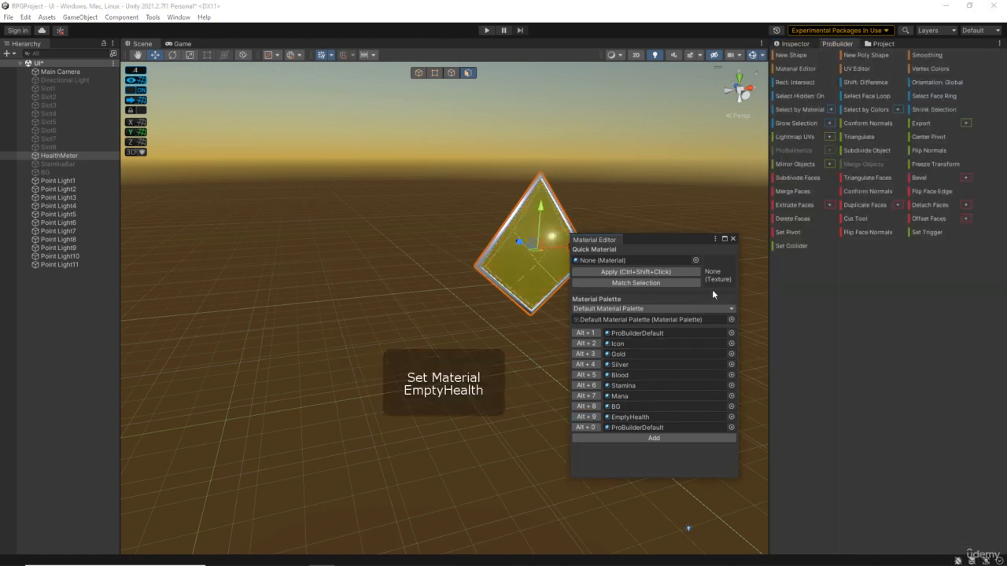
pyautogui.click(733, 239)
# Step: Run the scene in Play mode from the Game view, capture a full-screen screenshot of the empty health meter, and stop playback
pyautogui.click(882, 44)
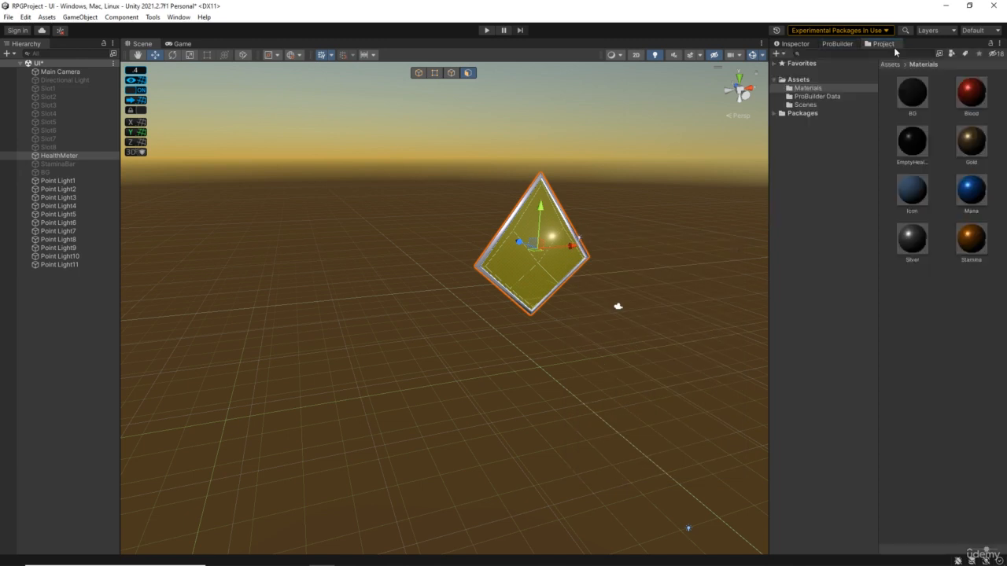
pyautogui.click(948, 328)
pyautogui.click(179, 45)
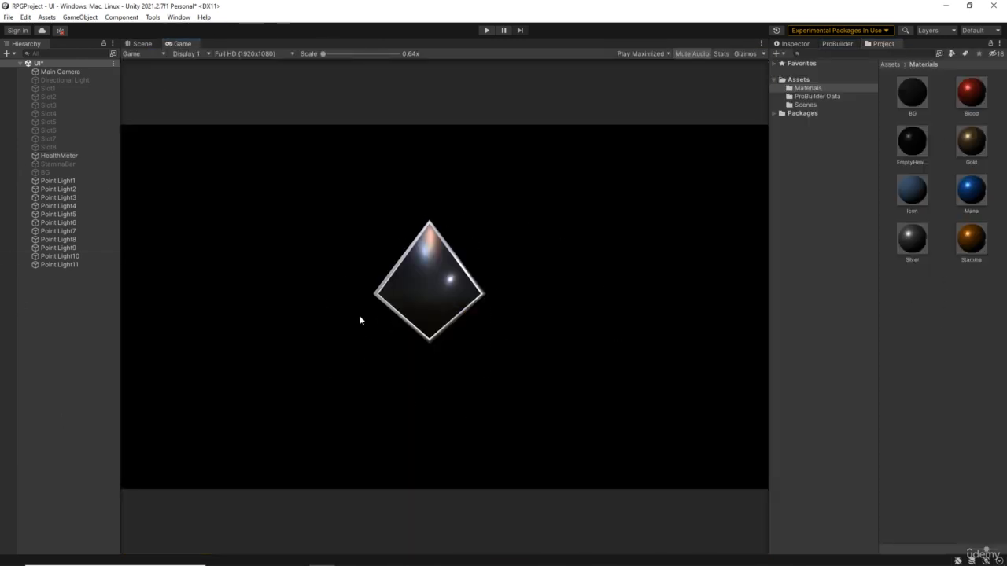
pyautogui.click(485, 31)
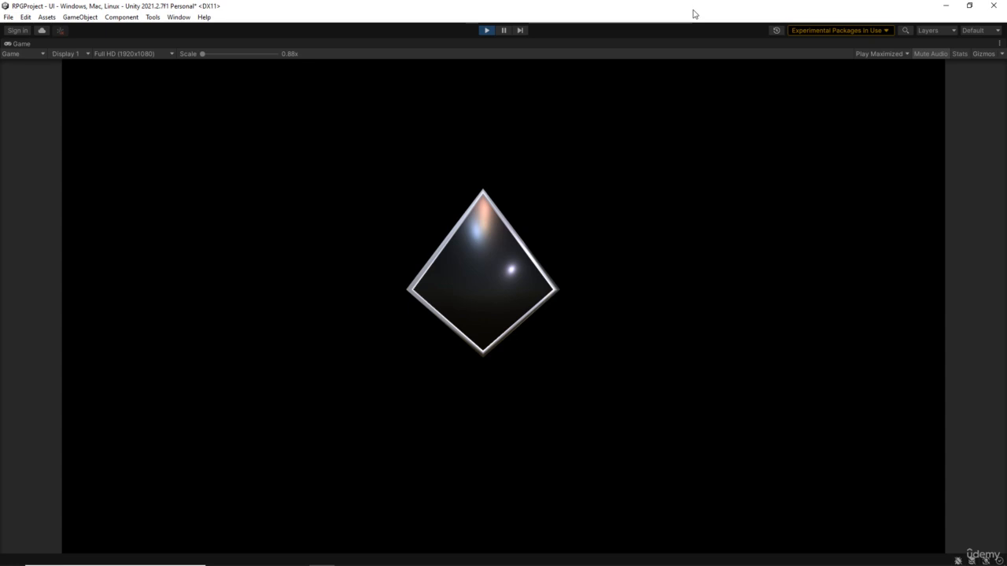
pyautogui.click(486, 31)
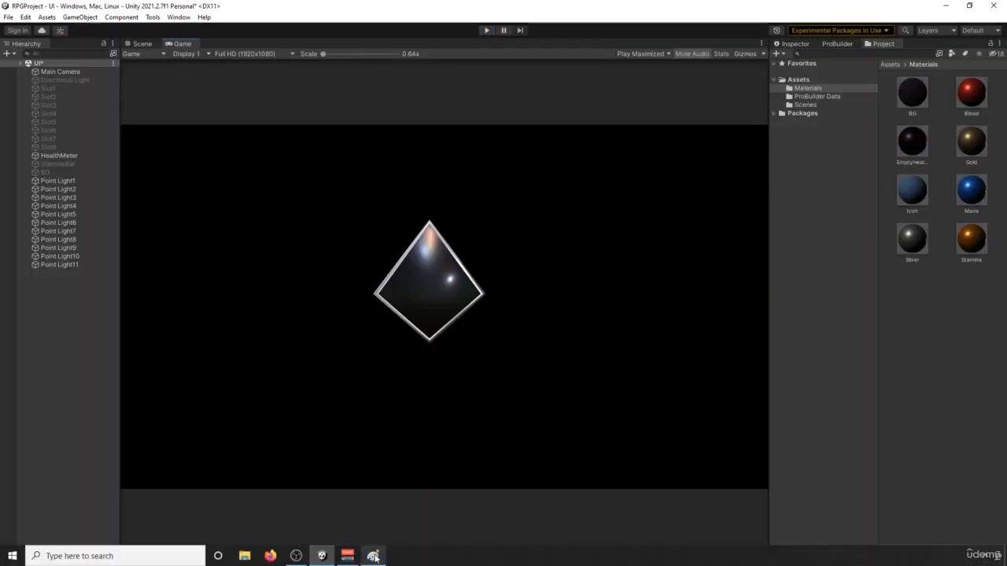
# Step: Switch to Paint, paste the screenshot over the old image, save it as HealthEmpty in PNG format in UI Images, and minimise Paint
pyautogui.click(375, 557)
pyautogui.click(19, 43)
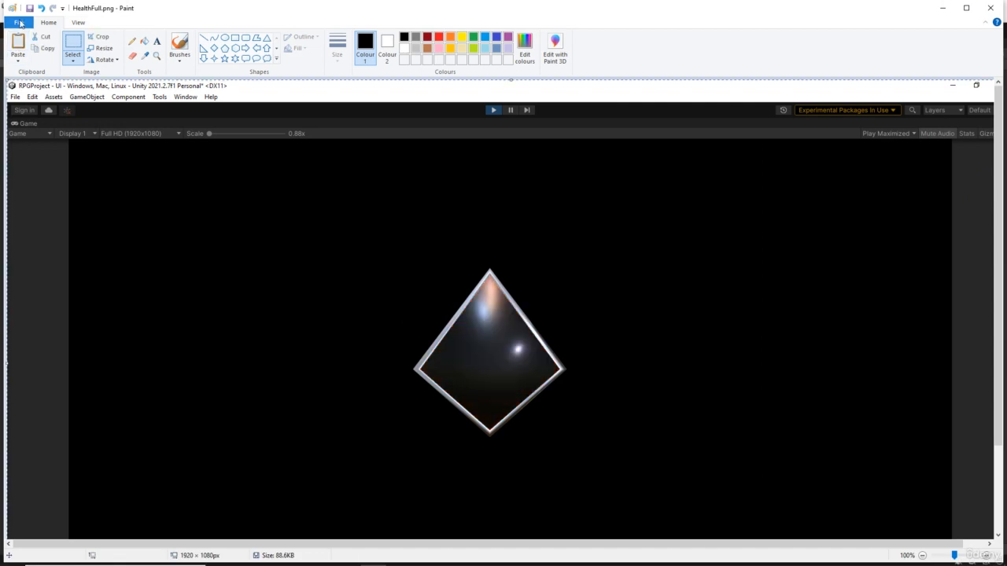
pyautogui.click(20, 24)
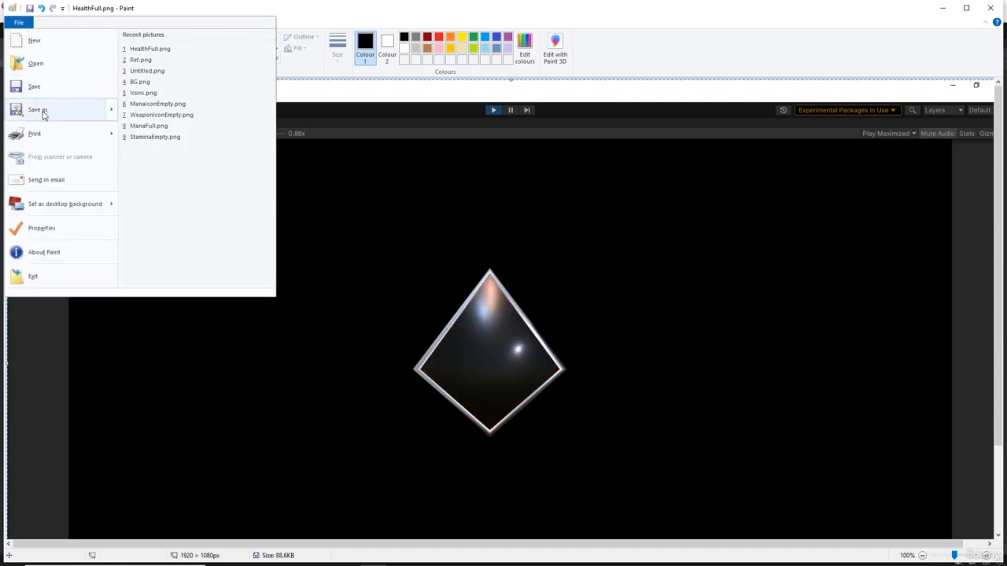
pyautogui.moveTo(89, 107)
pyautogui.click(151, 56)
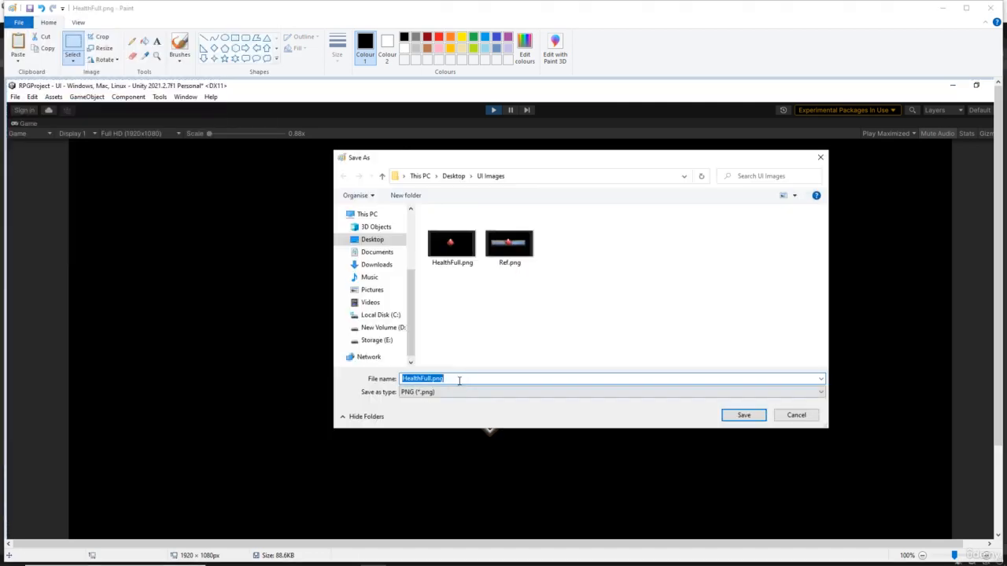
pyautogui.click(543, 378)
pyautogui.press('BackSpace')
pyautogui.press('BackSpace')
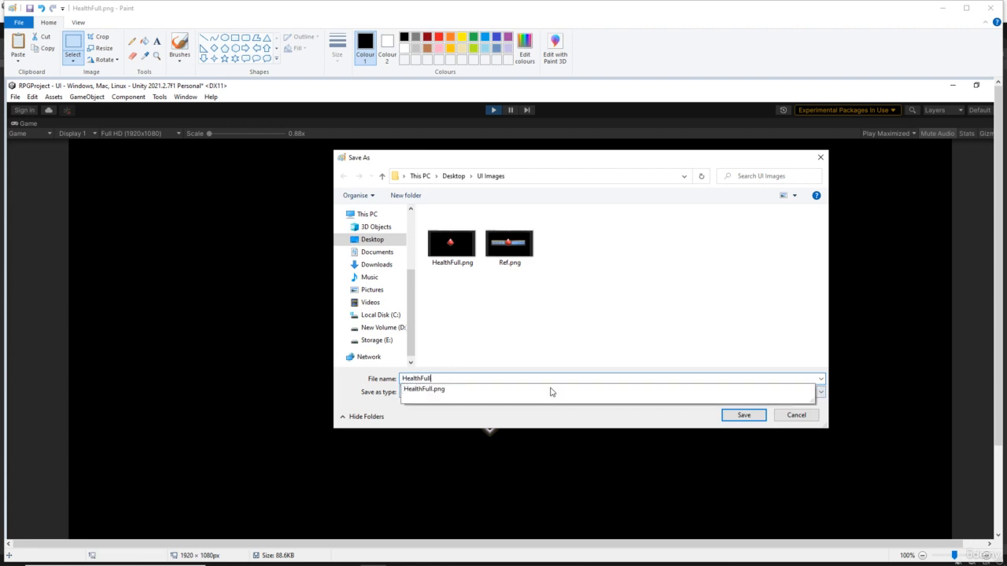
pyautogui.write('Empty')
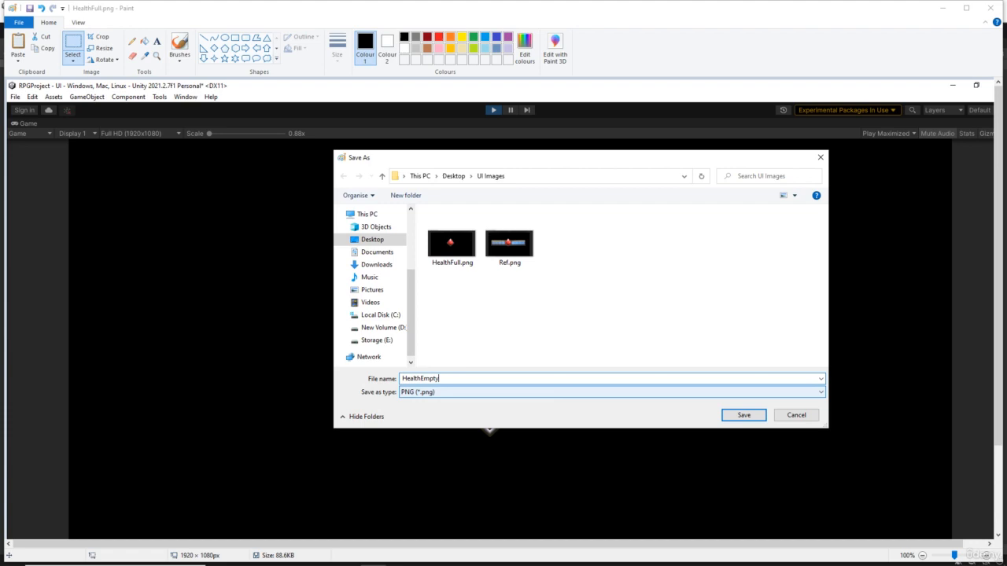
pyautogui.press('Return')
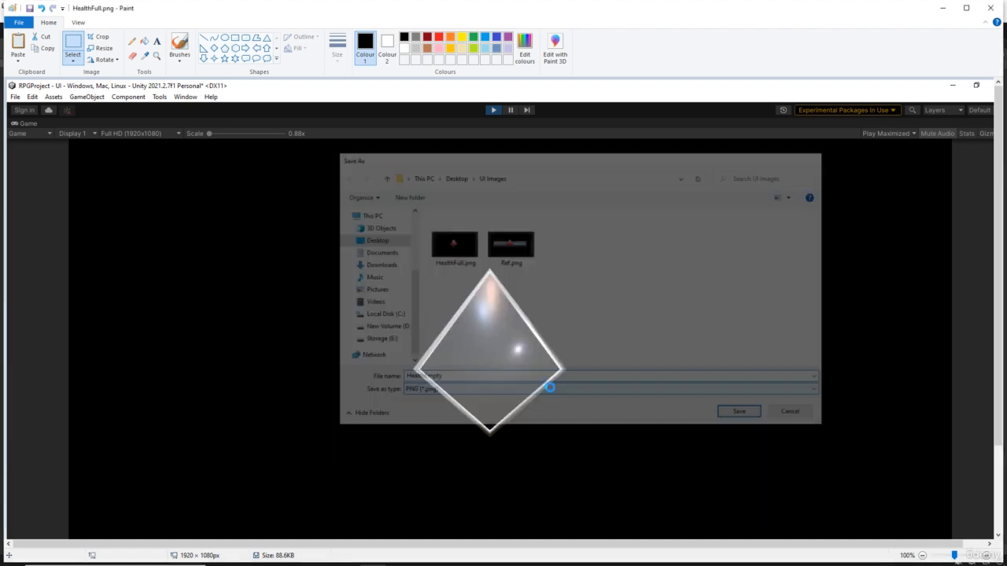
pyautogui.click(942, 8)
# Step: Deactivate the HealthMeter object and activate the StaminaBar object in the scene
pyautogui.click(57, 157)
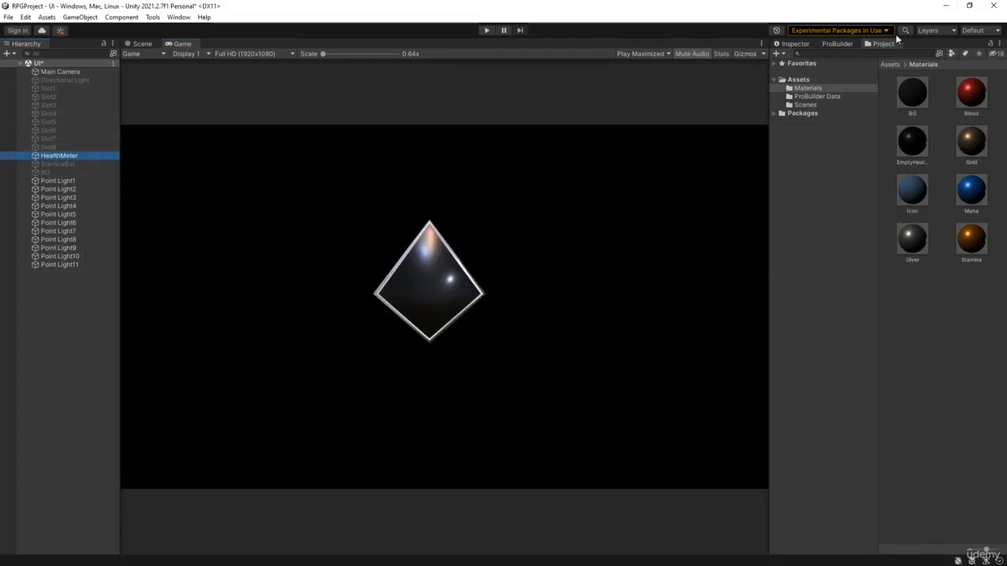
pyautogui.click(798, 44)
pyautogui.click(797, 57)
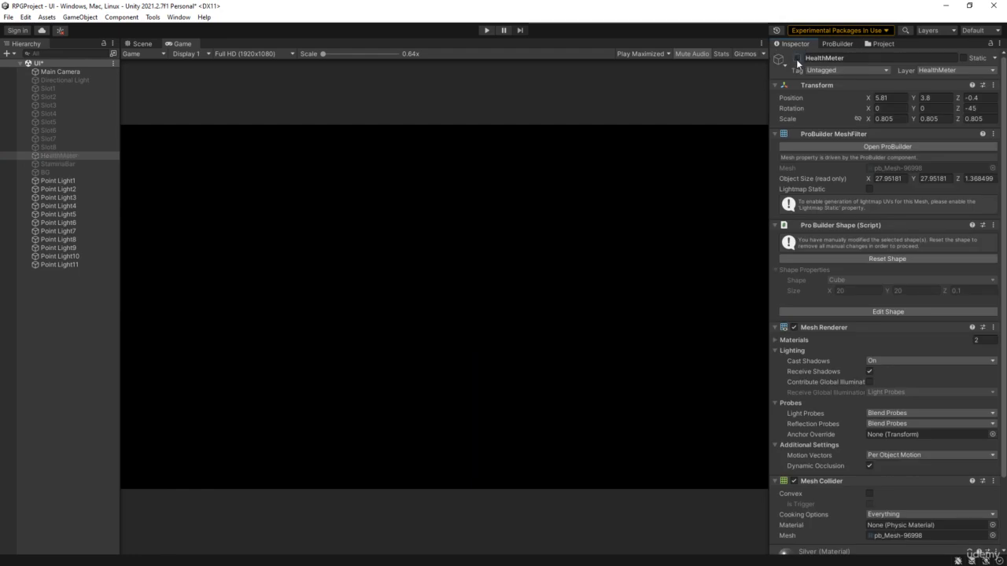
pyautogui.click(61, 162)
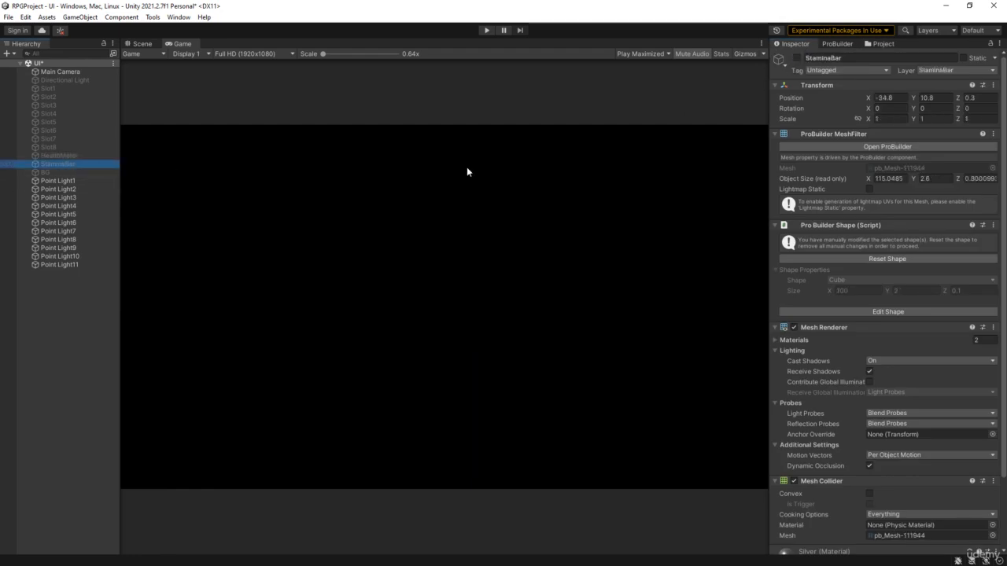
pyautogui.click(799, 58)
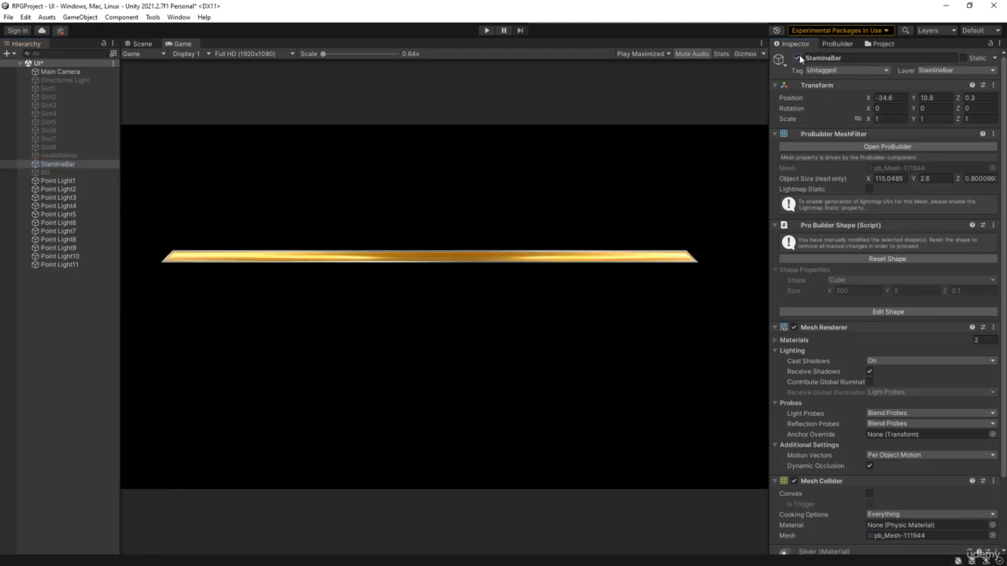
# Step: Deselect everything, run the scene in Play mode to capture a screenshot of the full stamina bar, and stop playback
pyautogui.click(62, 347)
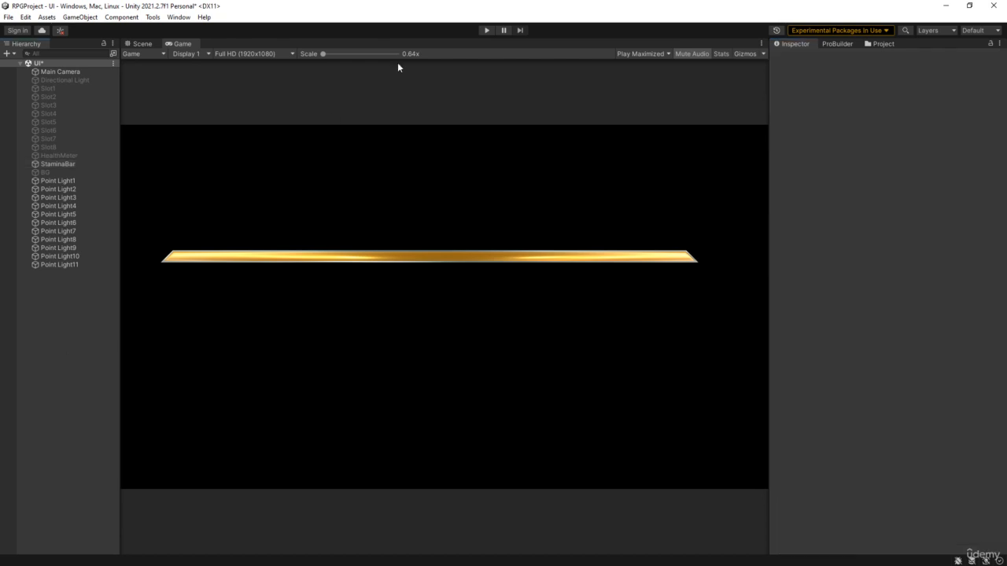
pyautogui.click(487, 30)
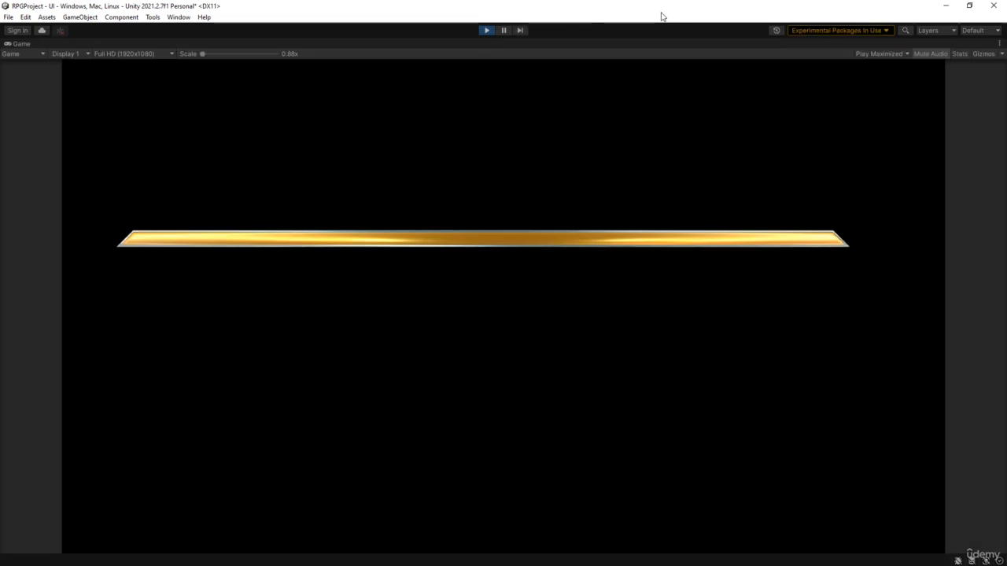
pyautogui.click(485, 31)
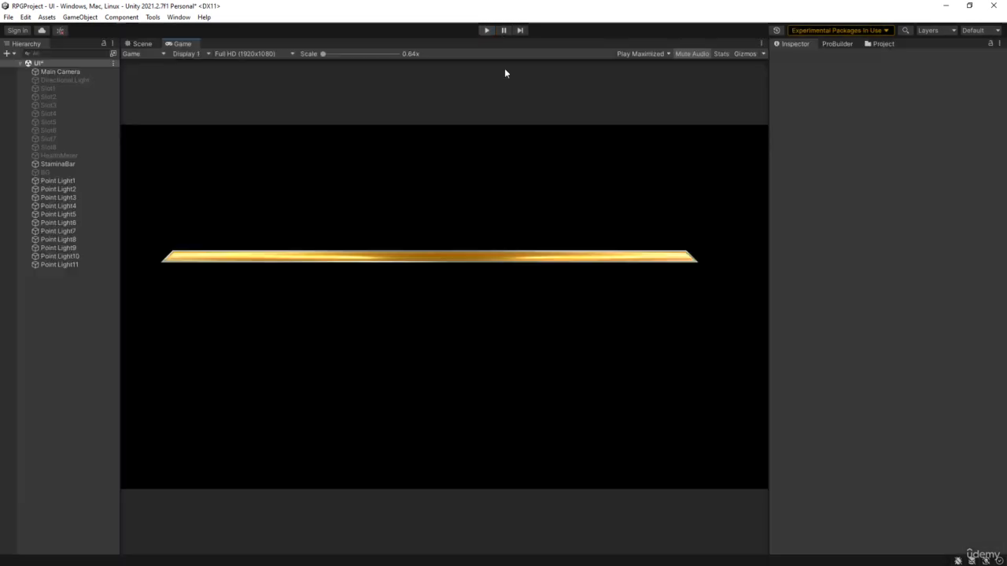
# Step: Switch to Paint, paste the stamina bar screenshot, save it as StaminaFull in PNG format in UI Images, and minimise Paint
pyautogui.click(948, 5)
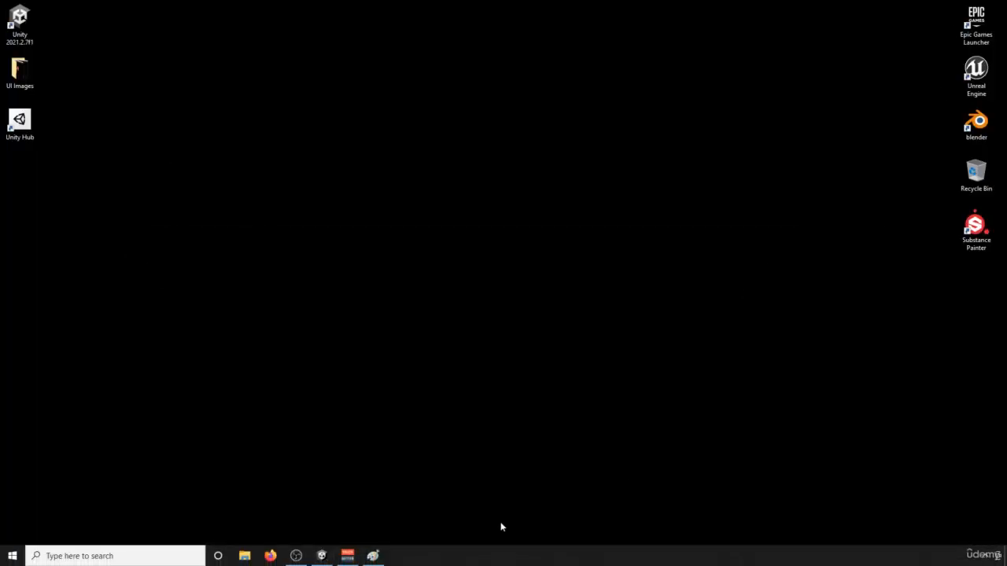
pyautogui.click(373, 557)
pyautogui.click(17, 46)
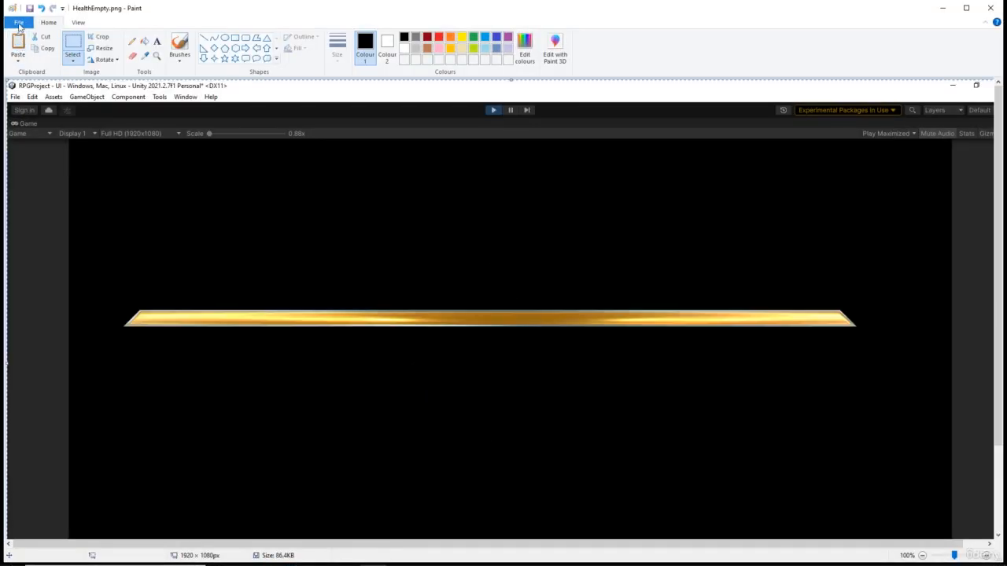
pyautogui.click(19, 22)
pyautogui.moveTo(45, 110)
pyautogui.click(159, 50)
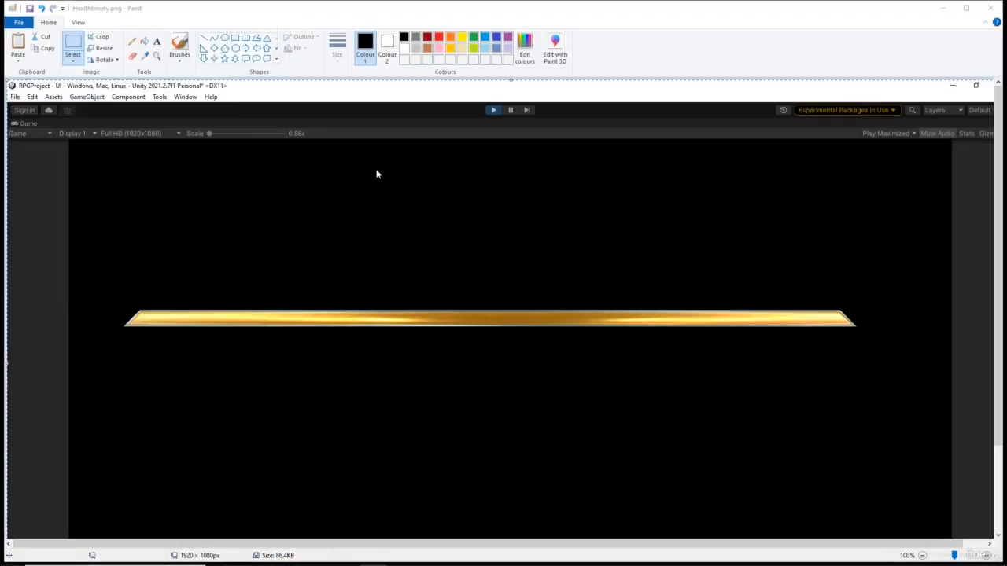
pyautogui.write('StaminaFull')
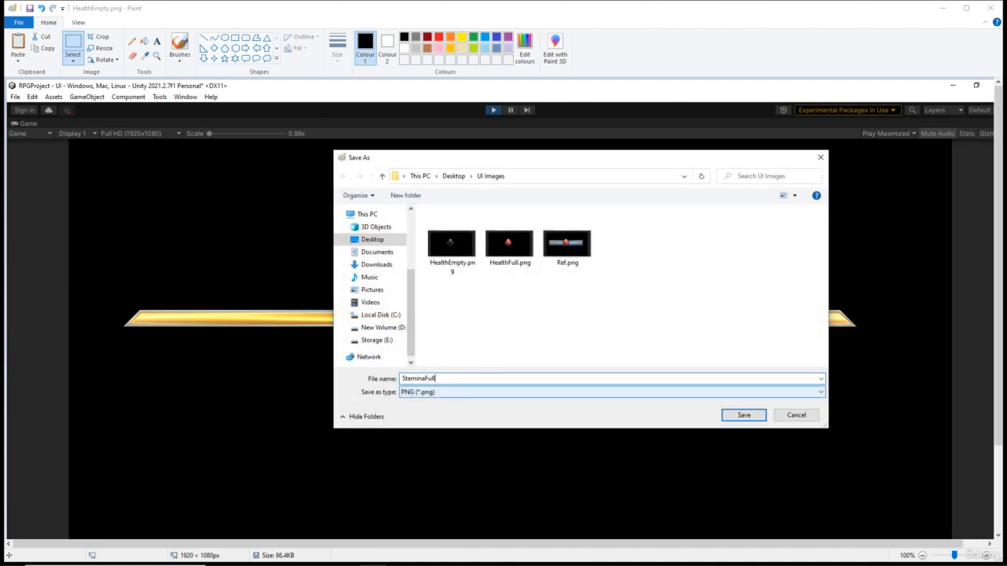
pyautogui.press('Return')
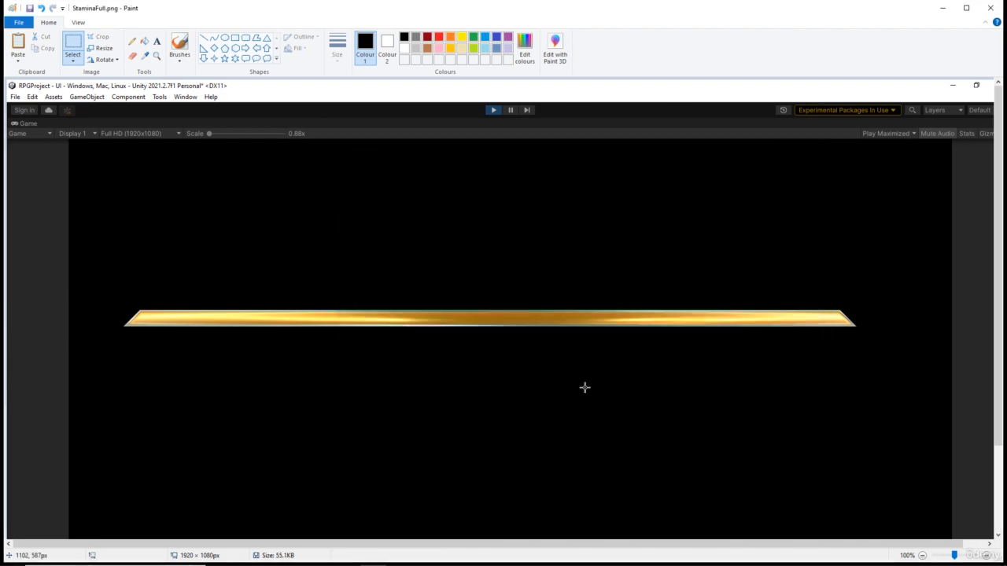
pyautogui.click(943, 7)
# Step: Back in Unity's Scene view, select all StaminaBar faces sharing the gold inner face's material, apply EmptyHealth to them, and close the Material Editor
pyautogui.click(321, 556)
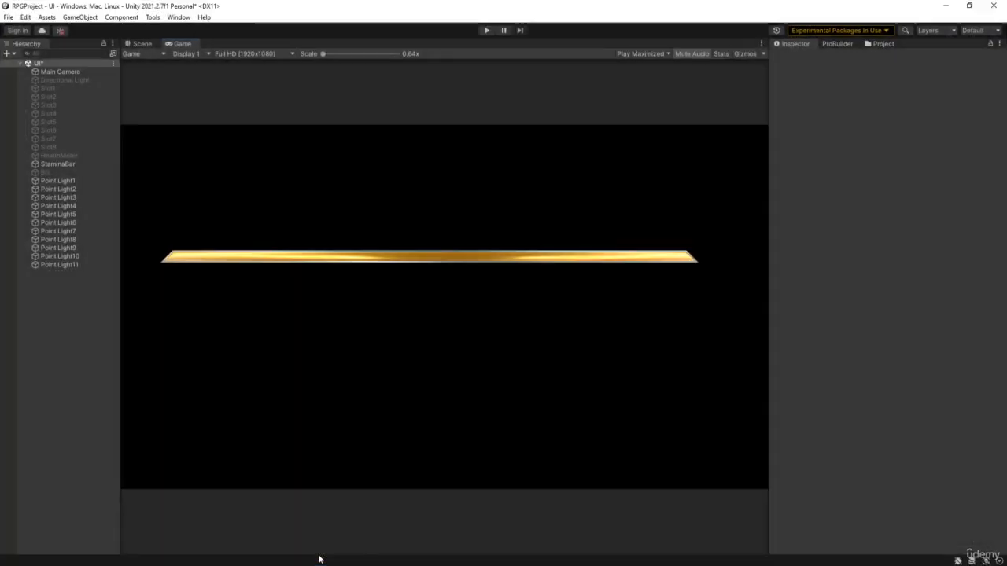
pyautogui.click(140, 44)
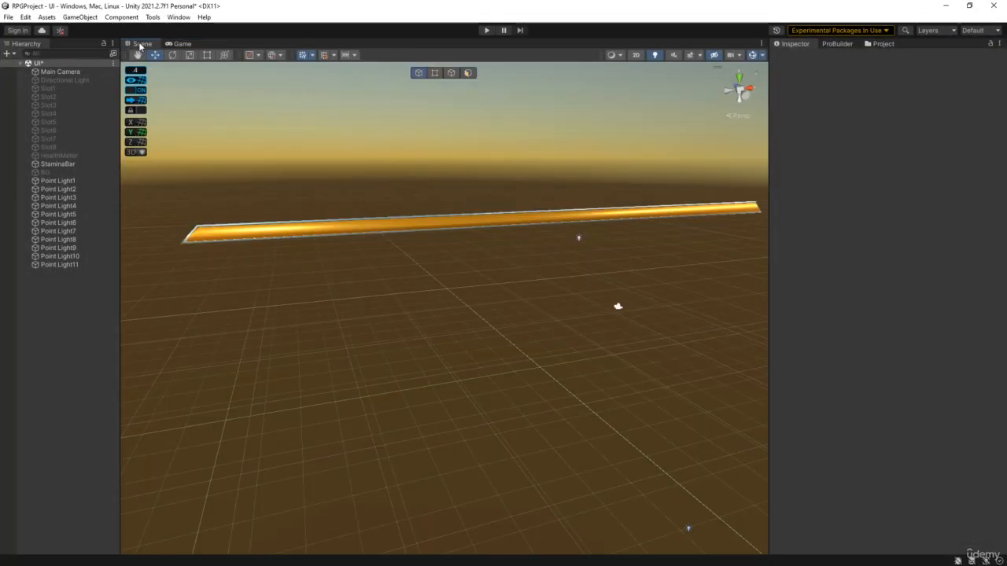
pyautogui.click(219, 239)
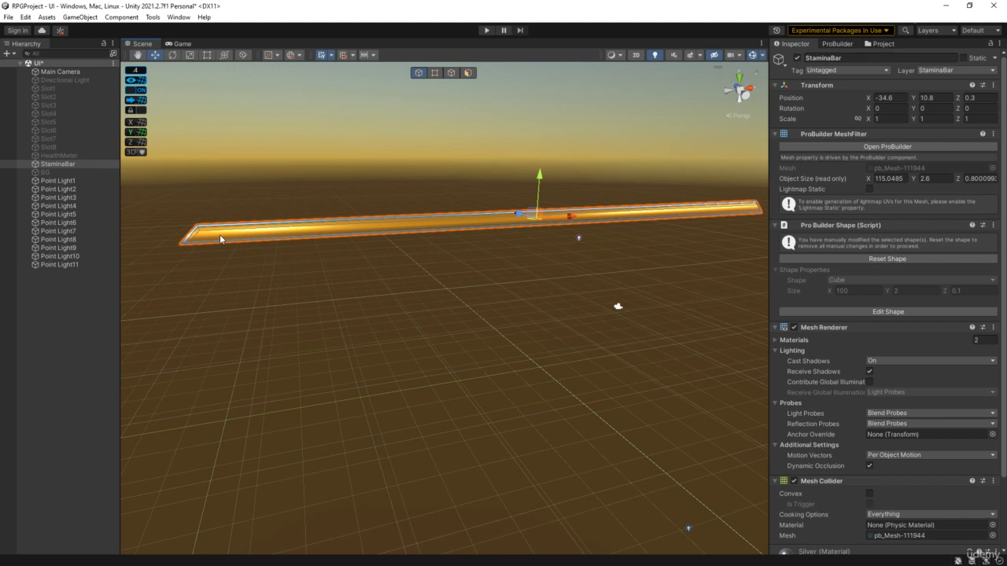
pyautogui.click(468, 74)
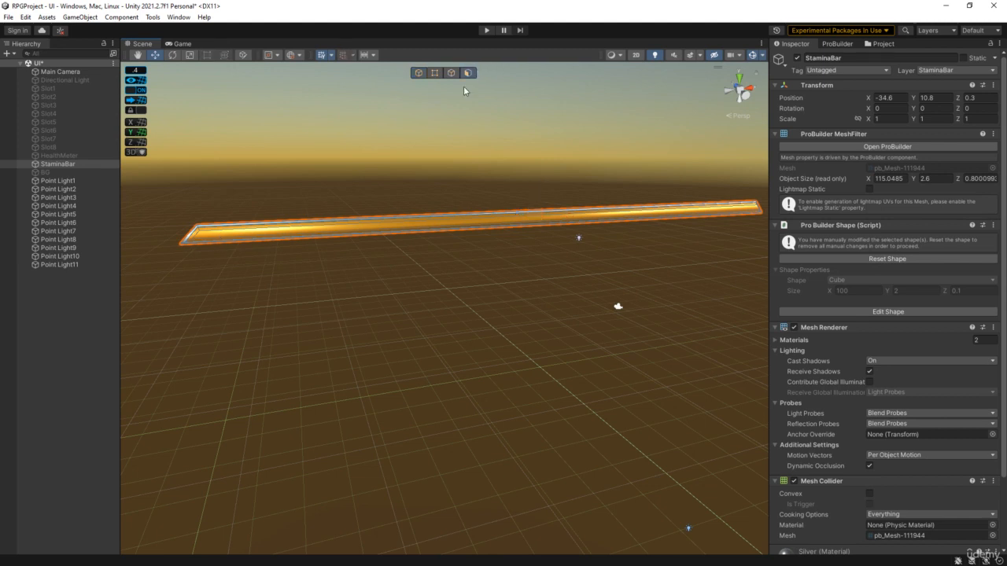
pyautogui.click(206, 236)
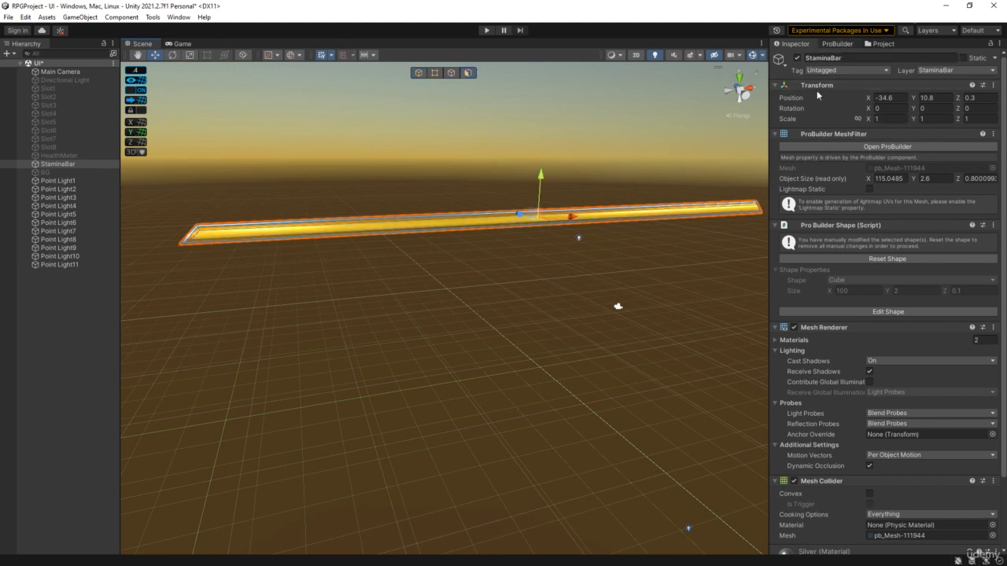
pyautogui.click(837, 43)
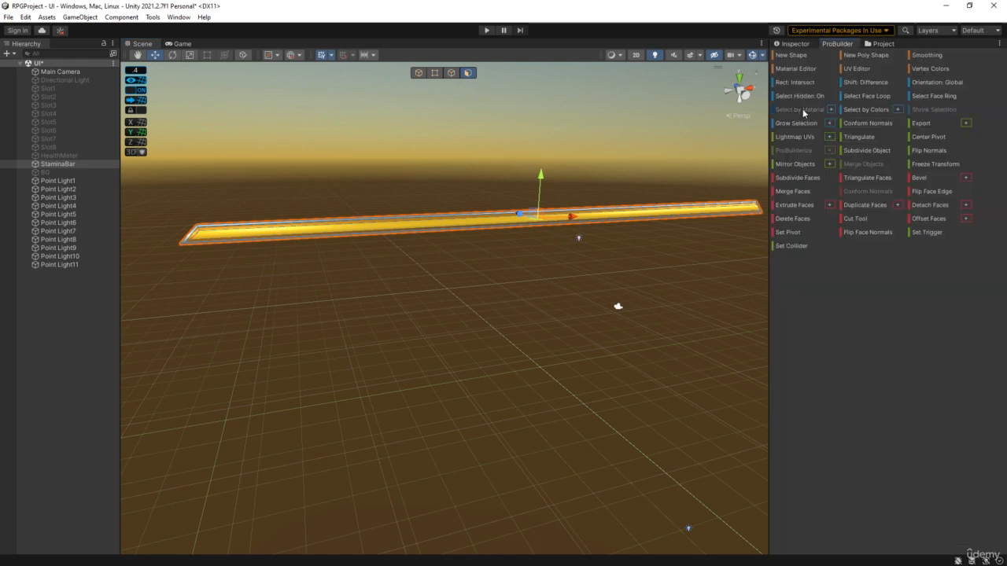
pyautogui.click(801, 109)
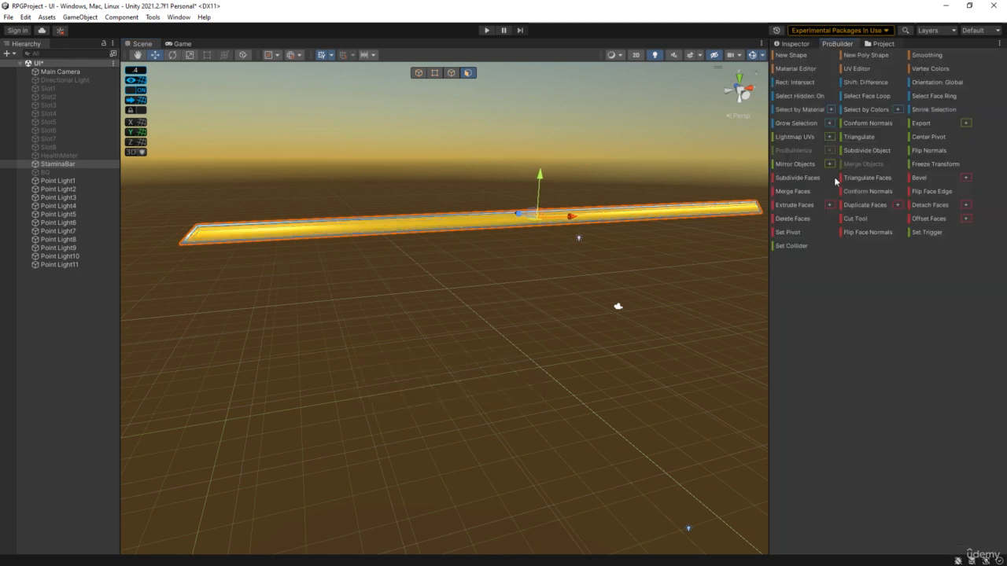
pyautogui.click(795, 69)
pyautogui.click(584, 417)
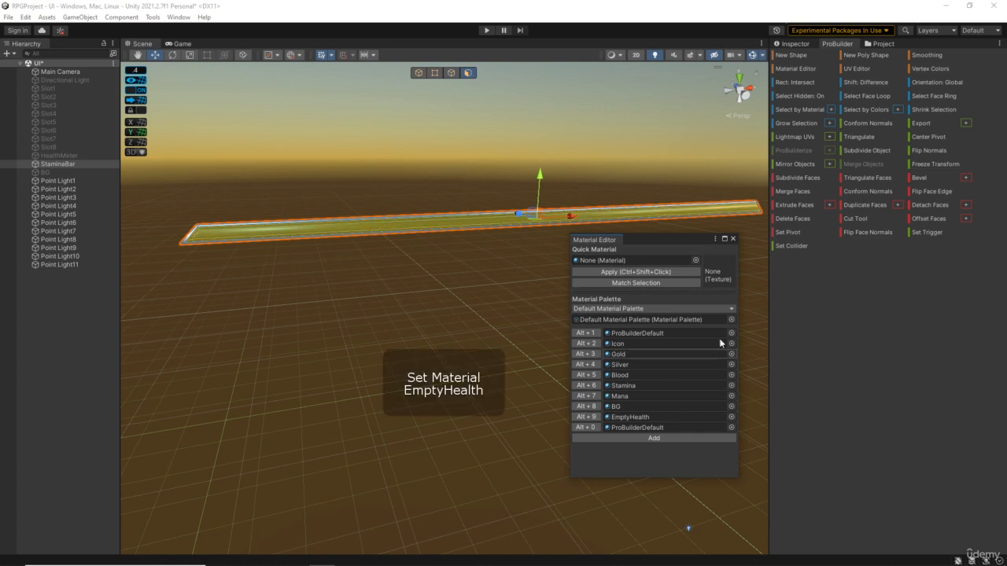
pyautogui.click(733, 239)
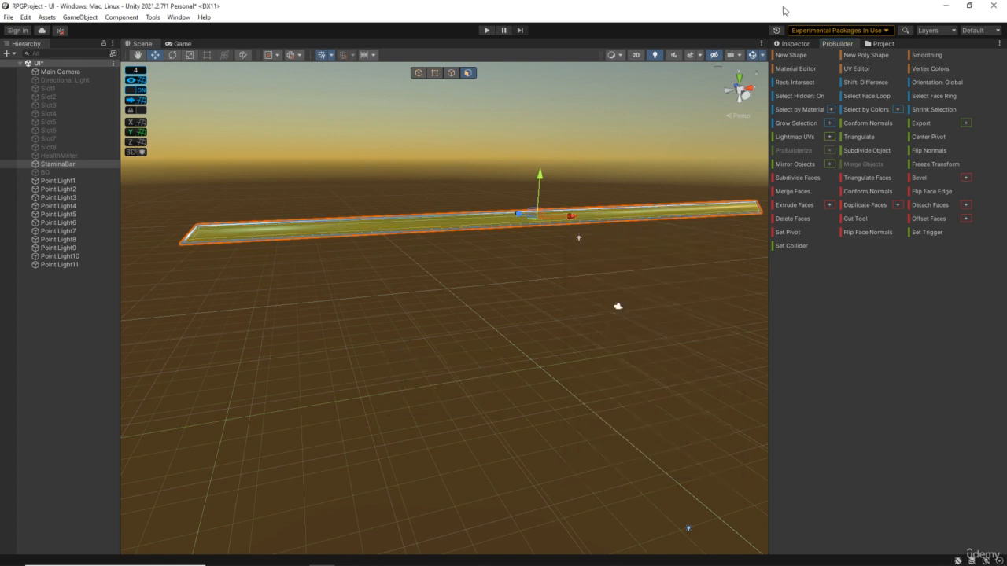
# Step: Clear the face selection, run the scene in Play mode to capture a screenshot of the empty stamina bar, and stop playback
pyautogui.click(879, 44)
pyautogui.click(939, 348)
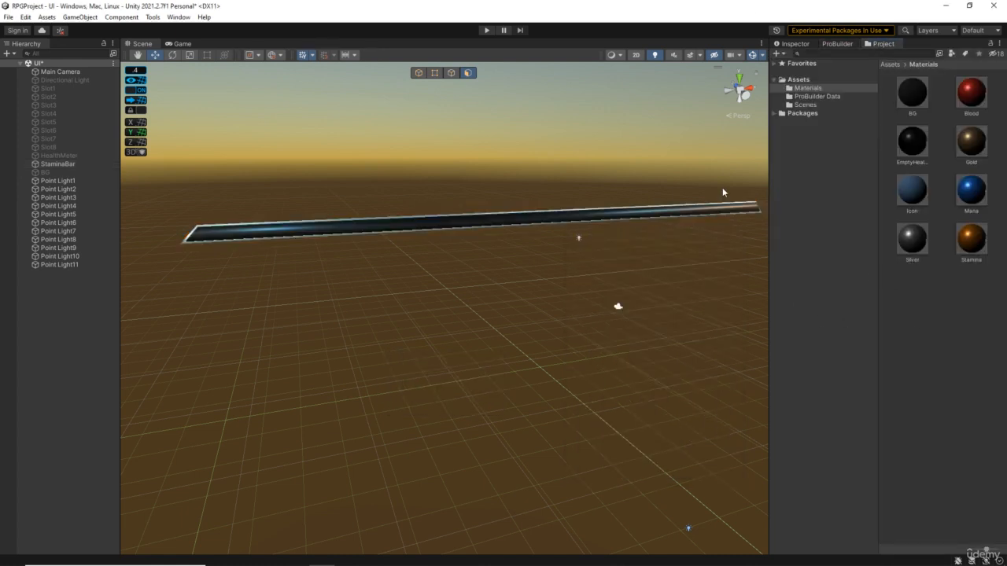
pyautogui.click(183, 44)
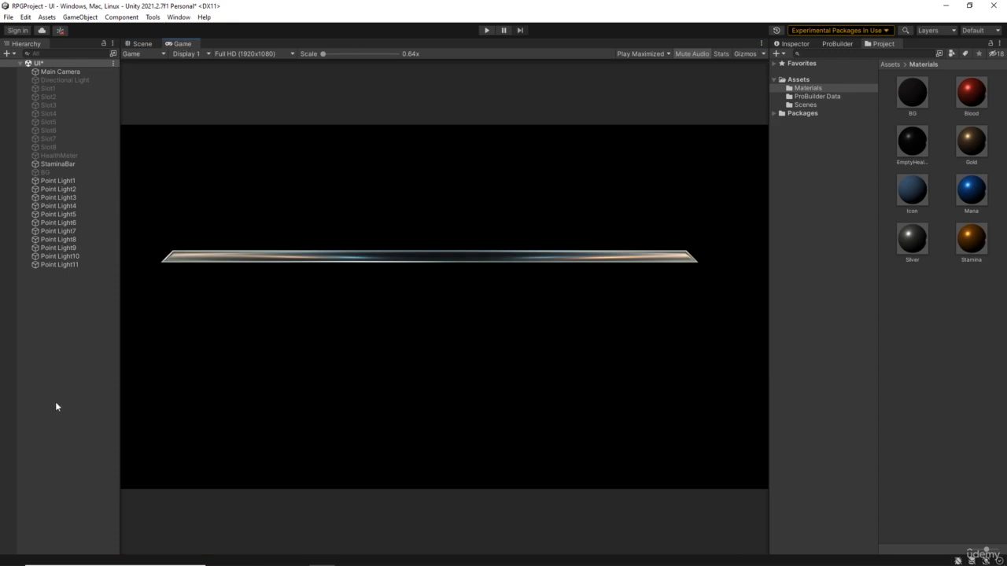
pyautogui.click(487, 30)
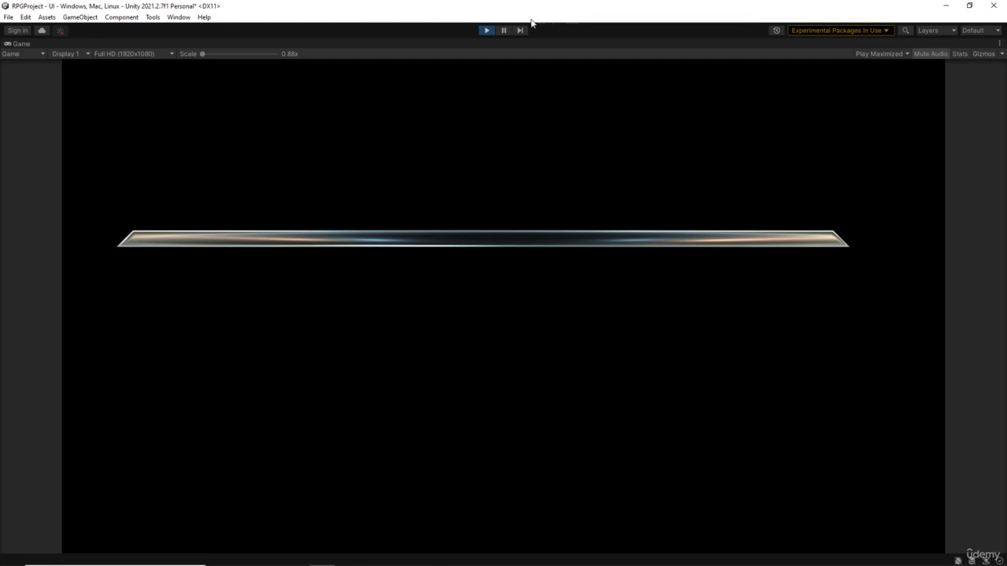
pyautogui.click(486, 31)
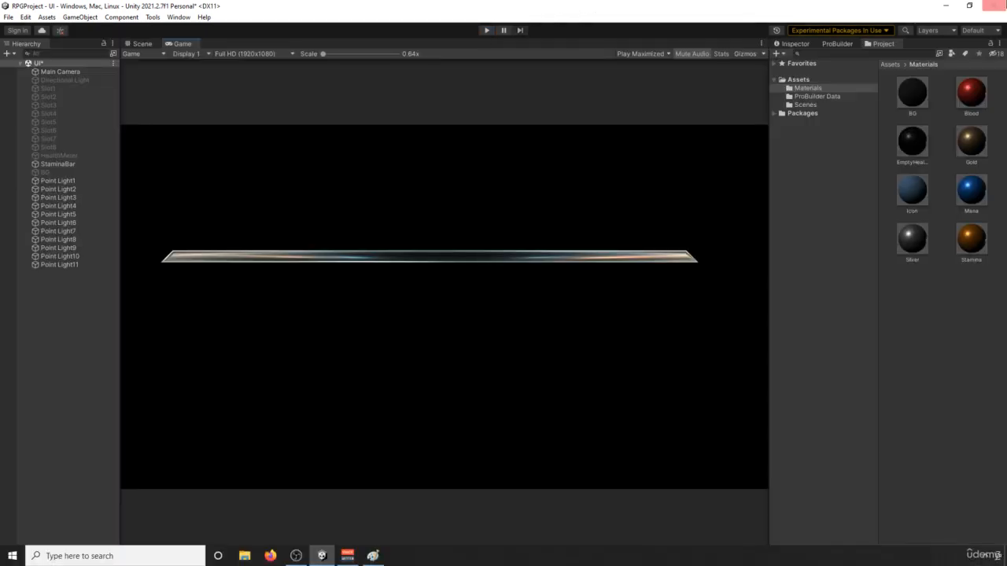
# Step: Switch to Paint, paste the empty stamina bar screenshot, save it as StaminaEmpty in PNG format in UI Images, and minimise Paint
pyautogui.click(946, 6)
pyautogui.click(368, 561)
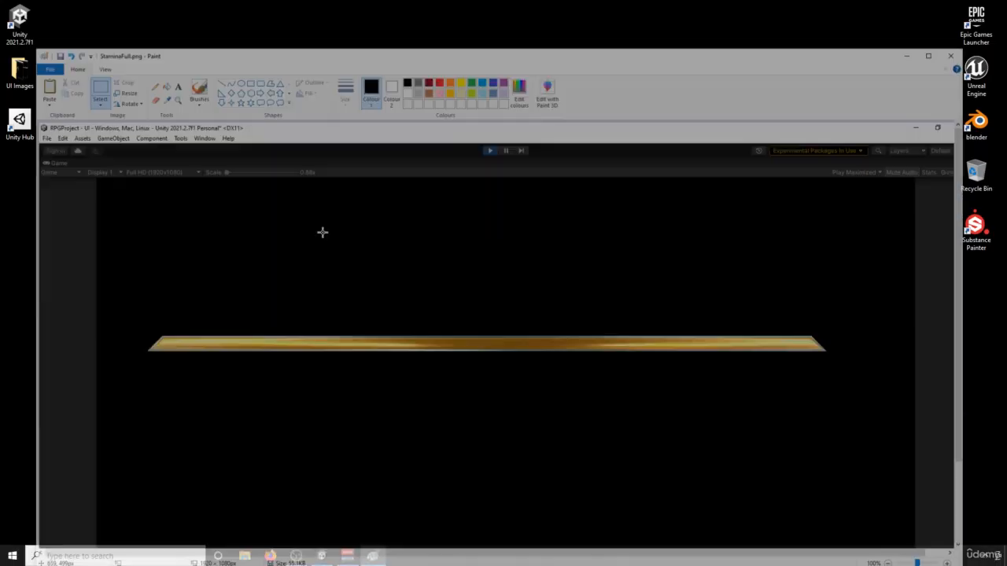
pyautogui.click(24, 41)
pyautogui.click(19, 21)
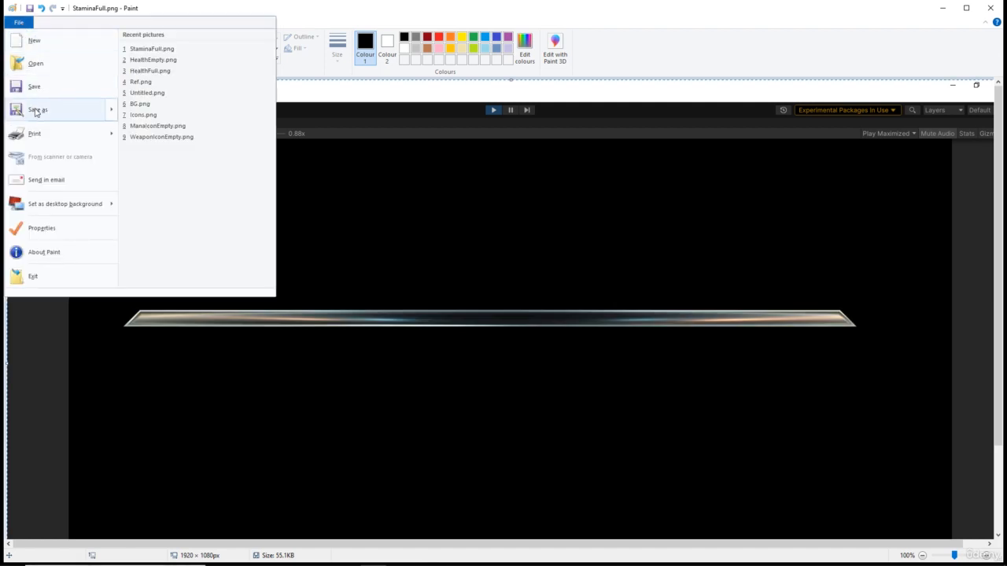
pyautogui.moveTo(33, 108)
pyautogui.click(160, 60)
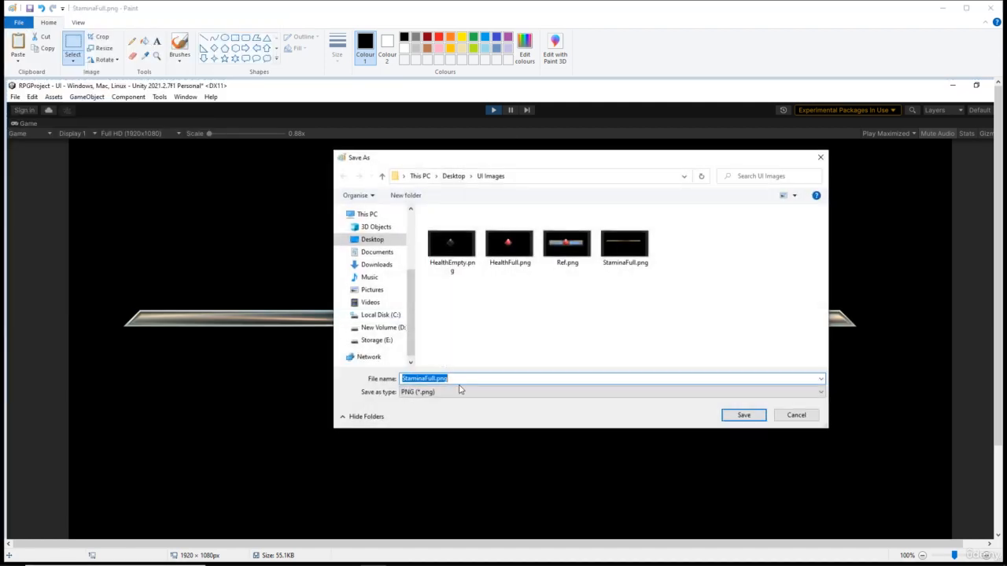
pyautogui.click(455, 380)
pyautogui.press('BackSpace')
pyautogui.press('BackSpace')
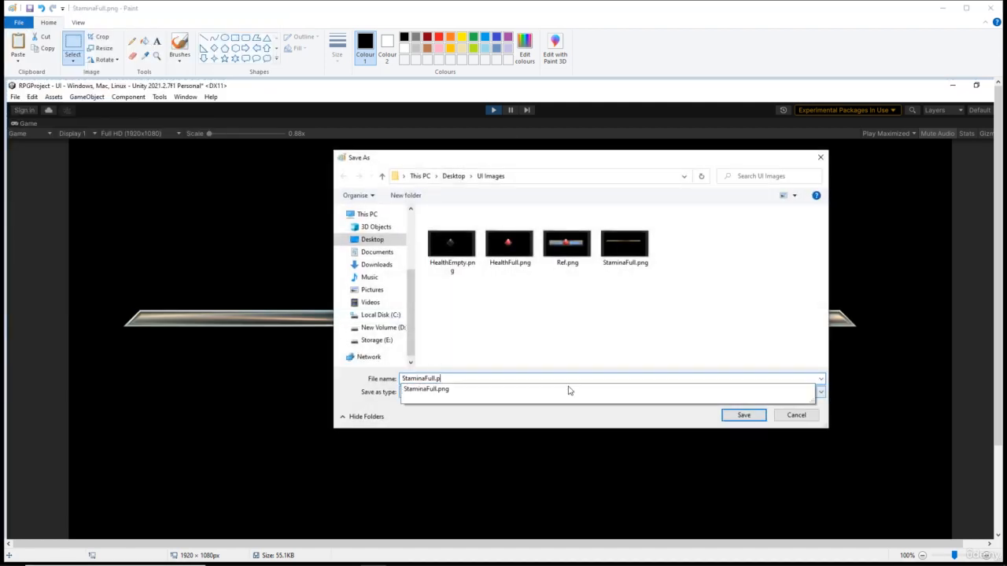
pyautogui.write('Empty')
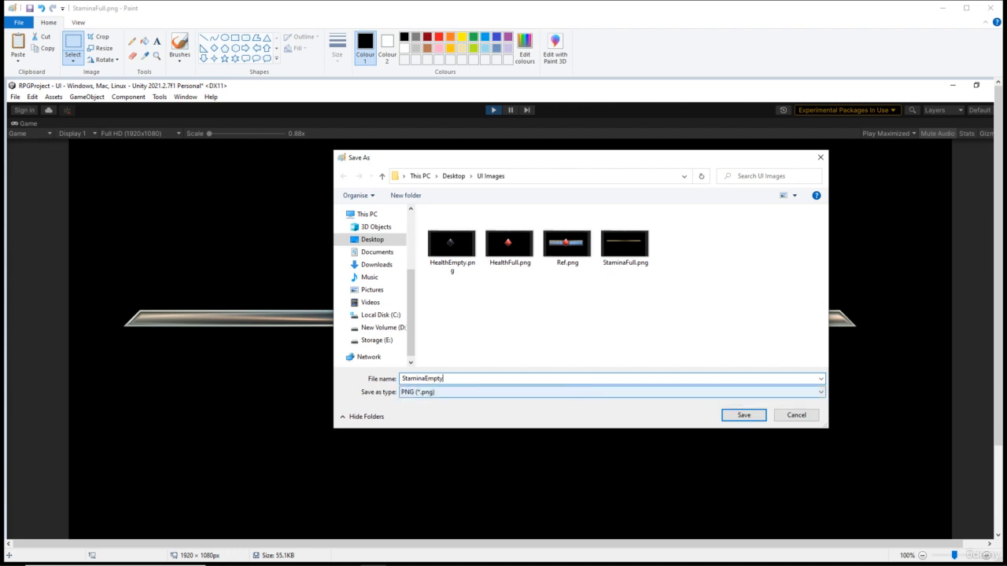
pyautogui.press('Return')
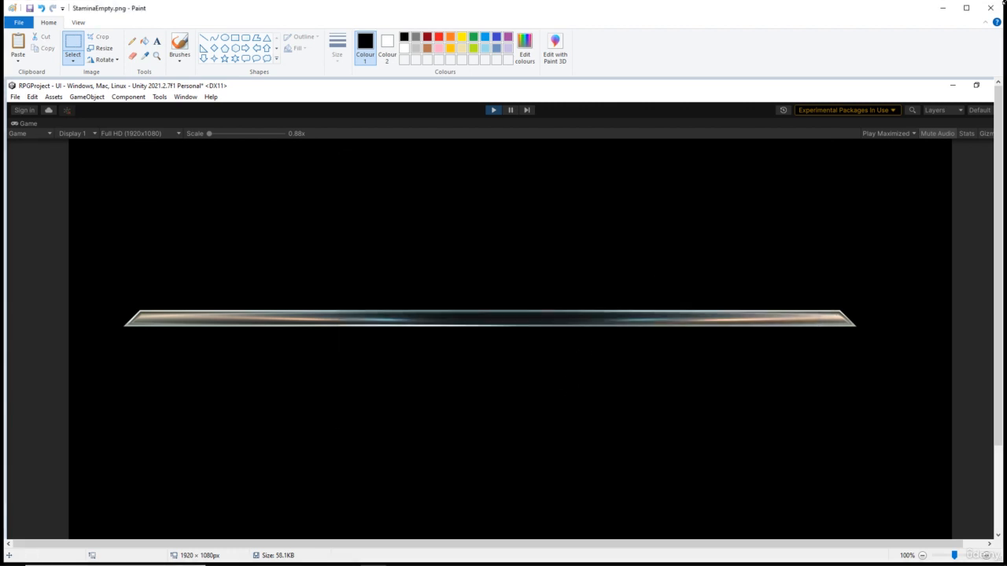
pyautogui.click(942, 8)
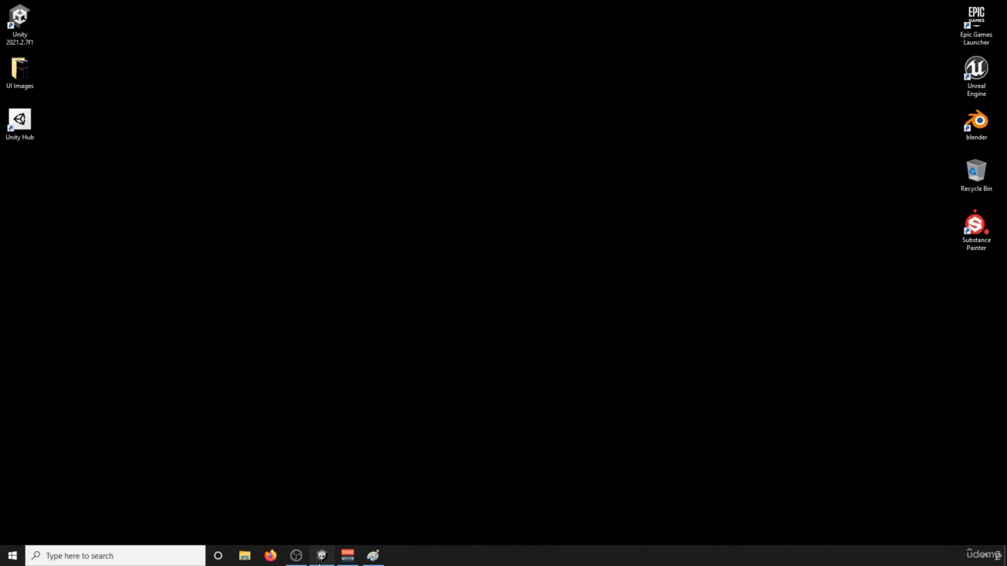
# Step: Back in Unity's Scene view, select all StaminaBar faces sharing the dark inner face's material, apply Mana to them, and close the Material Editor
pyautogui.click(321, 555)
pyautogui.click(142, 43)
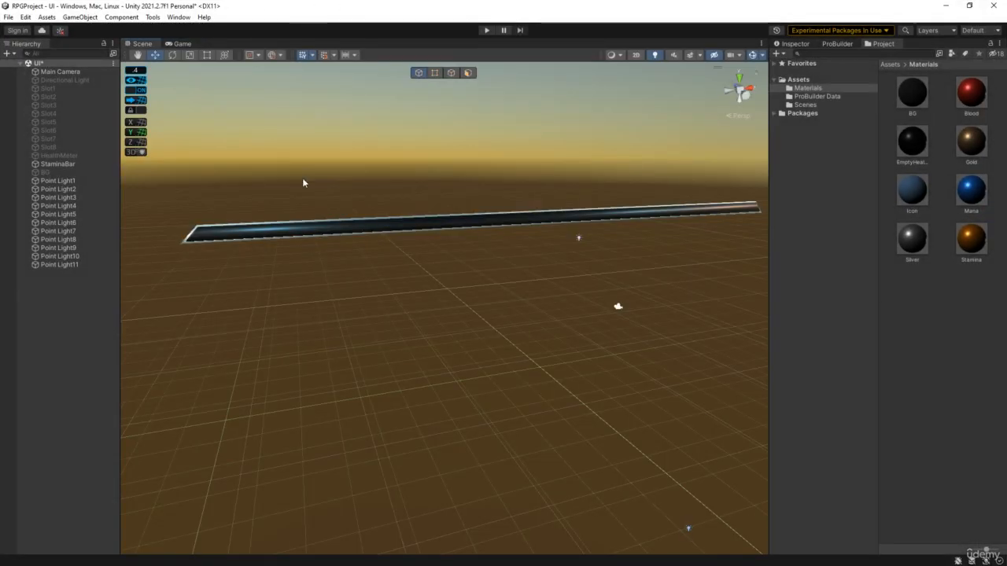
pyautogui.click(234, 235)
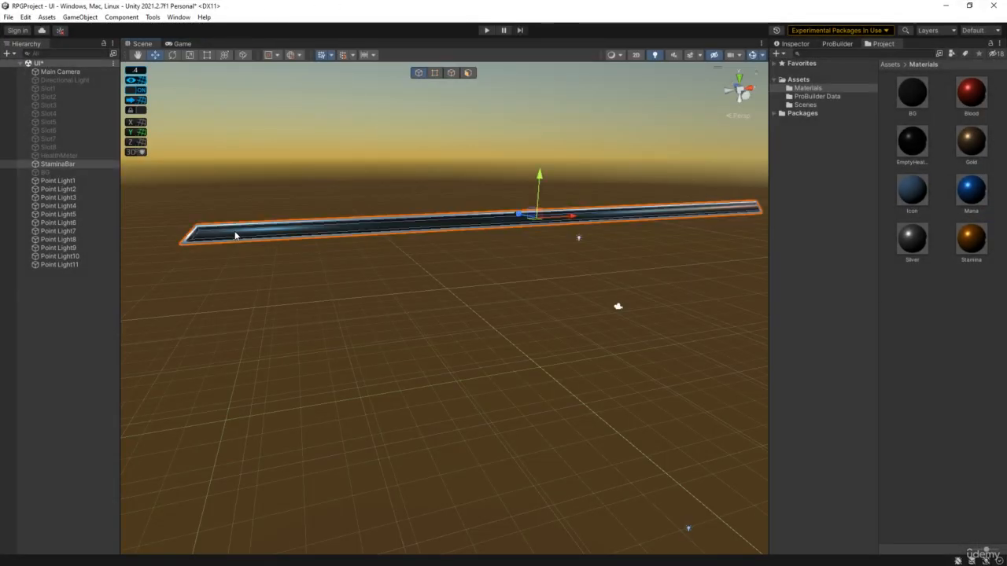
pyautogui.click(468, 73)
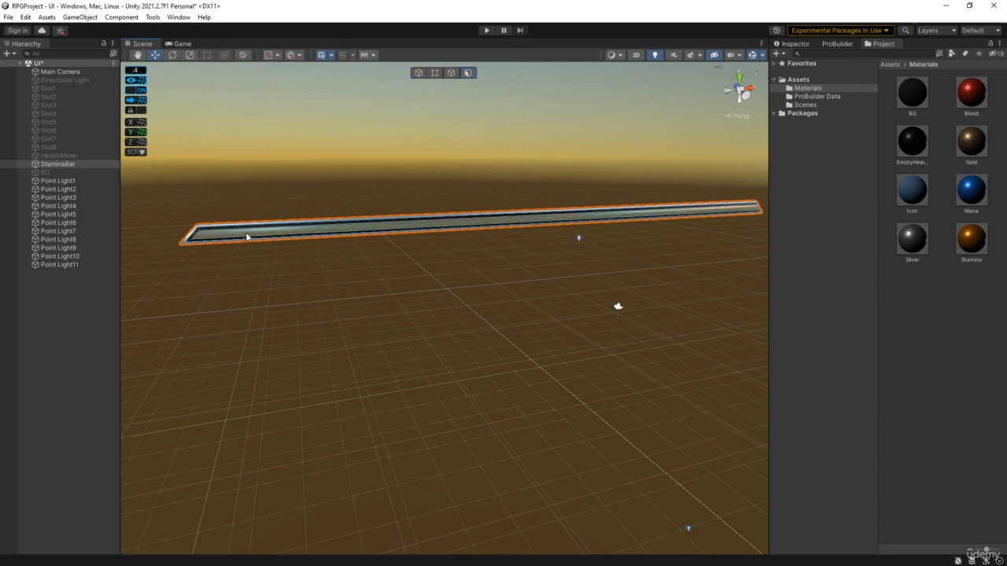
pyautogui.click(247, 232)
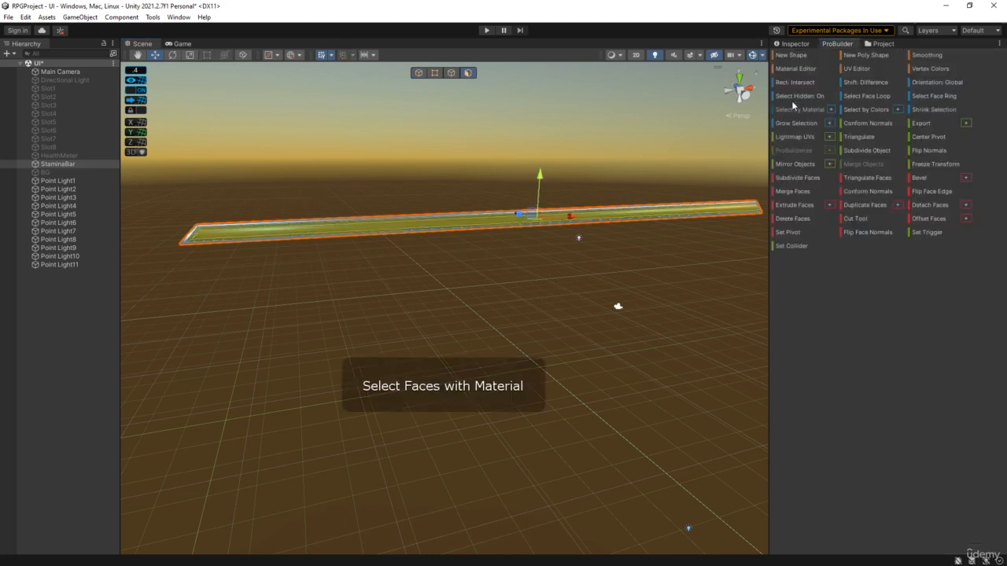
pyautogui.click(791, 68)
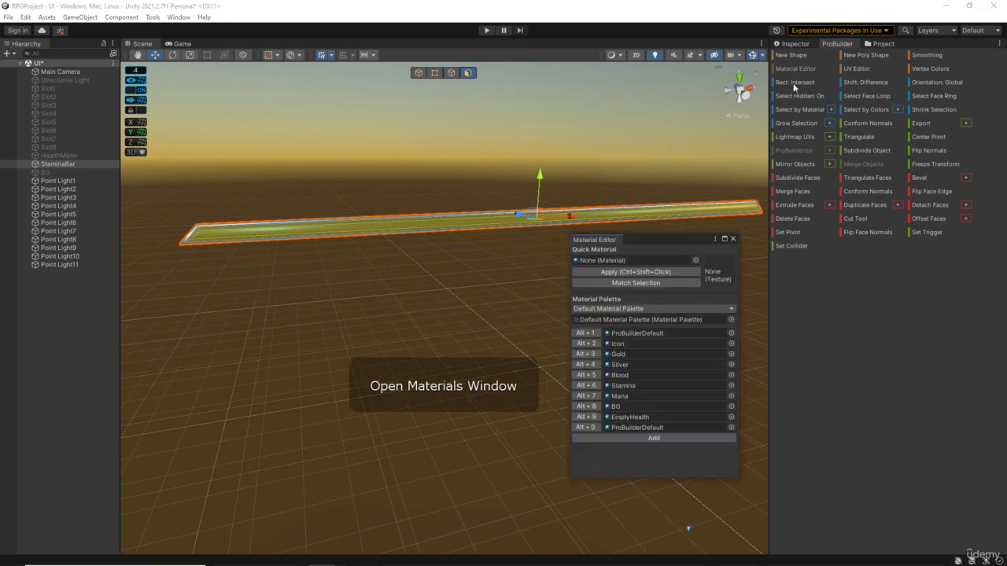
pyautogui.click(587, 395)
pyautogui.click(732, 240)
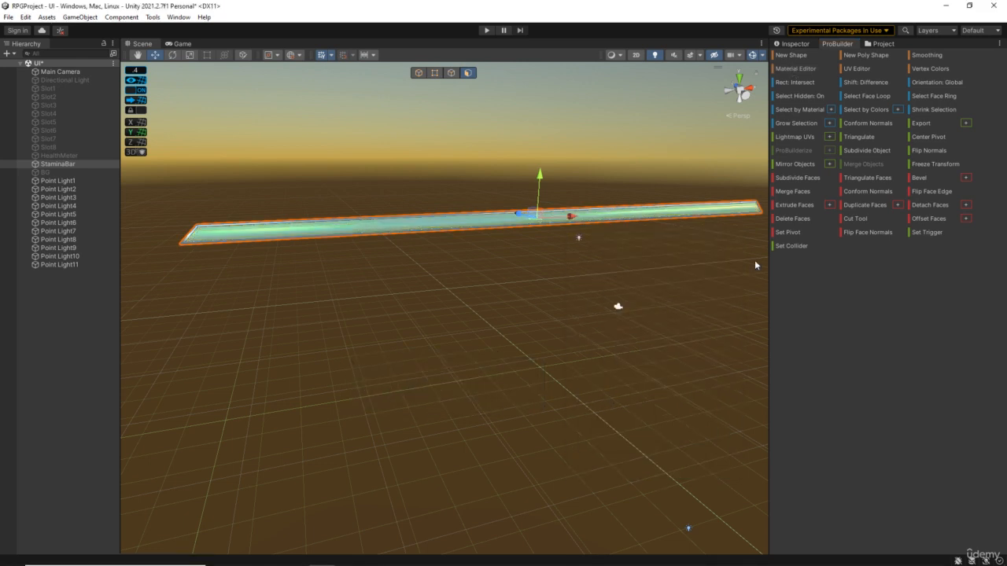
# Step: Clear the face selection, run the scene in Play mode to capture a screenshot of the full mana bar, and stop playback
pyautogui.click(878, 44)
pyautogui.click(935, 318)
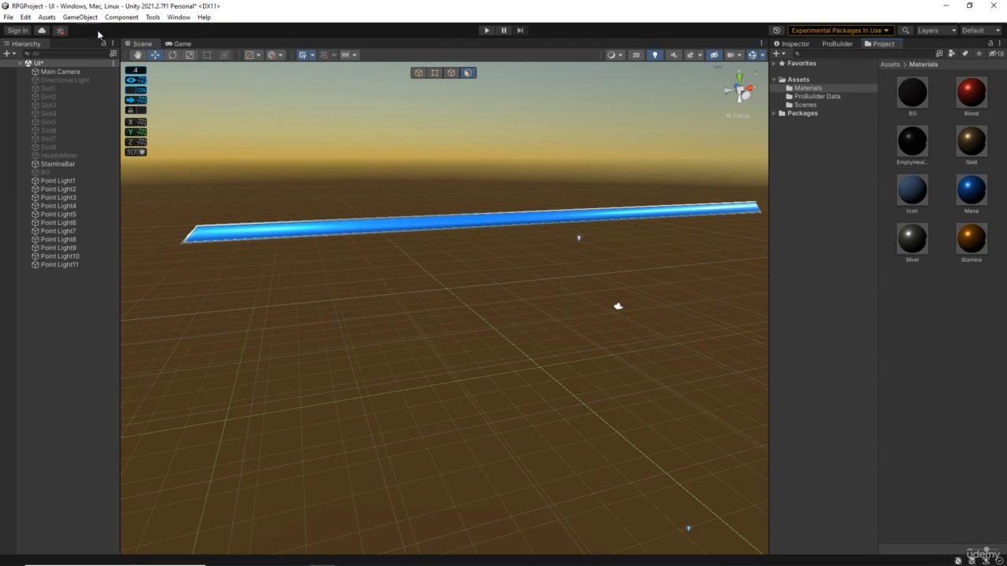
pyautogui.click(189, 44)
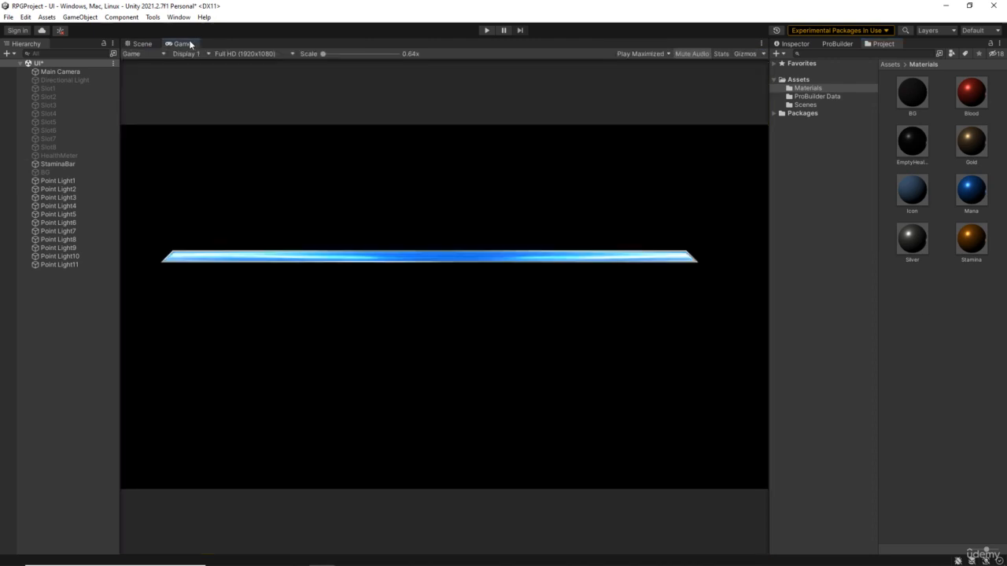
pyautogui.click(482, 31)
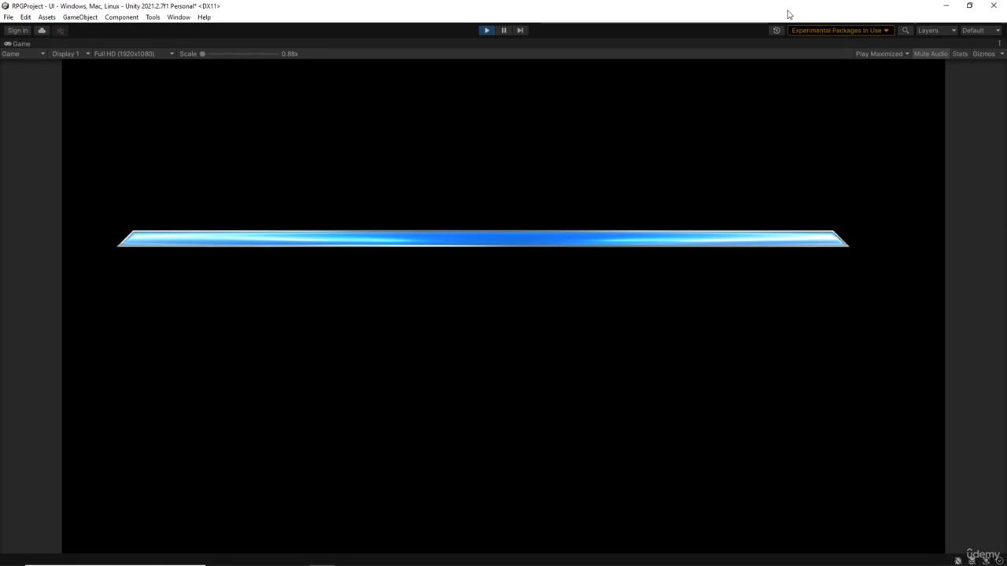
pyautogui.click(487, 30)
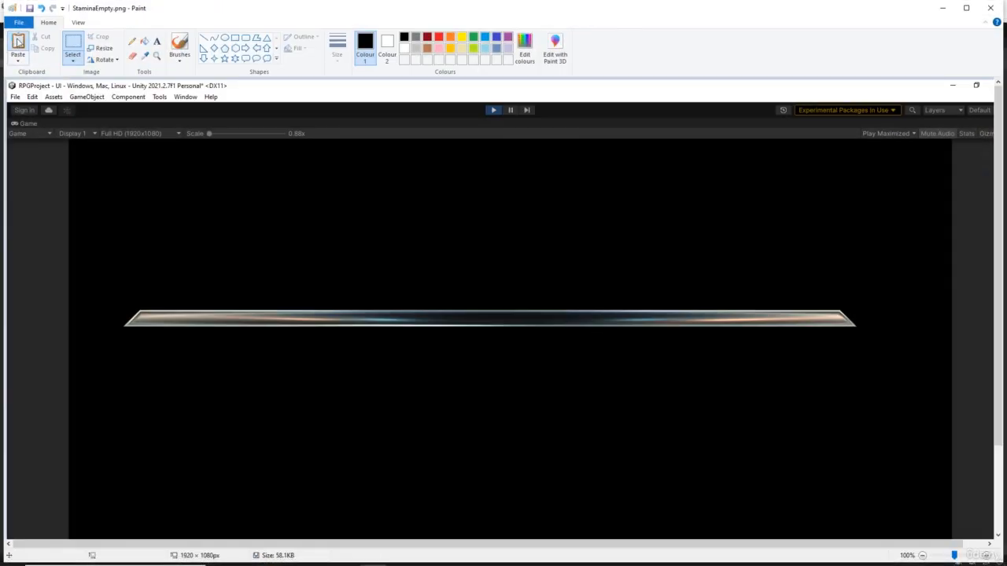
# Step: In Paint, paste the mana bar screenshot, save it as ManaFull in PNG format in UI Images, and minimise Paint
pyautogui.click(17, 41)
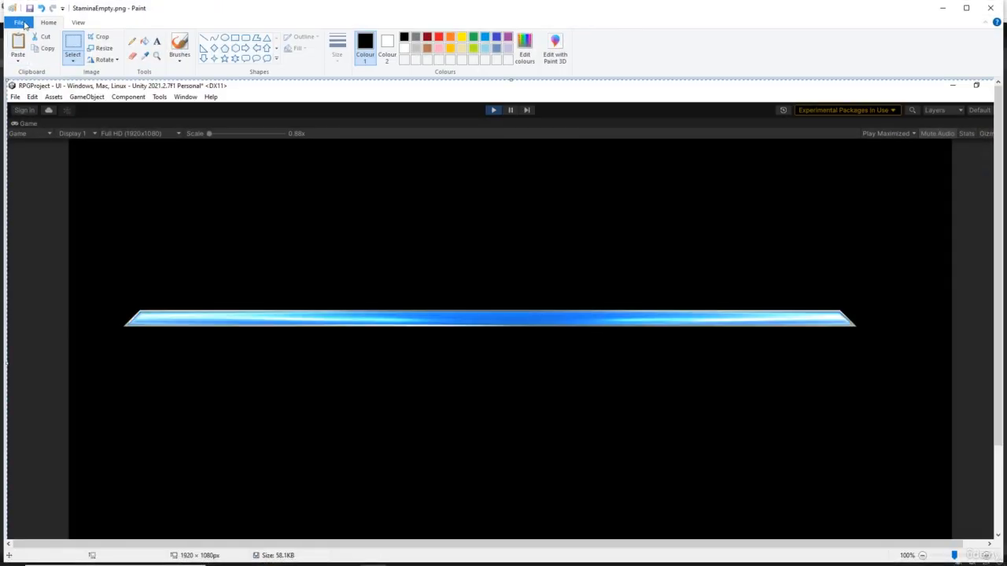
pyautogui.click(19, 22)
pyautogui.moveTo(39, 108)
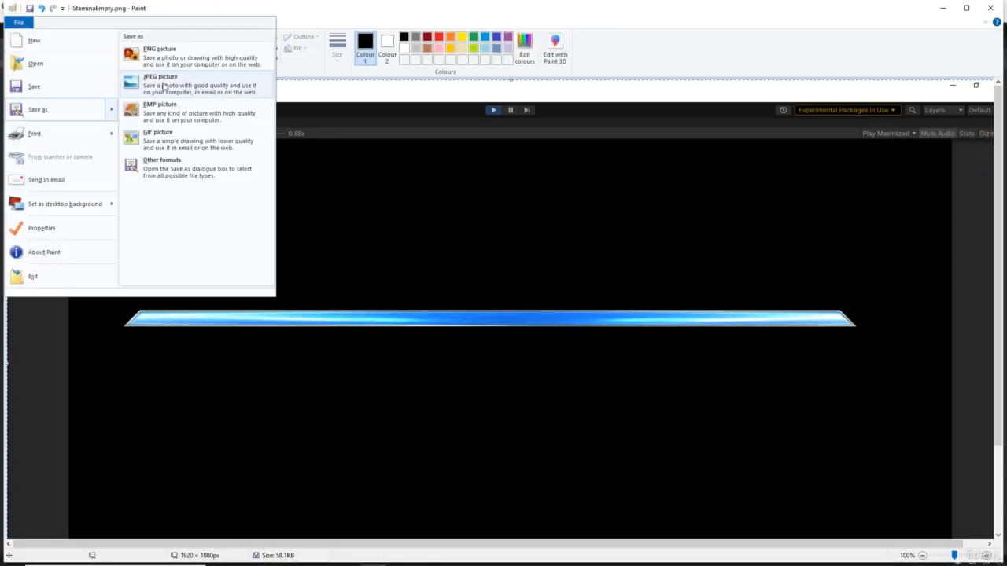
pyautogui.click(161, 51)
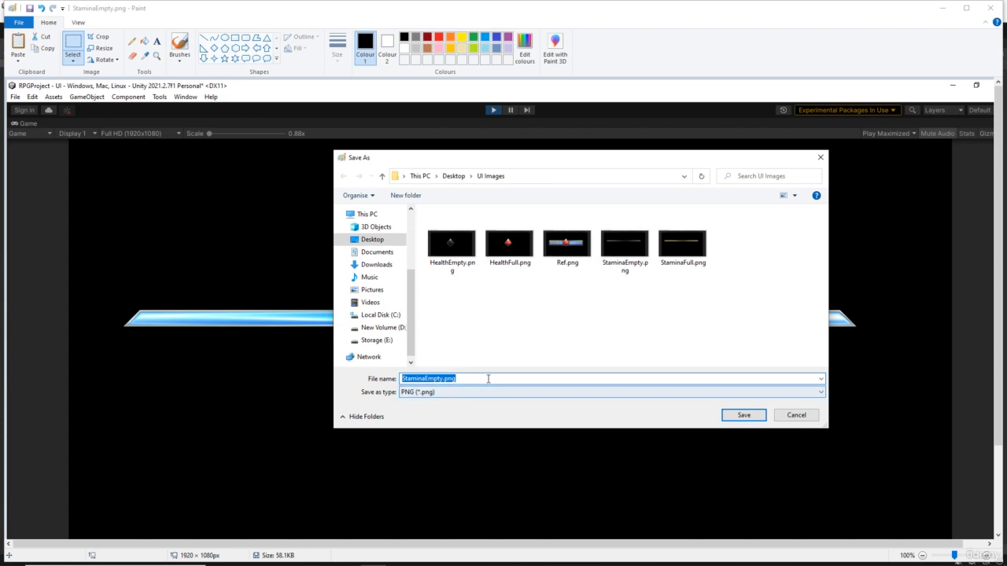
pyautogui.write('ManaFull')
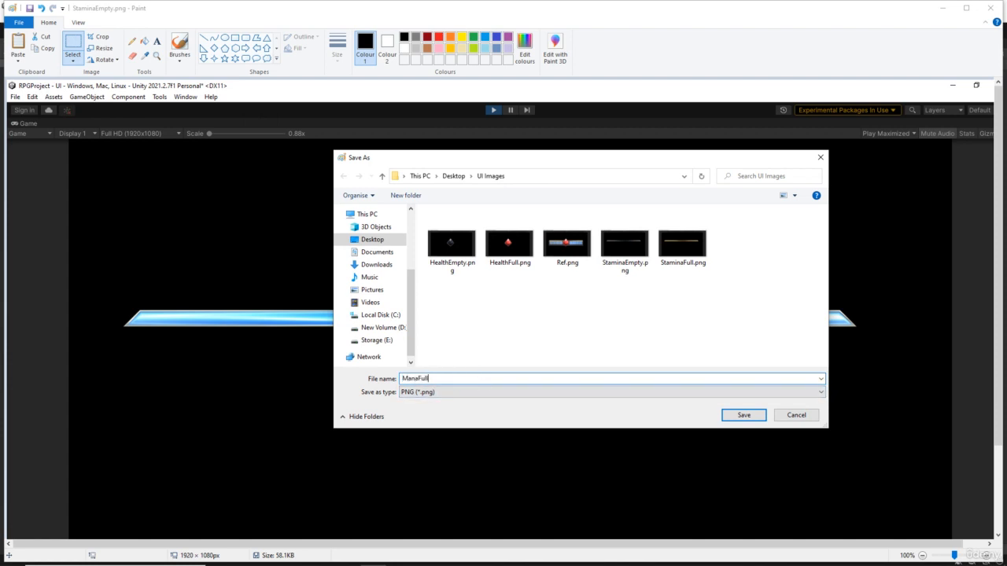
pyautogui.press('Return')
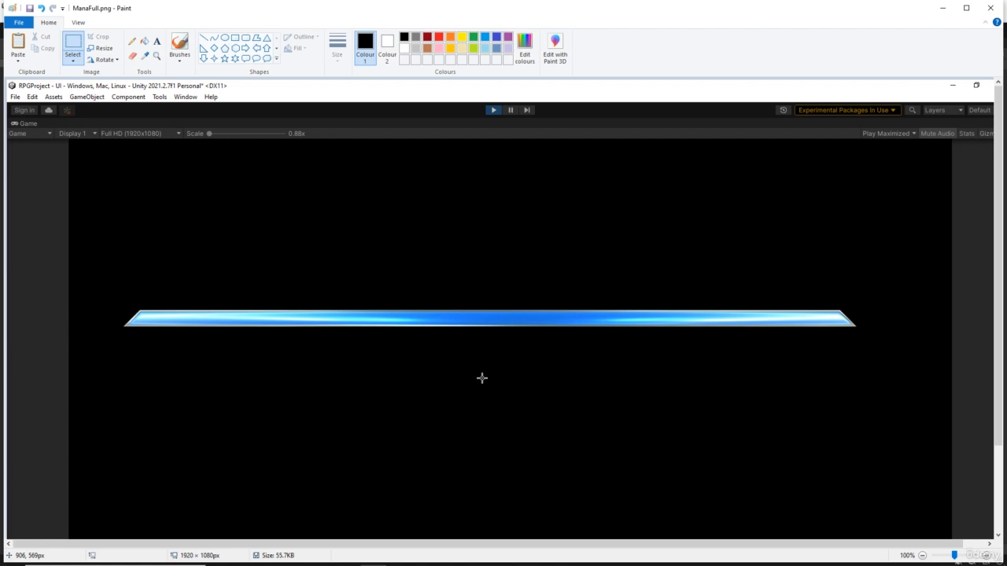
pyautogui.click(942, 8)
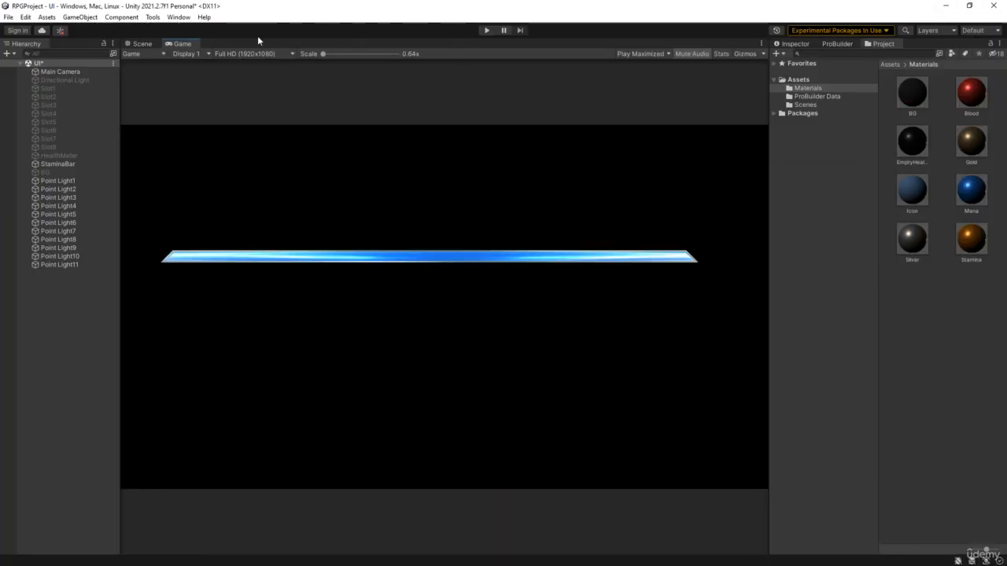
# Step: Deactivate the StaminaBar object in Unity and activate the BG object
pyautogui.click(69, 163)
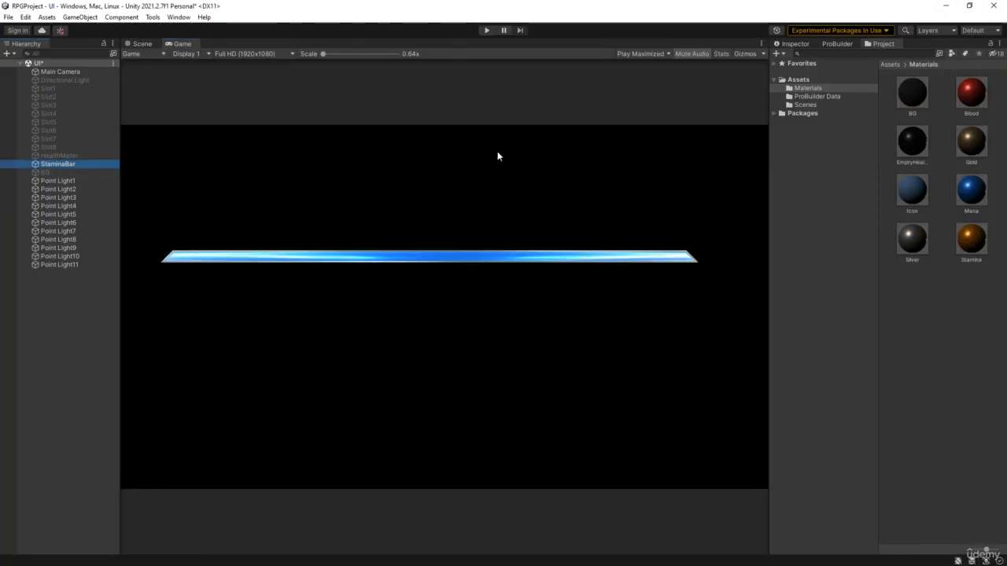
pyautogui.click(803, 44)
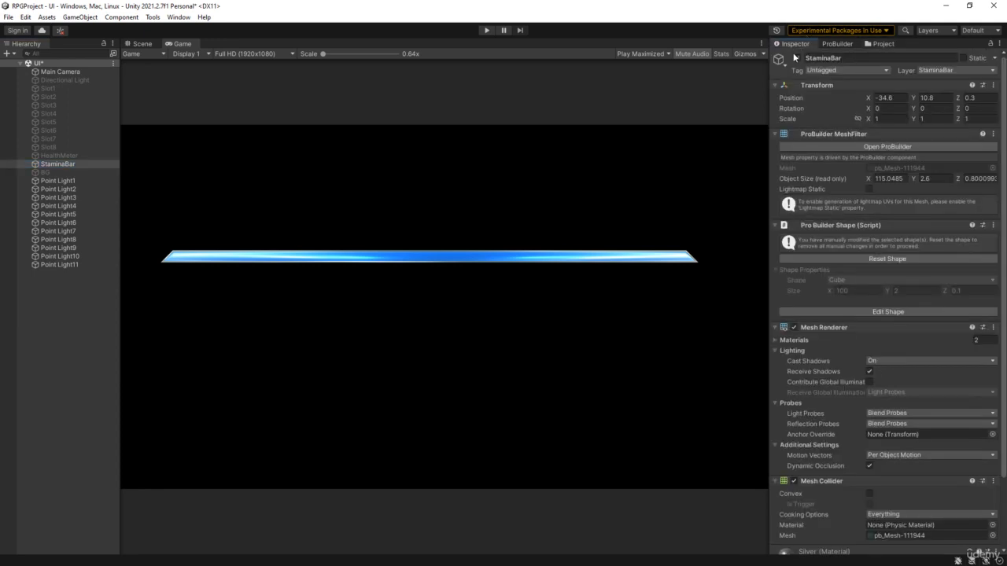
pyautogui.click(796, 59)
pyautogui.click(47, 172)
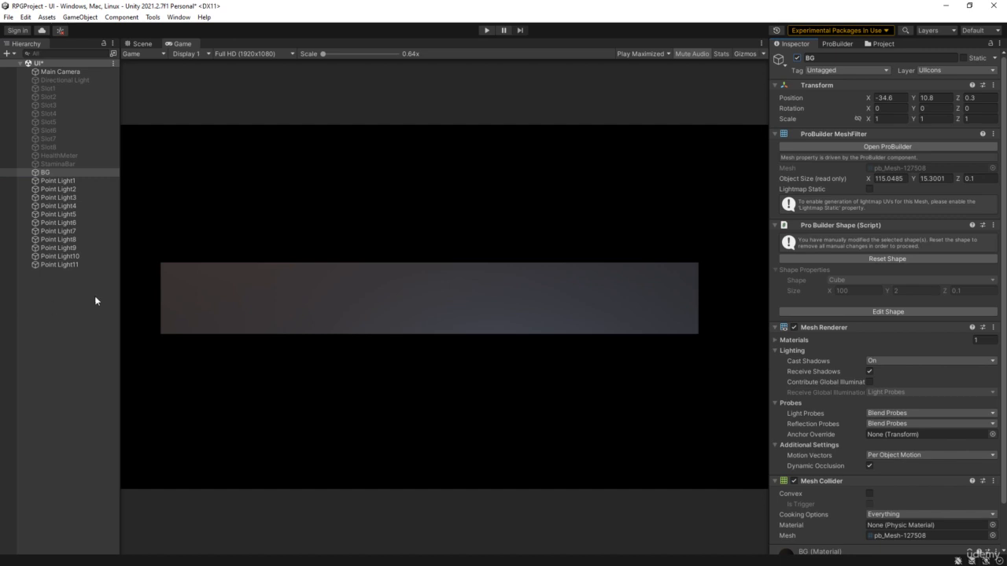
# Step: Deselect everything, run the scene in Play mode to capture a screenshot of the background panel, and stop playback
pyautogui.click(76, 306)
pyautogui.click(488, 31)
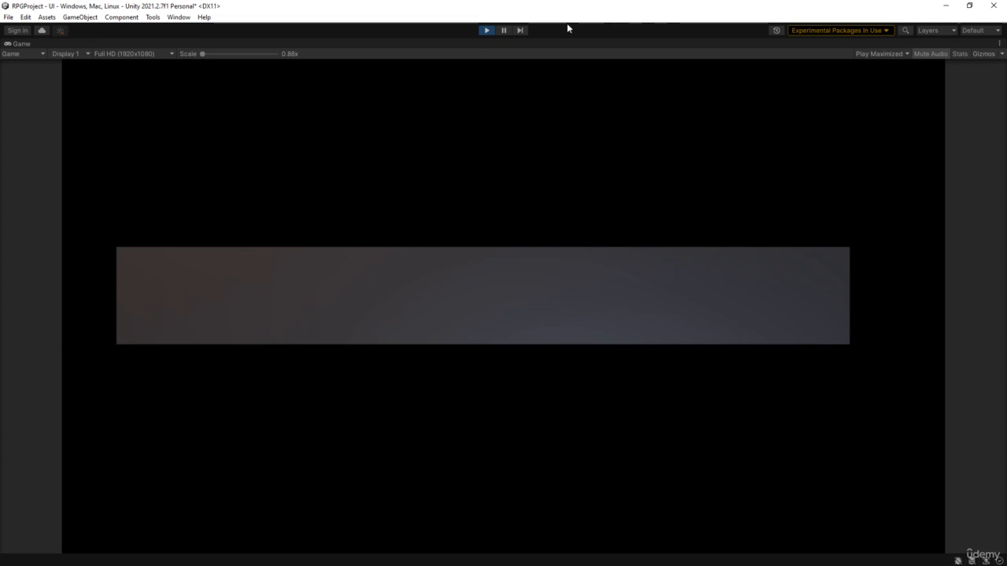
pyautogui.click(487, 30)
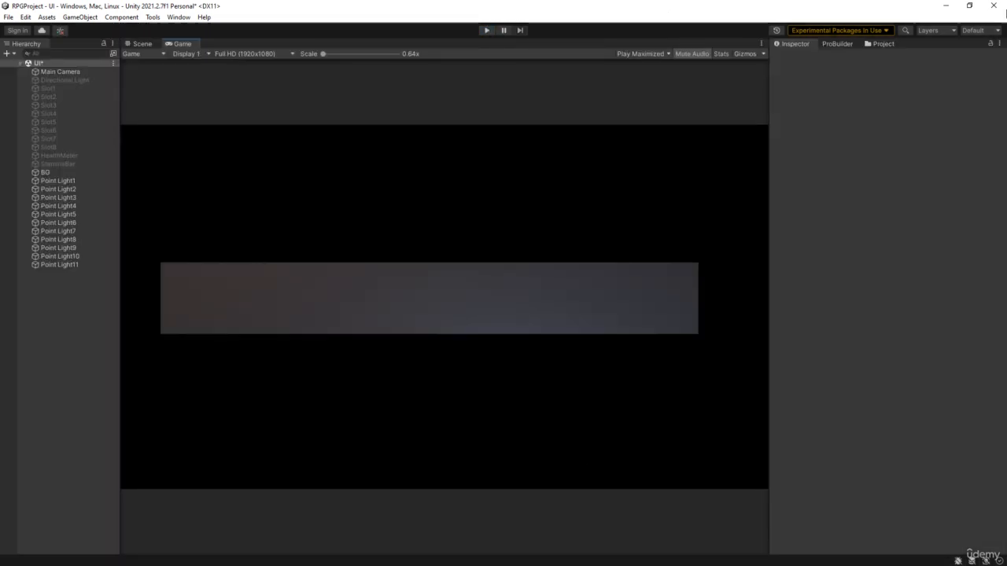
# Step: Switch to Paint, paste the background panel screenshot, save it as BG in PNG format in UI Images, and minimise Paint
pyautogui.click(947, 5)
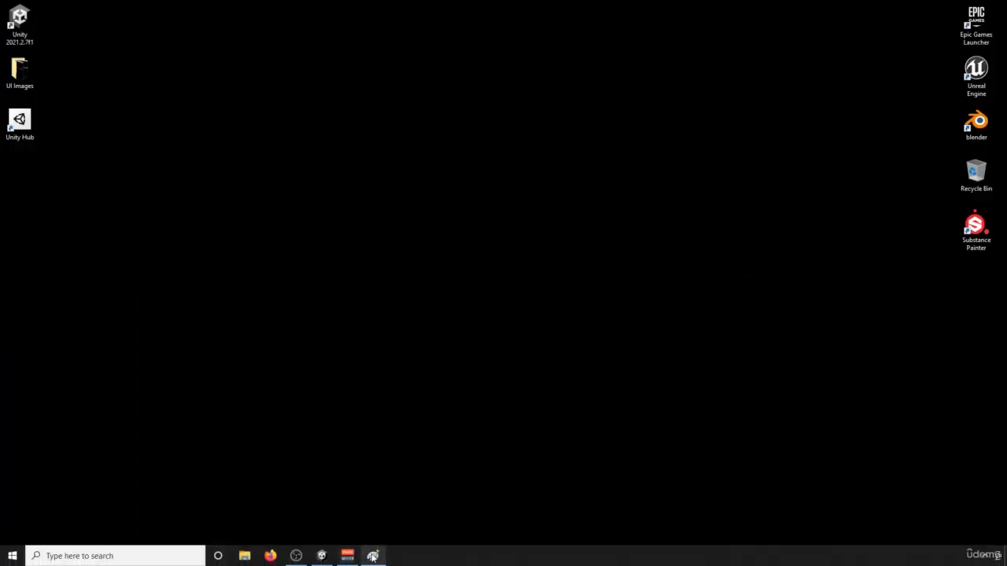
pyautogui.click(373, 556)
pyautogui.click(24, 22)
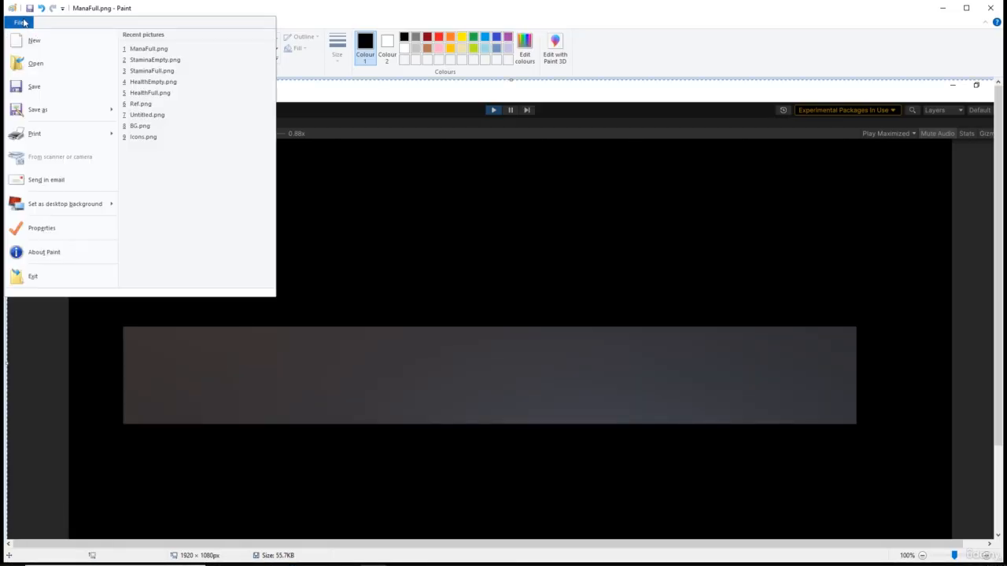
pyautogui.moveTo(50, 114)
pyautogui.click(155, 61)
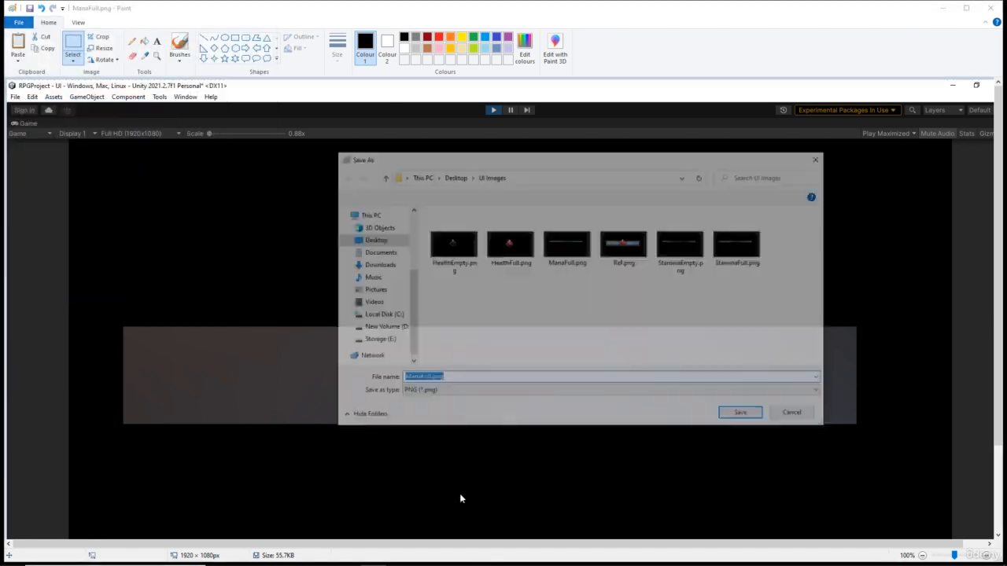
pyautogui.write('BG')
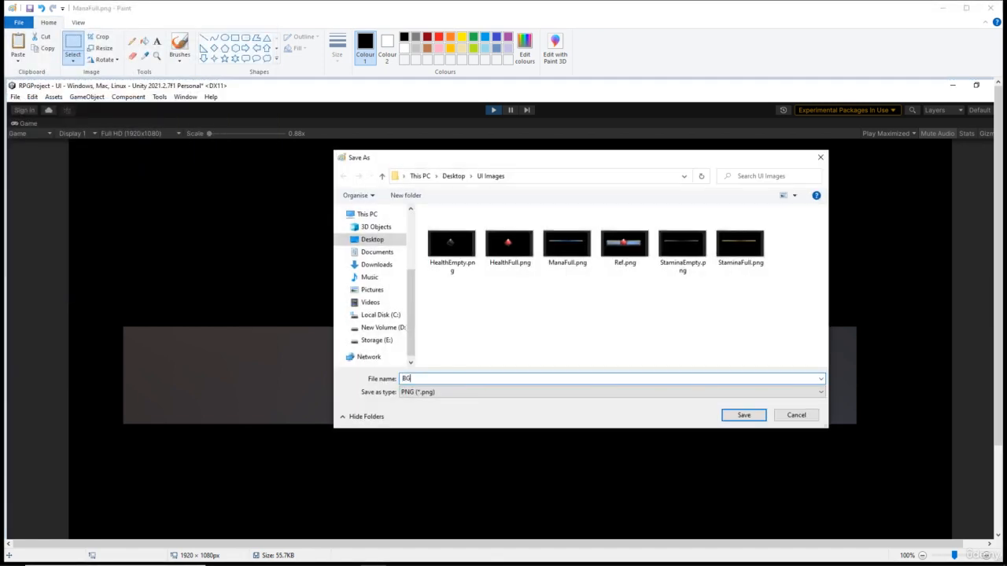
pyautogui.press('Return')
pyautogui.click(943, 8)
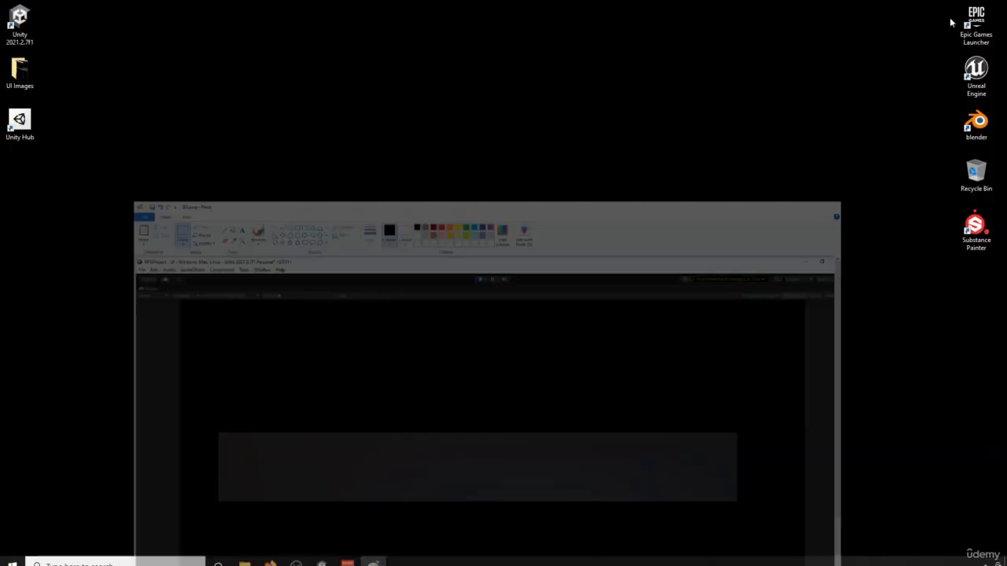
# Step: Return to Unity and deactivate the BG object
pyautogui.click(323, 556)
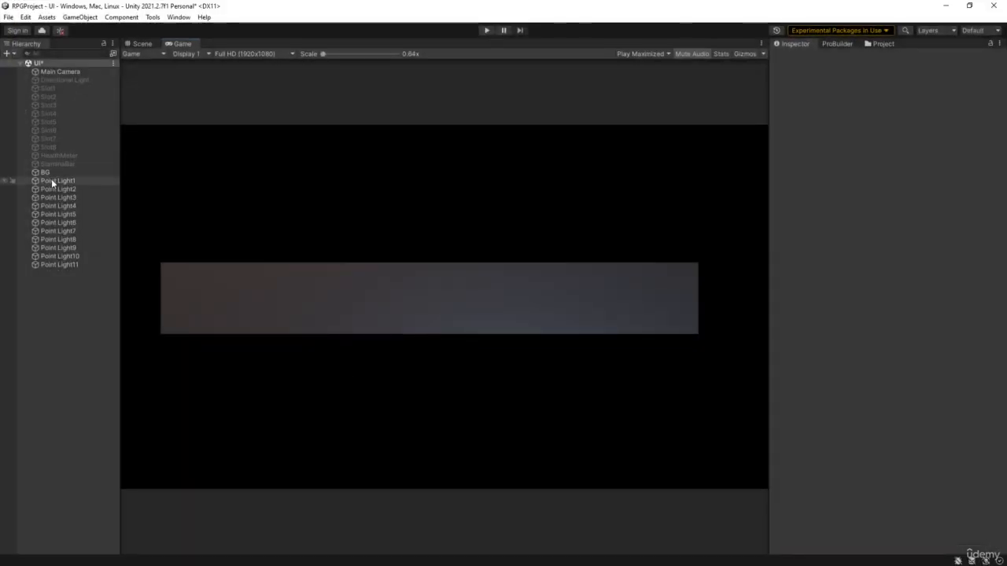
pyautogui.click(63, 173)
pyautogui.click(797, 60)
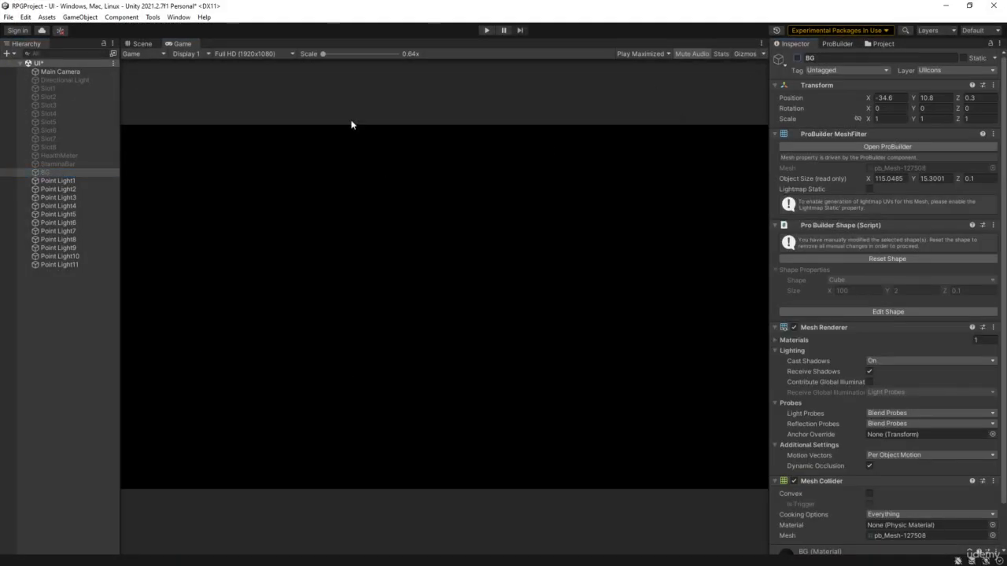
# Step: Activate the Slot1 object and run the scene in Play mode to capture a screenshot of it, ending with playback stopped
pyautogui.click(42, 89)
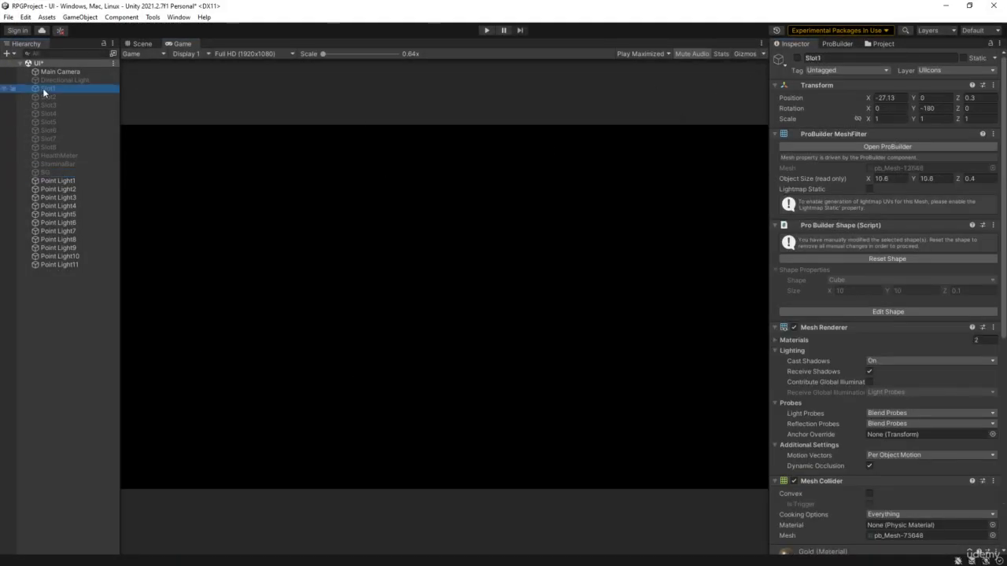
pyautogui.click(797, 58)
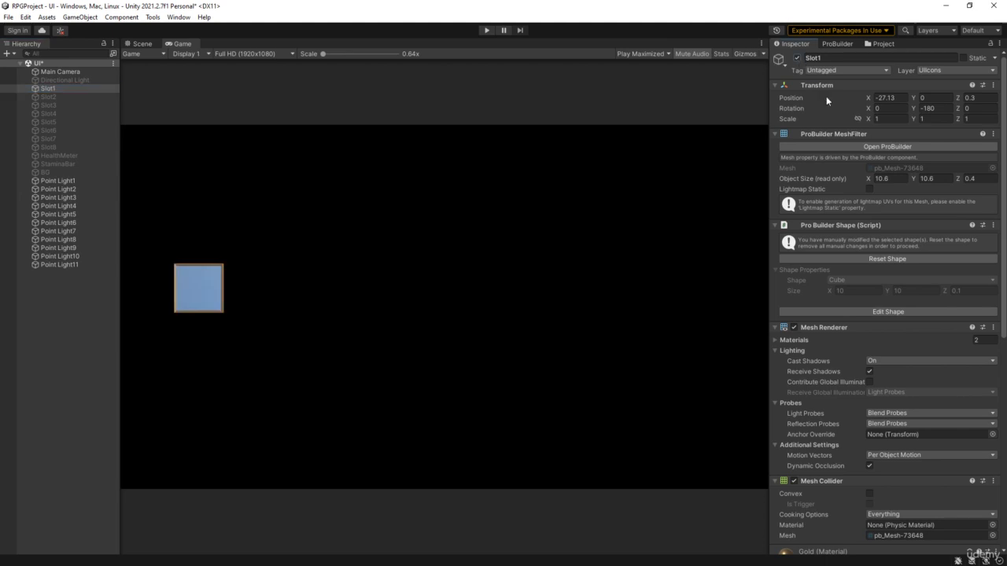
pyautogui.click(490, 31)
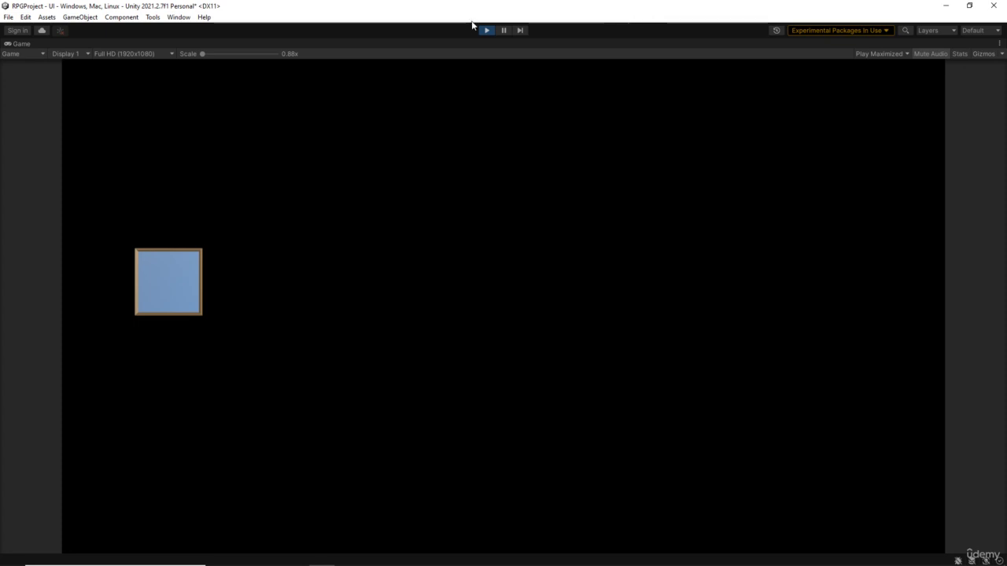
pyautogui.click(486, 31)
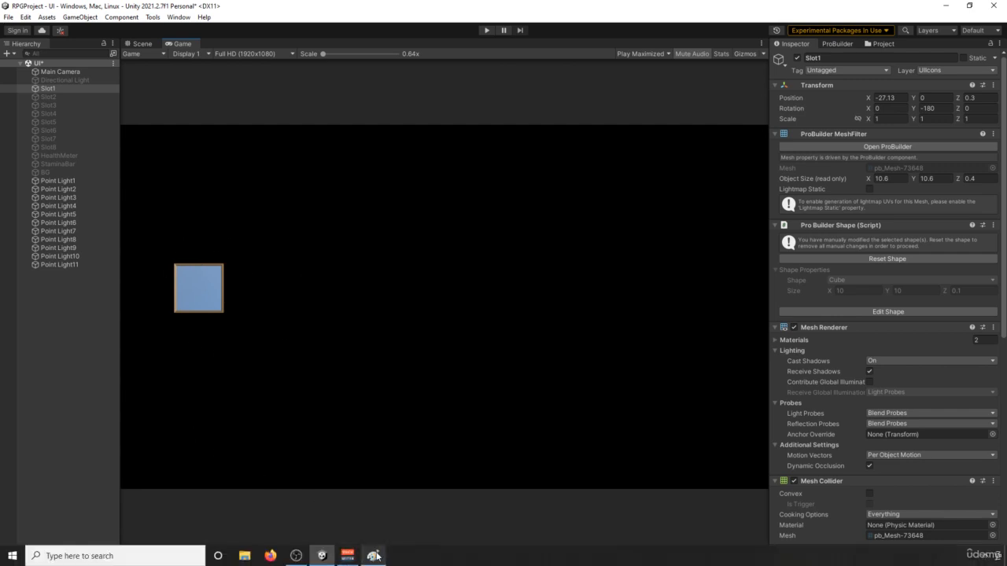
# Step: Switch to Paint, paste the Slot1 screenshot, and try to save it as WeaponIcon in PNG format in UI Images
pyautogui.click(374, 556)
pyautogui.click(17, 43)
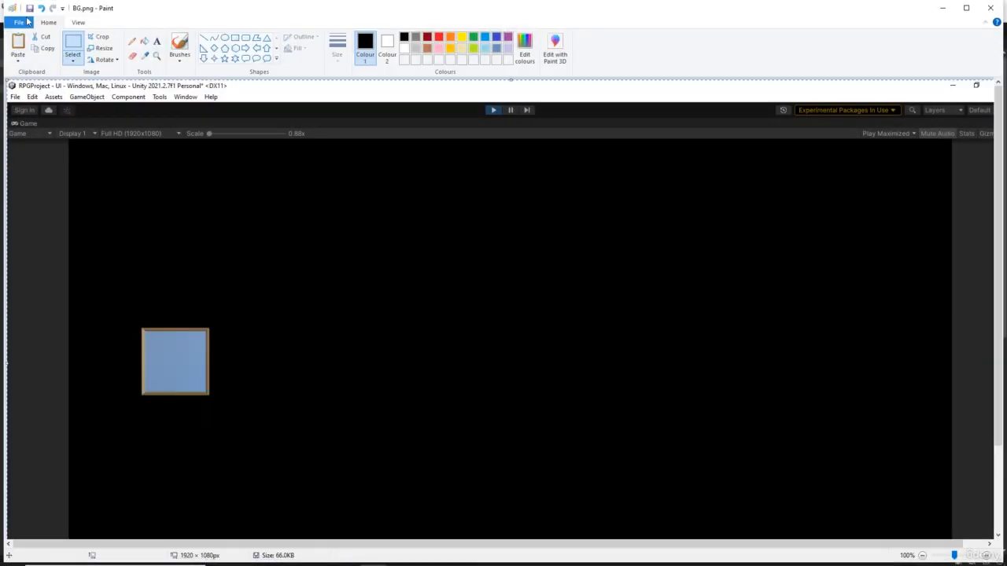
pyautogui.click(18, 22)
pyautogui.click(156, 49)
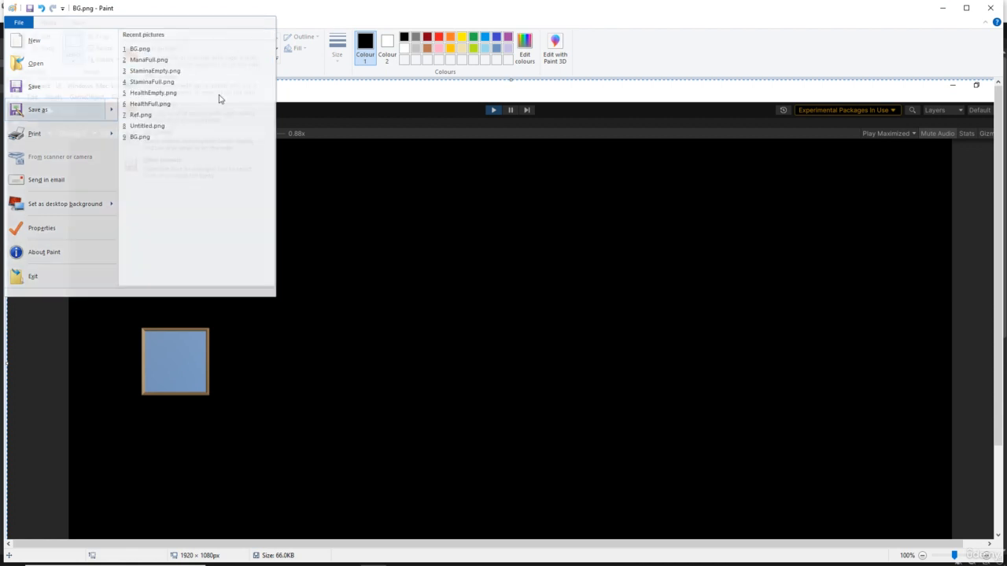
pyautogui.write('Weap')
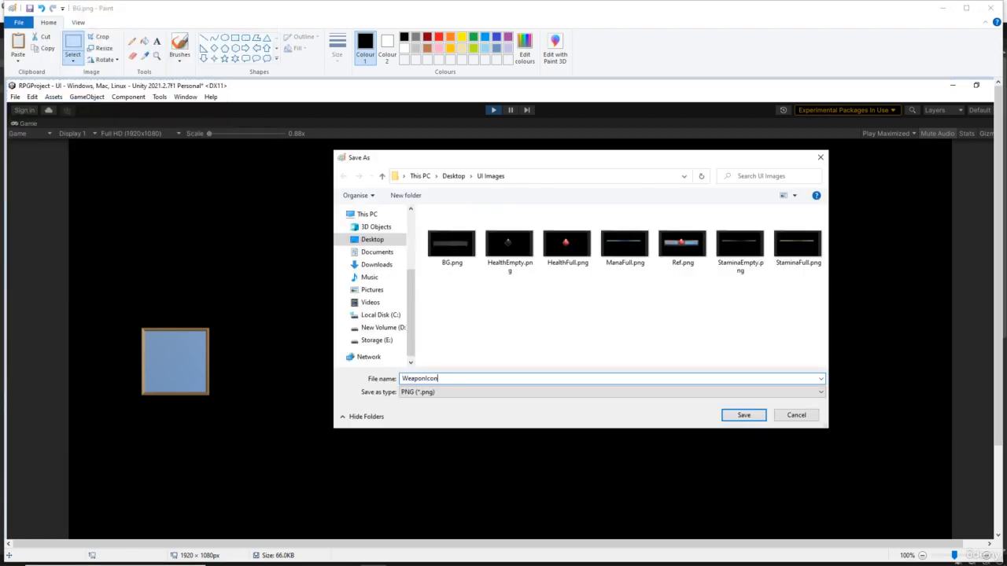
pyautogui.write('onIcon')
pyautogui.press('Return')
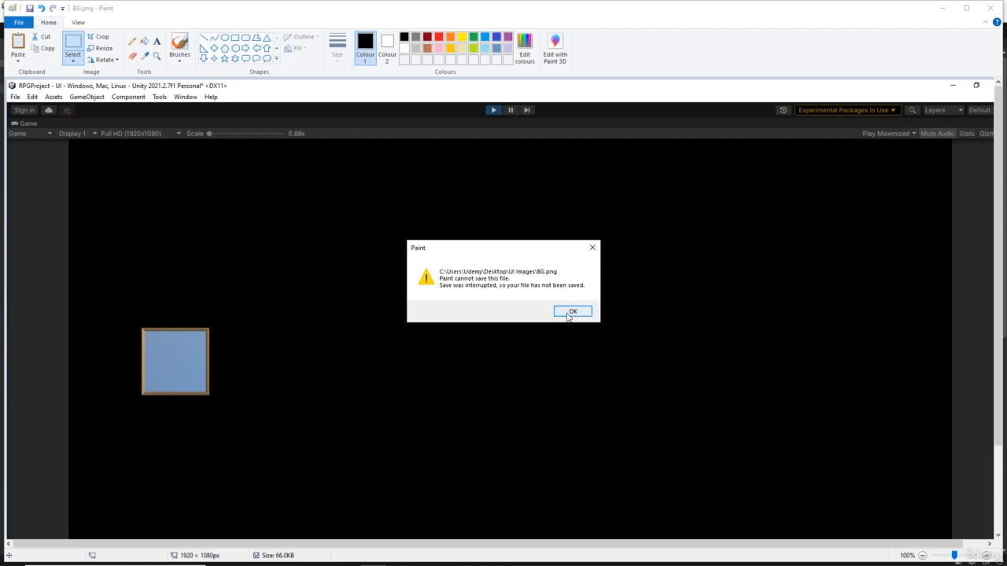
pyautogui.click(572, 311)
# Step: Save the pasted Slot1 screenshot under the name WeaponIcon as a PNG picture in the UI Images folder
pyautogui.click(19, 22)
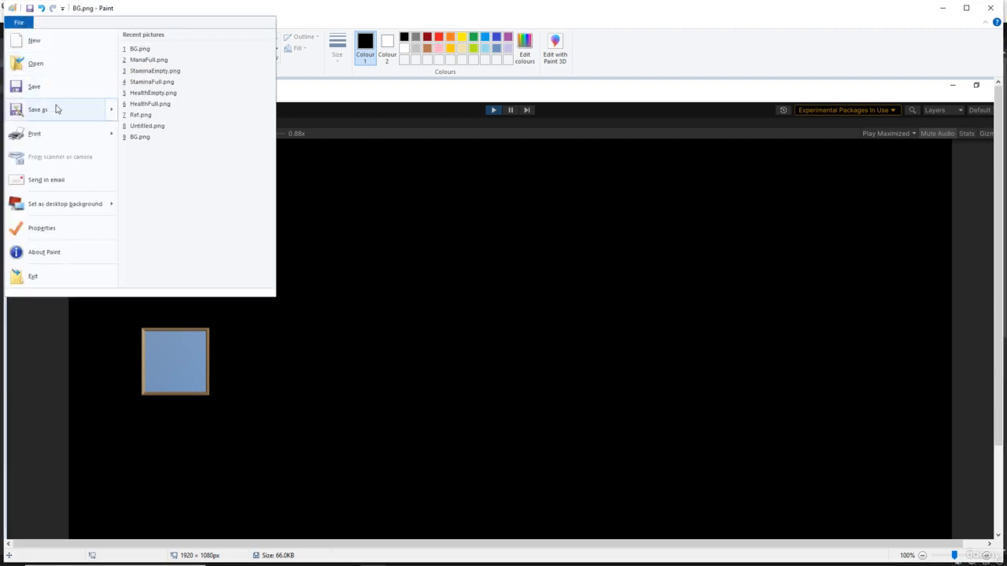
pyautogui.moveTo(55, 110)
pyautogui.click(154, 52)
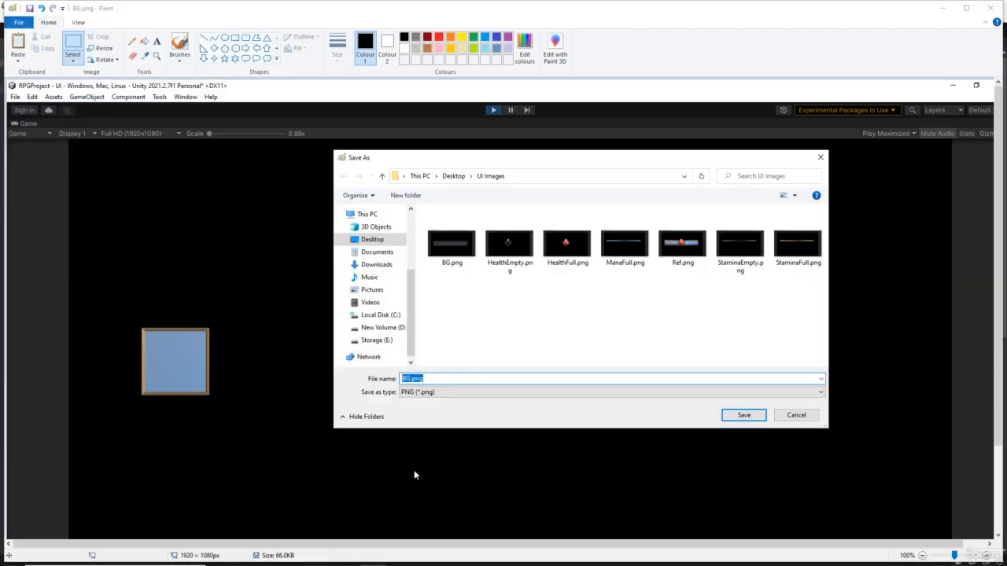
pyautogui.write('WeaponIcon')
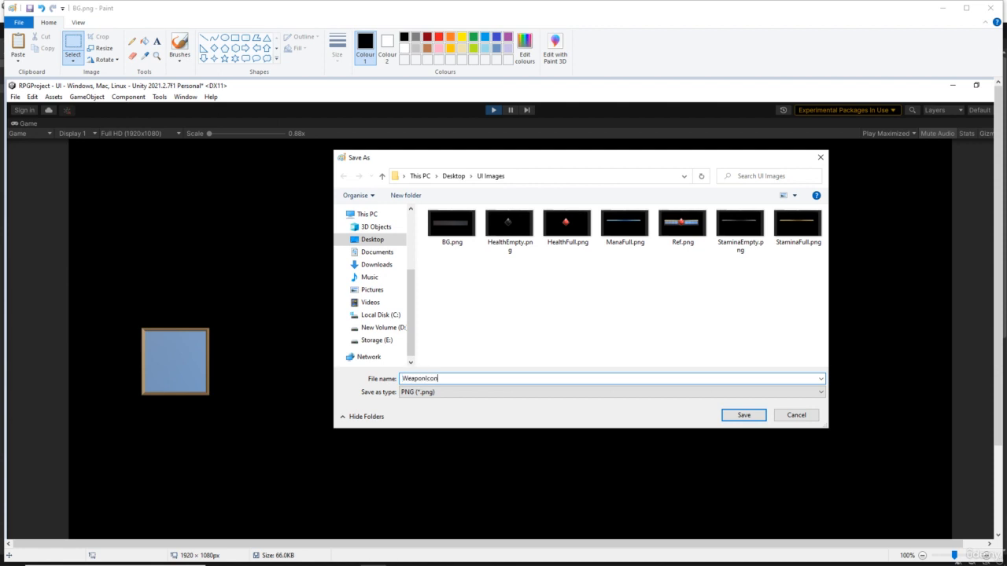
pyautogui.press('Return')
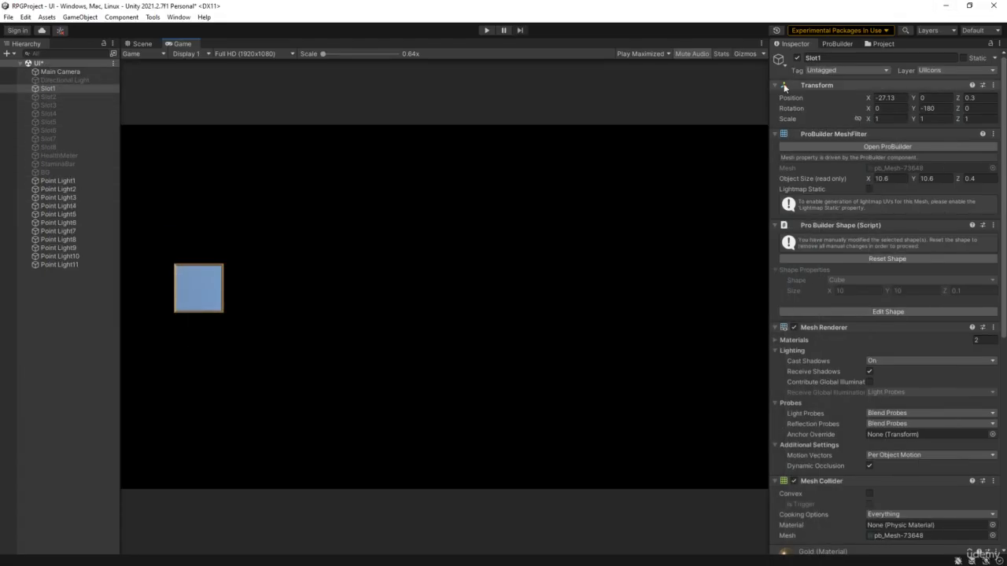
# Step: Return to Unity, deactivate the Slot1 object and activate the Slot8 object
pyautogui.click(799, 58)
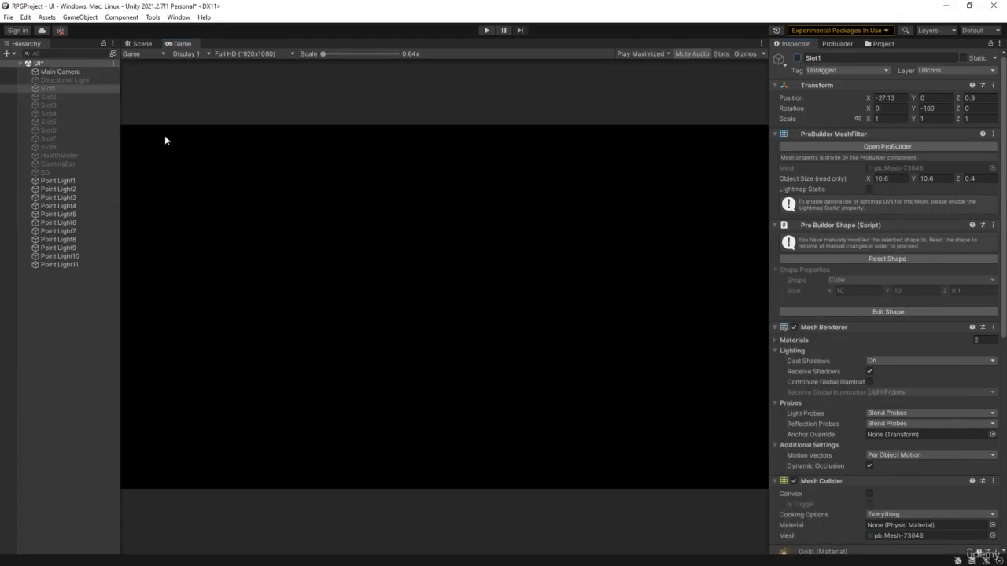
pyautogui.click(48, 147)
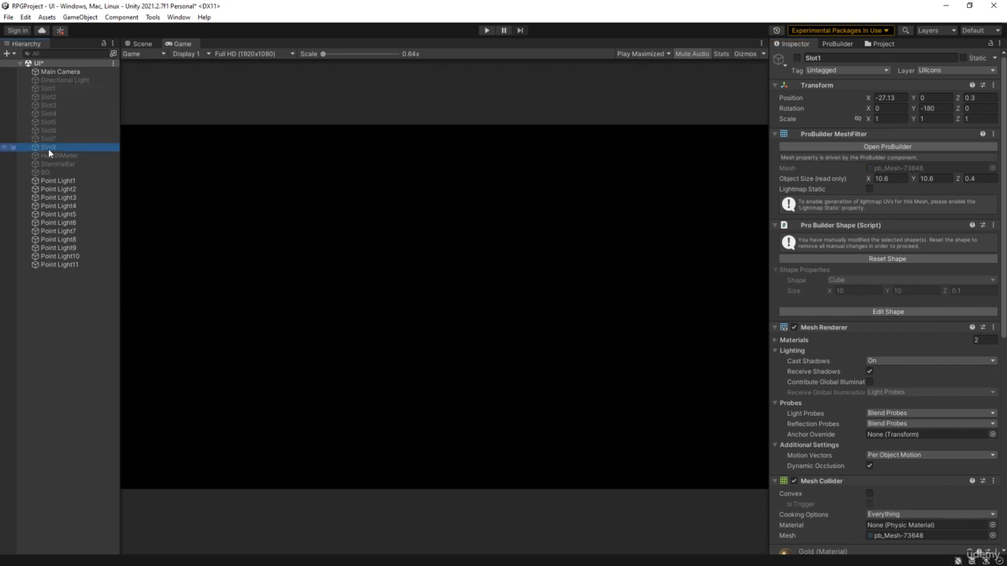
pyautogui.click(797, 58)
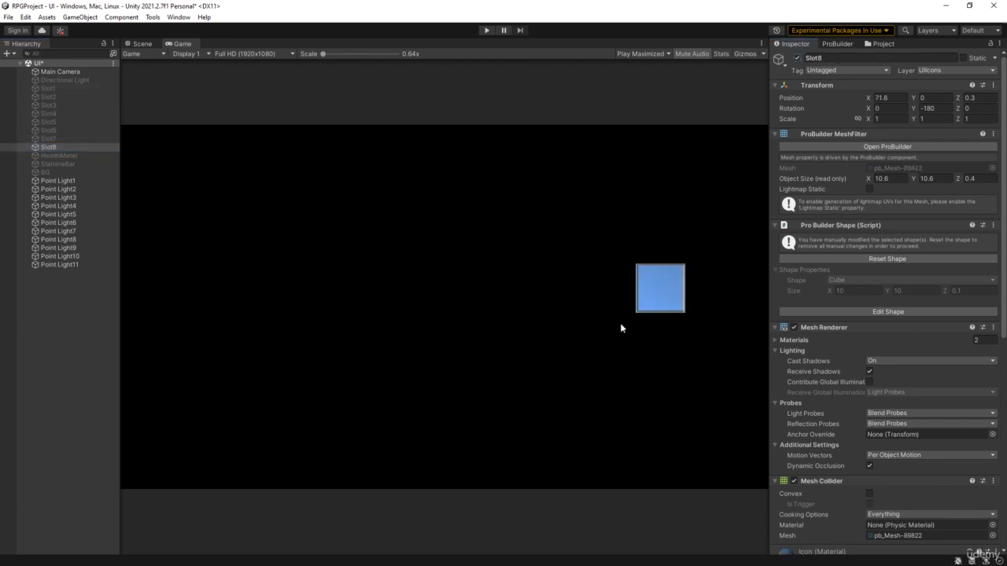
# Step: Run the scene in Play mode to capture a screenshot of Slot8, then stop playback and minimise Unity
pyautogui.click(486, 30)
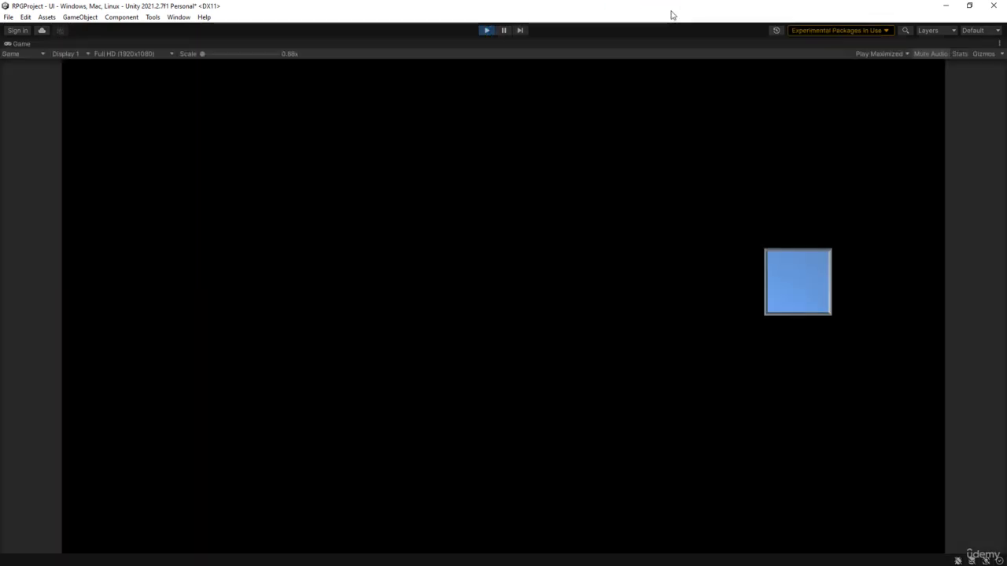
pyautogui.click(487, 30)
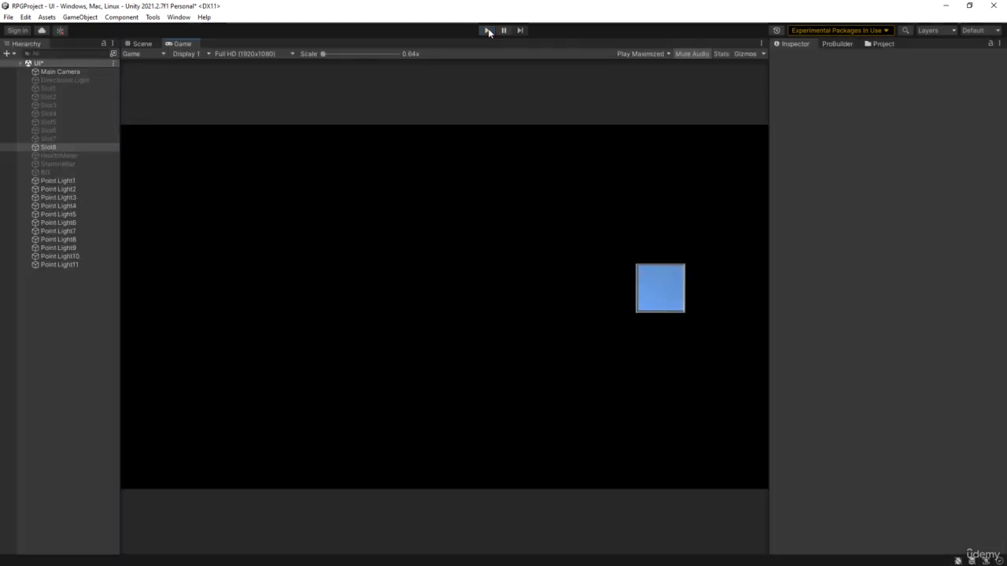
pyautogui.click(934, 5)
# Step: Switch to Paint, paste the Slot8 screenshot, save it as ManaIcon in PNG format in UI Images, and minimise Paint
pyautogui.click(373, 557)
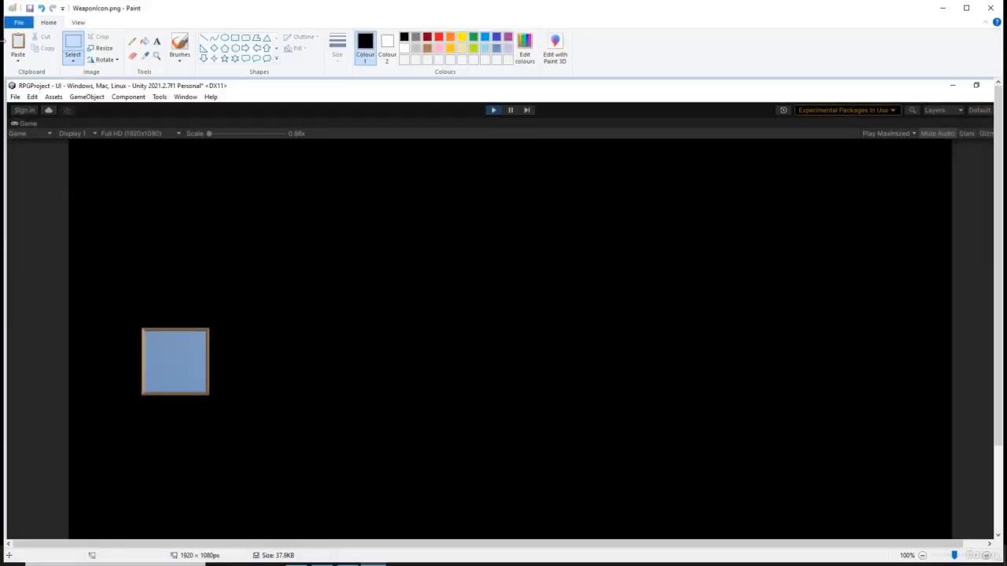
pyautogui.hotkey('ctrl', 'v')
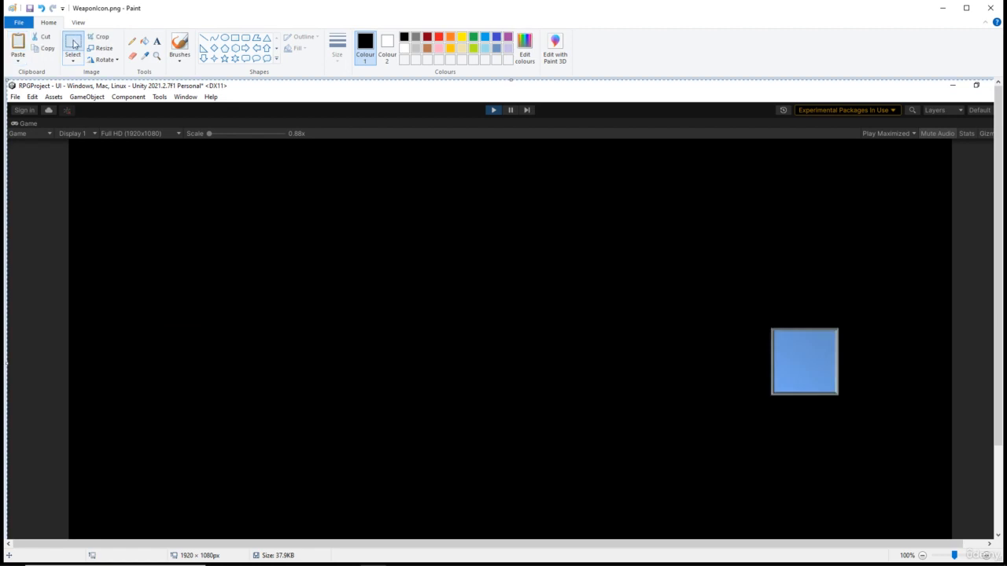
pyautogui.click(19, 22)
pyautogui.moveTo(49, 112)
pyautogui.click(183, 61)
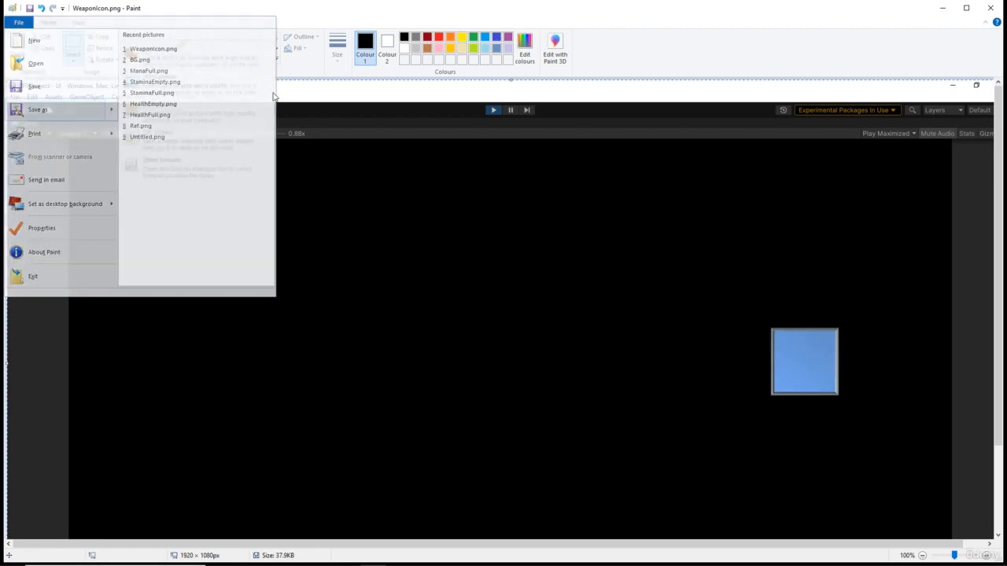
pyautogui.write('M')
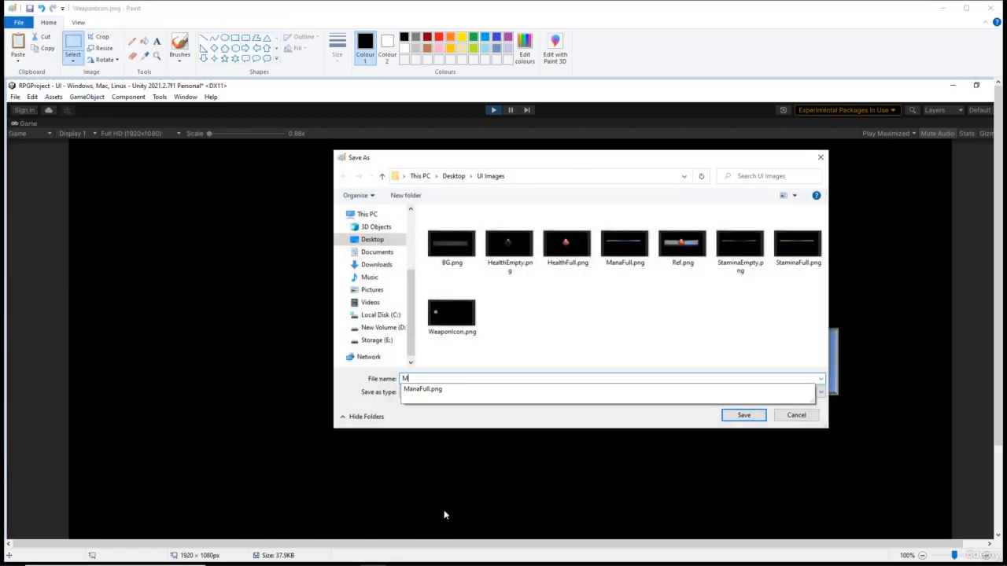
pyautogui.write('anaIc')
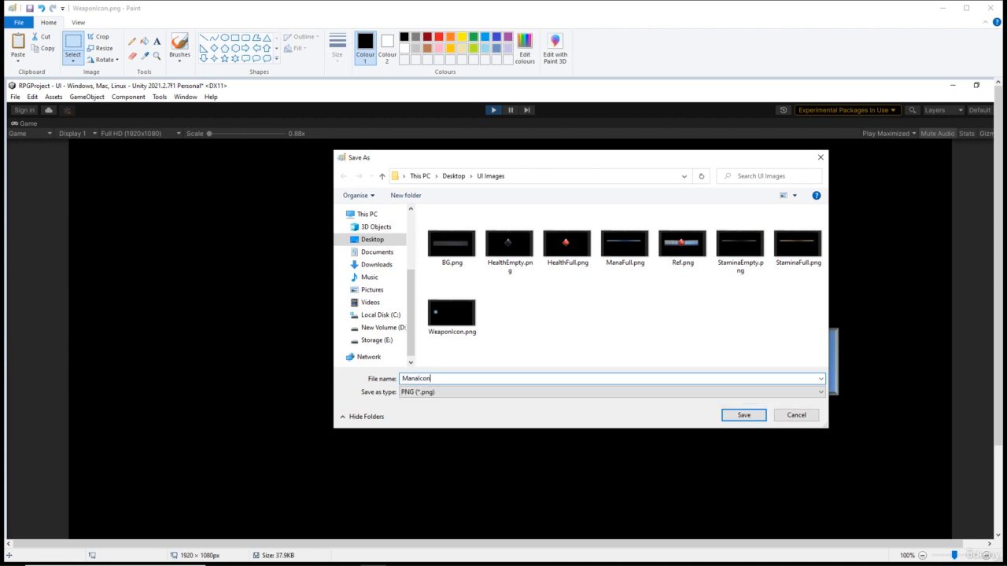
pyautogui.write('on')
pyautogui.press('Return')
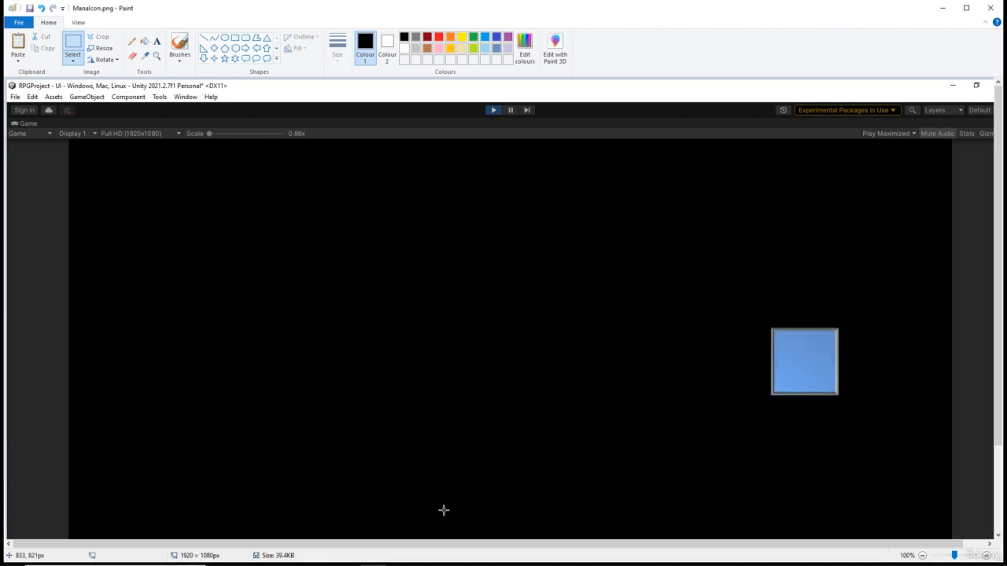
pyautogui.click(942, 10)
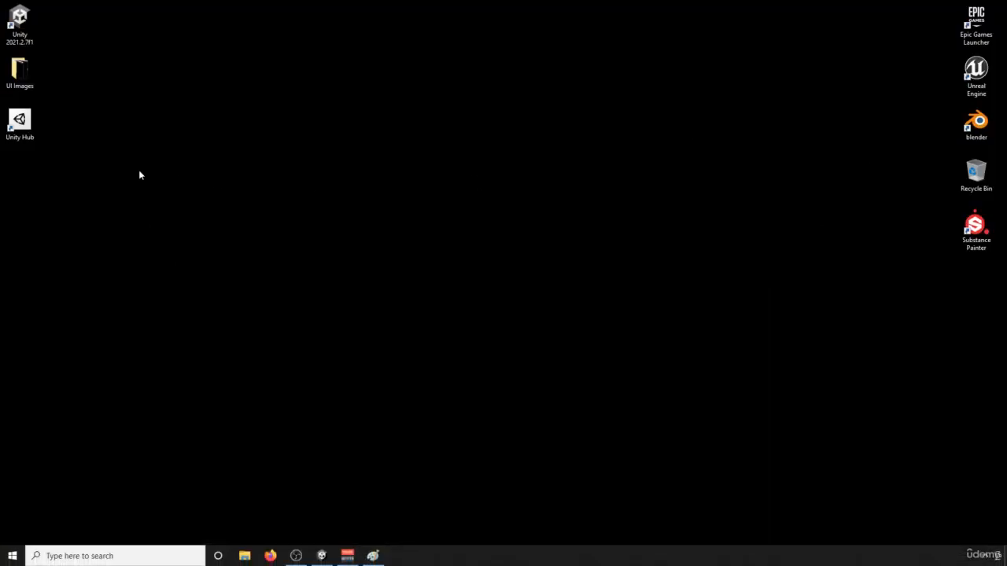
# Step: Return to Unity, activate Slot1 through Slot8 together, and run the scene in Play mode briefly to capture a screenshot of all slots
pyautogui.click(322, 555)
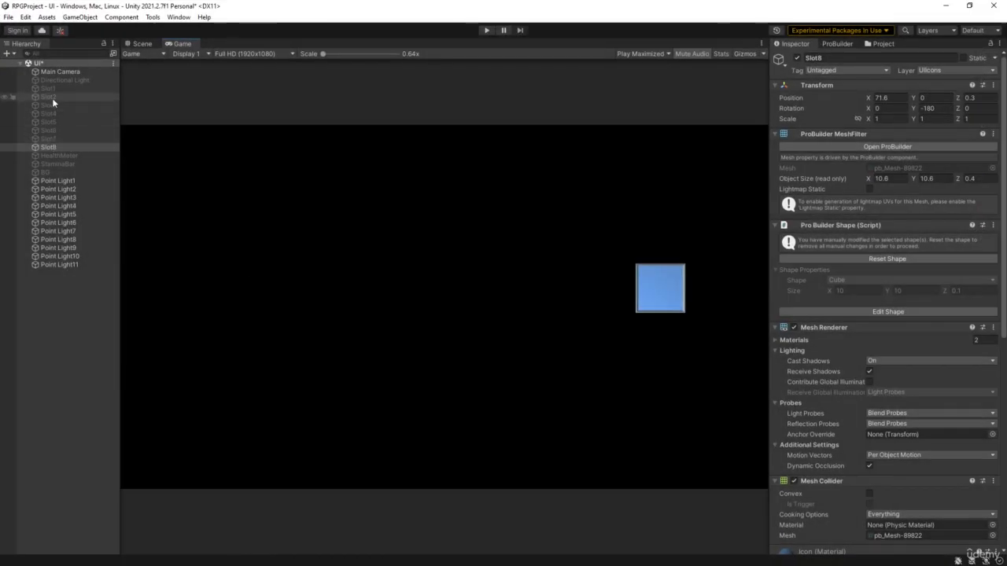
pyautogui.click(53, 89)
pyautogui.keyDown('shift'); pyautogui.click(52, 147); pyautogui.keyUp('shift')
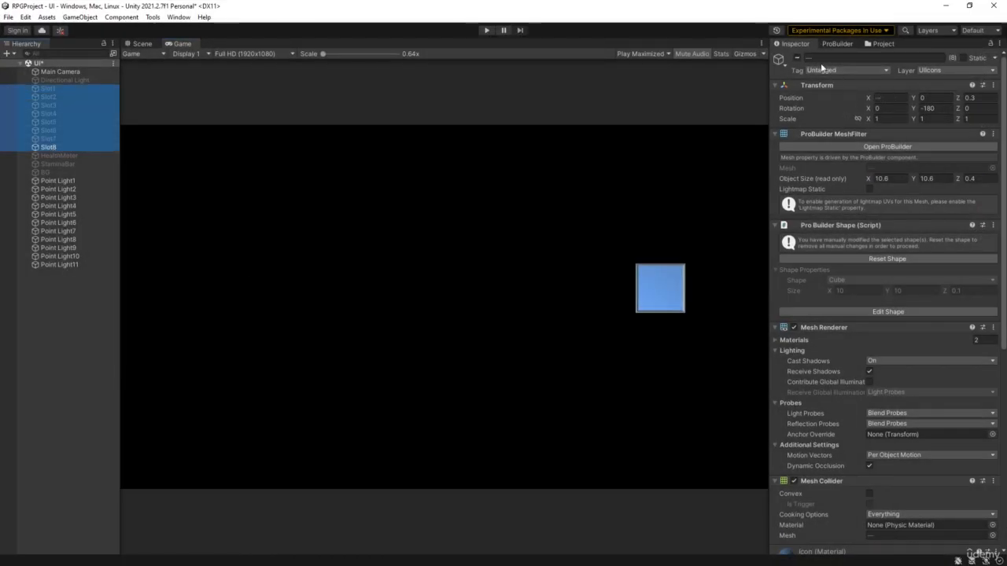
pyautogui.click(798, 58)
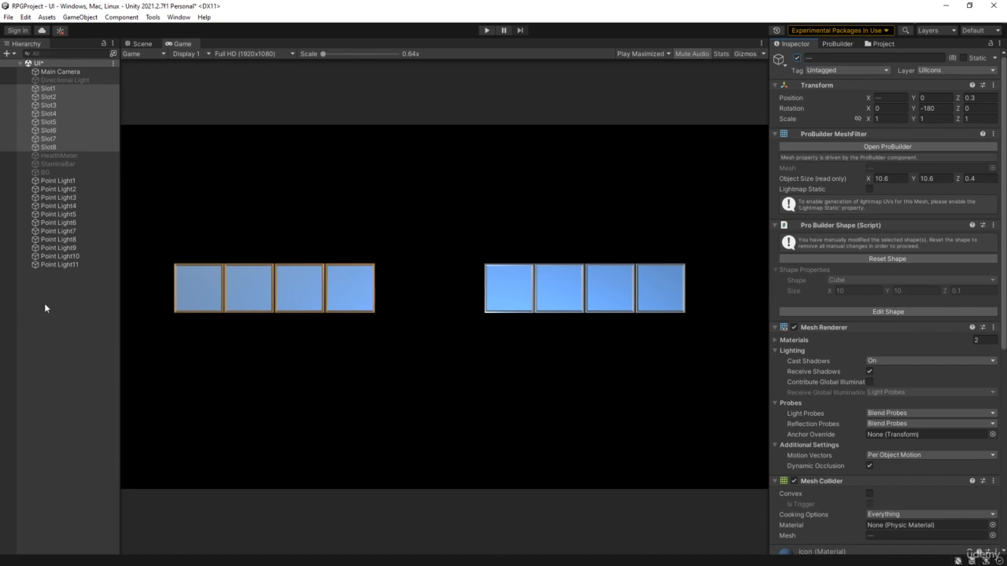
pyautogui.click(486, 30)
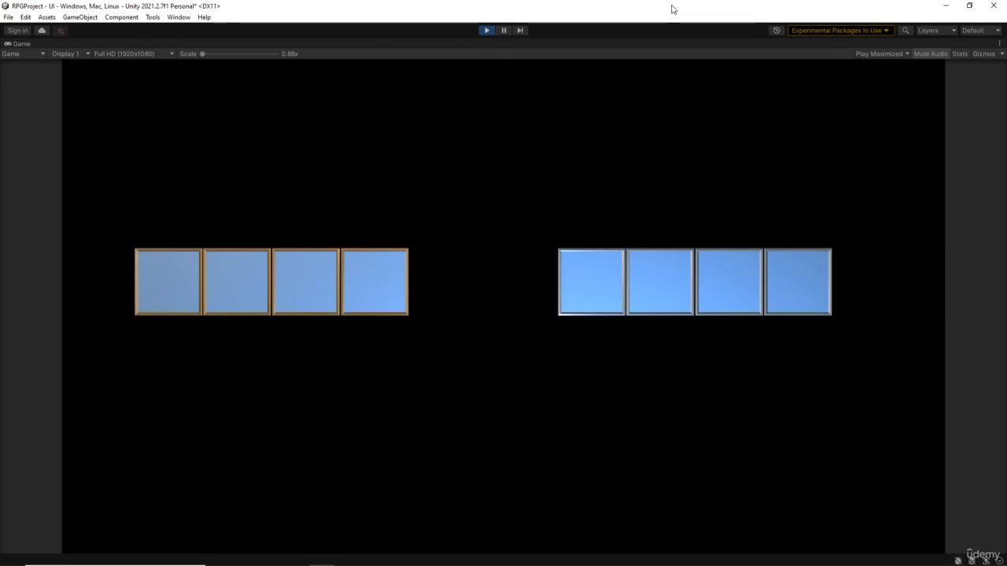
pyautogui.click(486, 30)
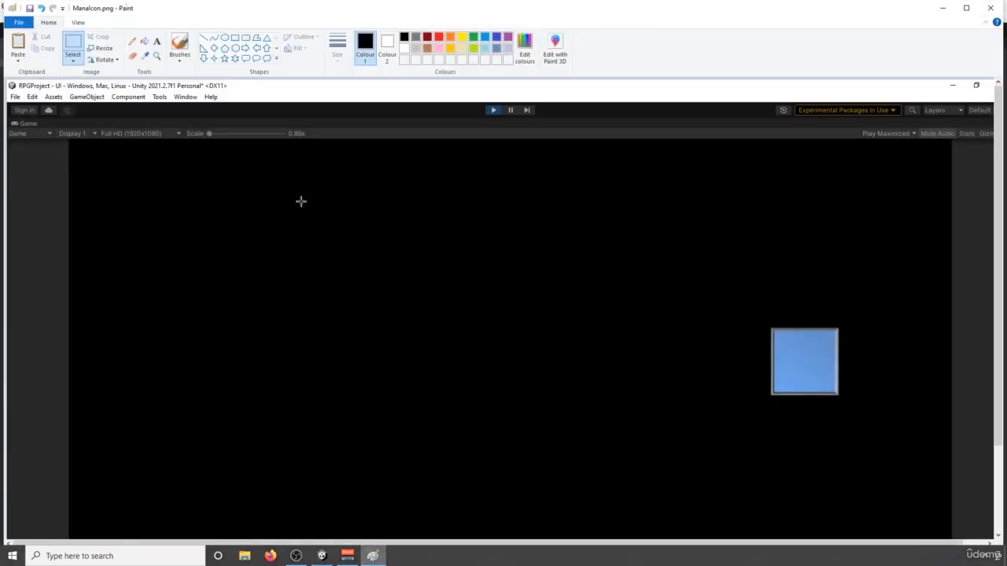
# Step: Paste the screenshot of all eight slots into Paint and try to save it as IconSlots in PNG format
pyautogui.hotkey('ctrl', 'v')
pyautogui.click(19, 22)
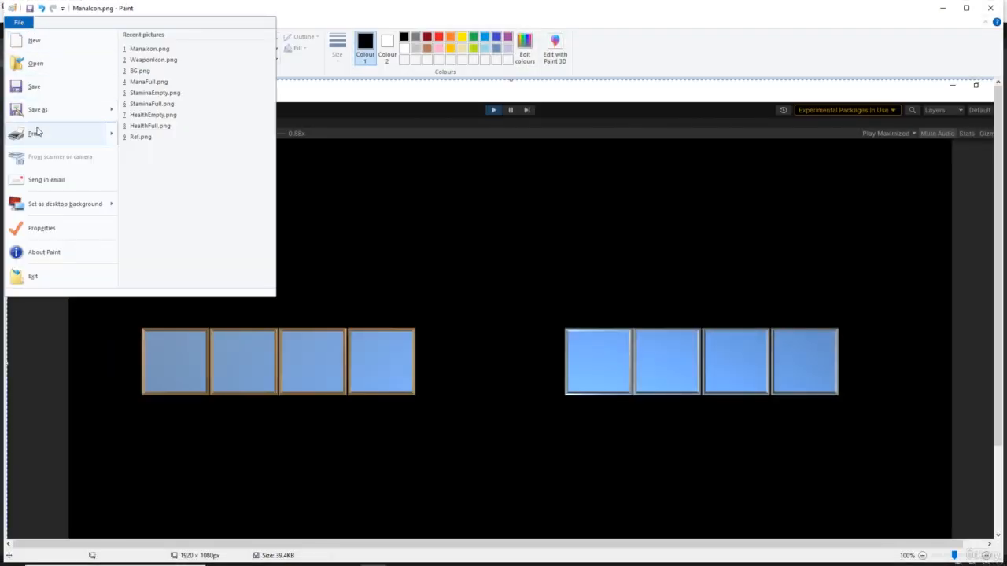
pyautogui.click(60, 109)
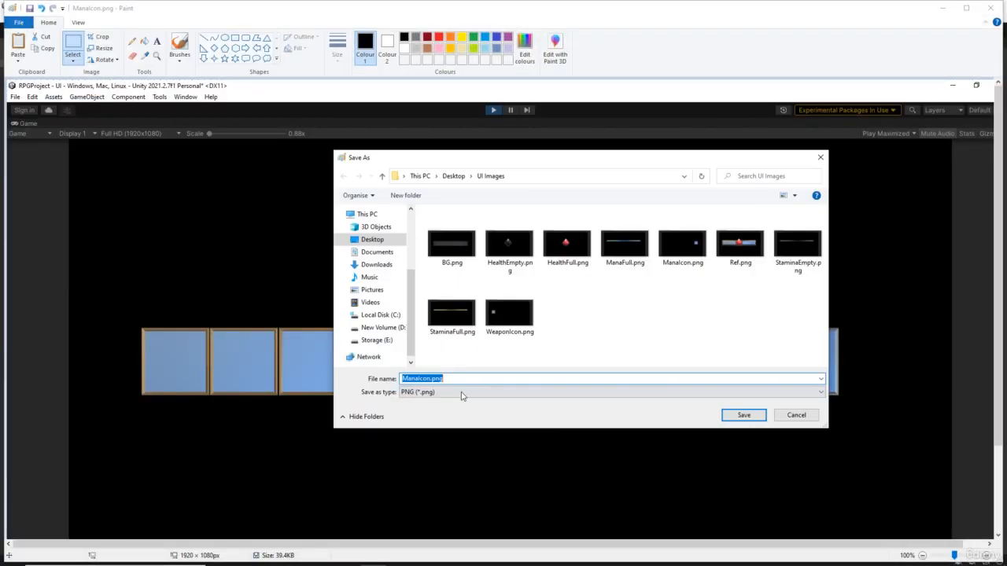
pyautogui.write('IconSlots')
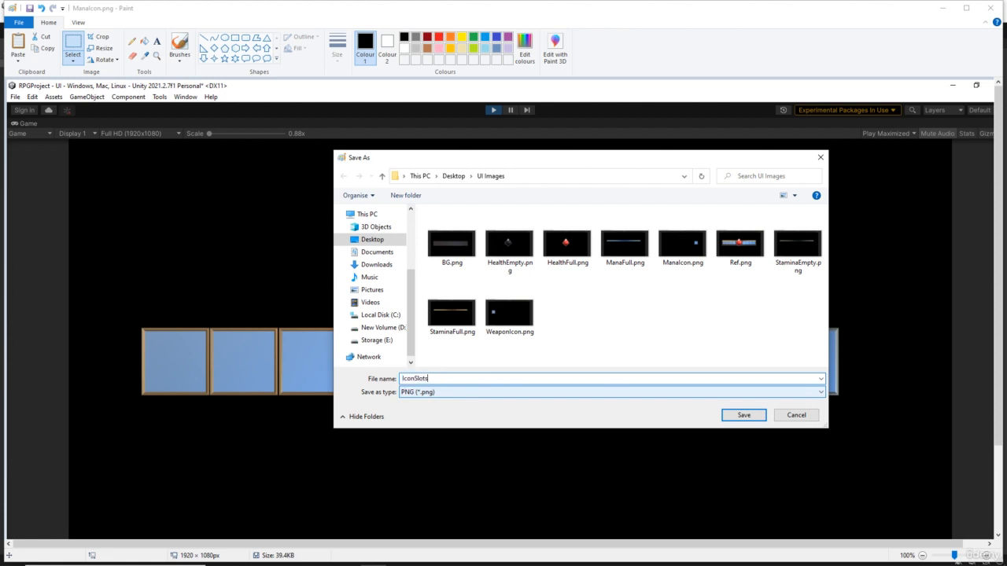
pyautogui.press('Return')
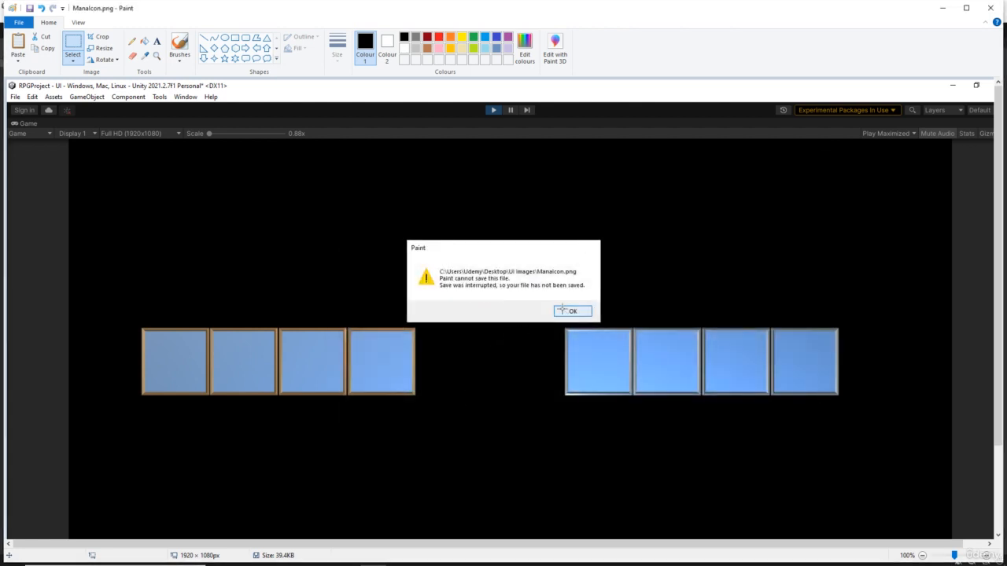
pyautogui.click(564, 311)
# Step: Save the screenshot of all eight slots as IconSlots in PNG format in the UI Images folder and close Paint
pyautogui.click(19, 22)
pyautogui.moveTo(39, 109)
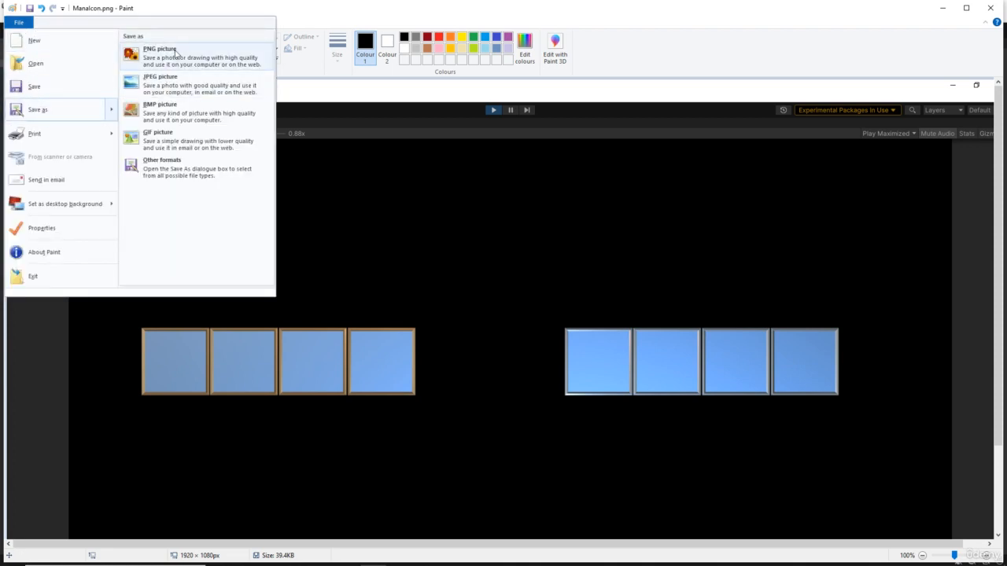
pyautogui.click(159, 49)
pyautogui.write('IconSlots')
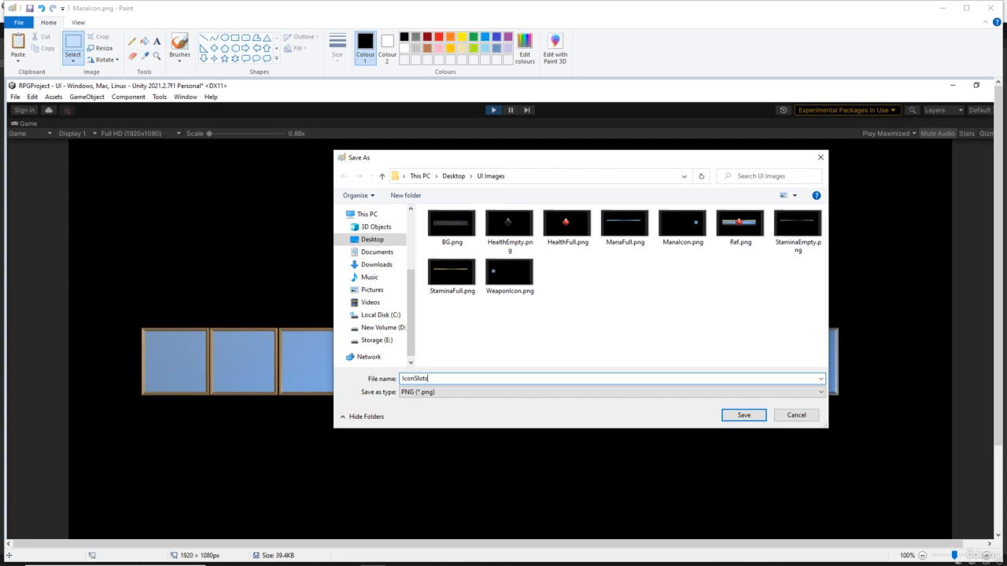
pyautogui.press('Return')
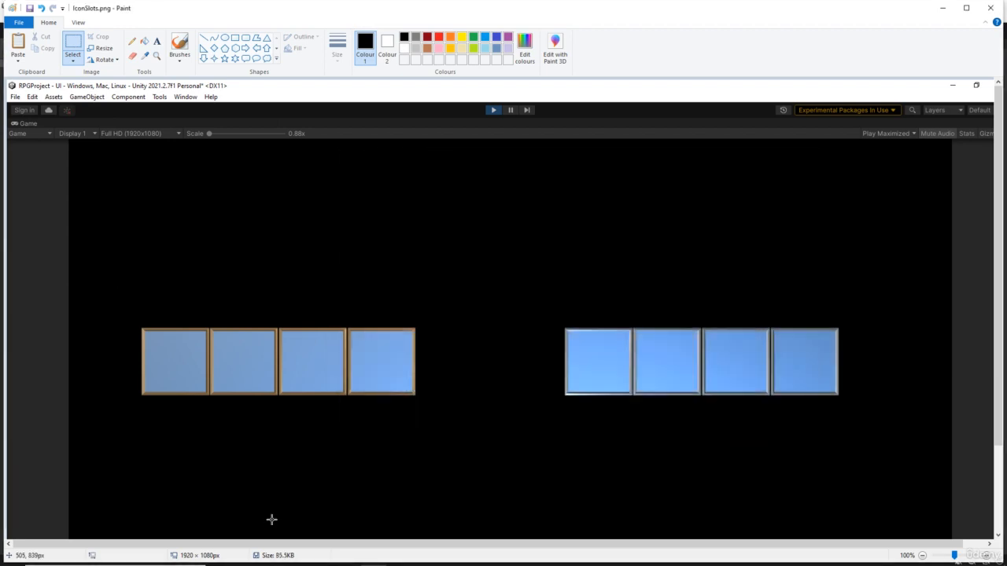
pyautogui.click(990, 9)
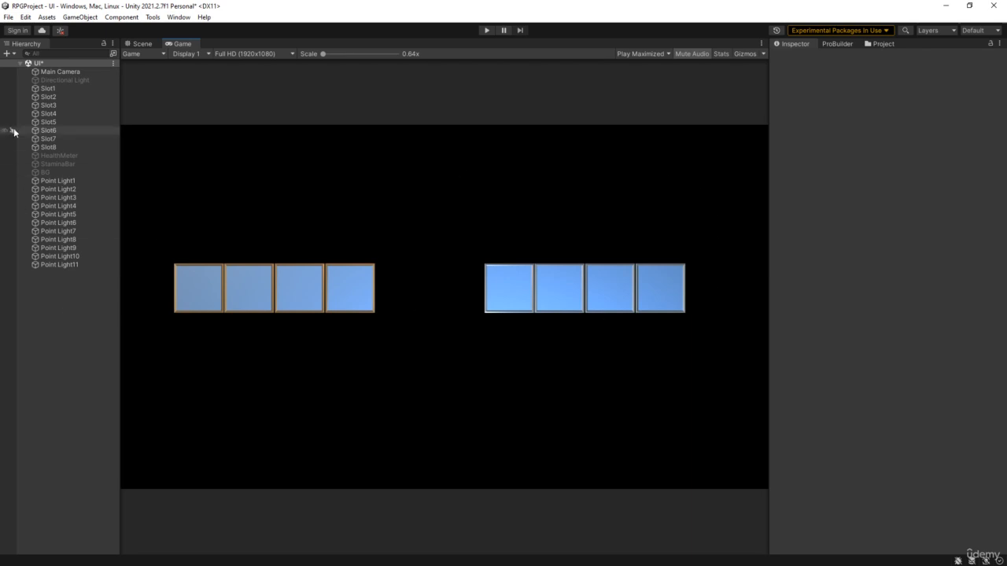
# Step: Reactivate HealthMeter, StaminaBar and BG together in the Unity scene and save the scene
pyautogui.click(52, 155)
pyautogui.keyDown('shift'); pyautogui.click(46, 171); pyautogui.keyUp('shift')
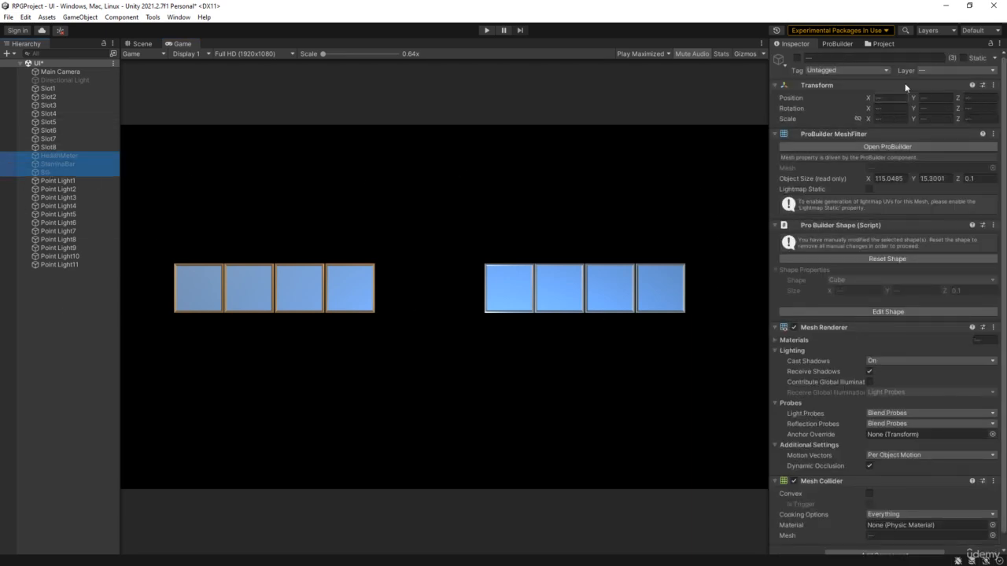
pyautogui.click(797, 58)
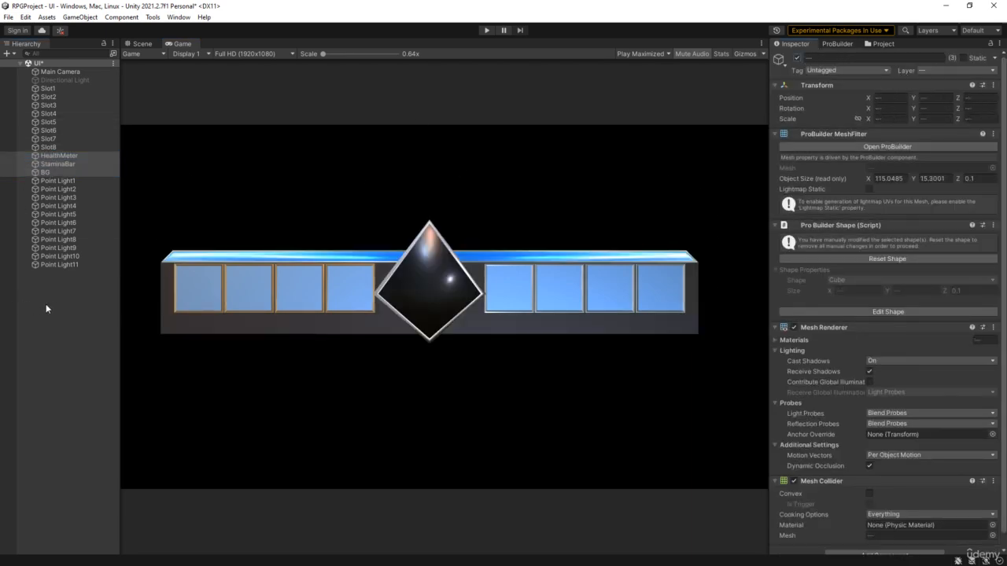
pyautogui.click(63, 294)
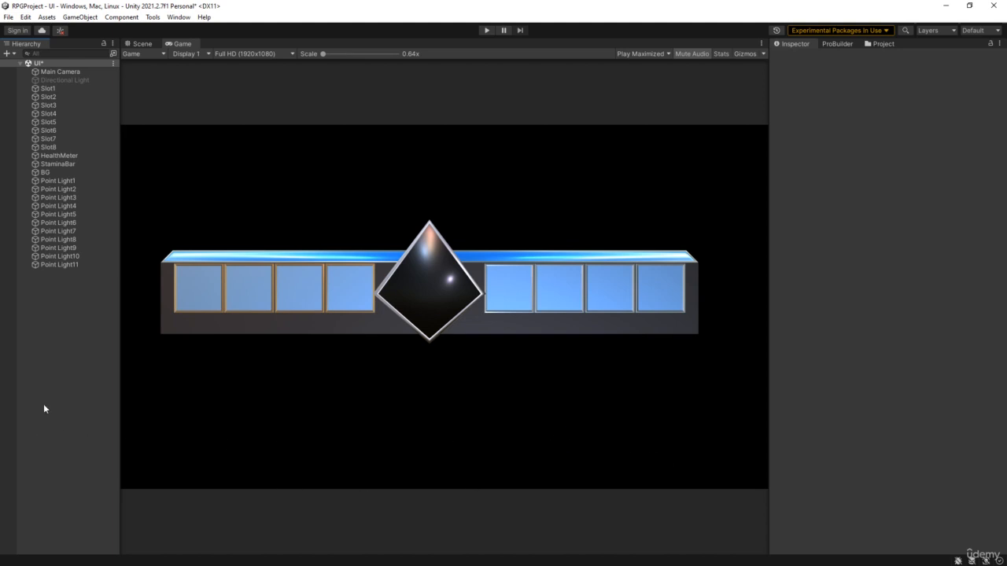
pyautogui.click(8, 16)
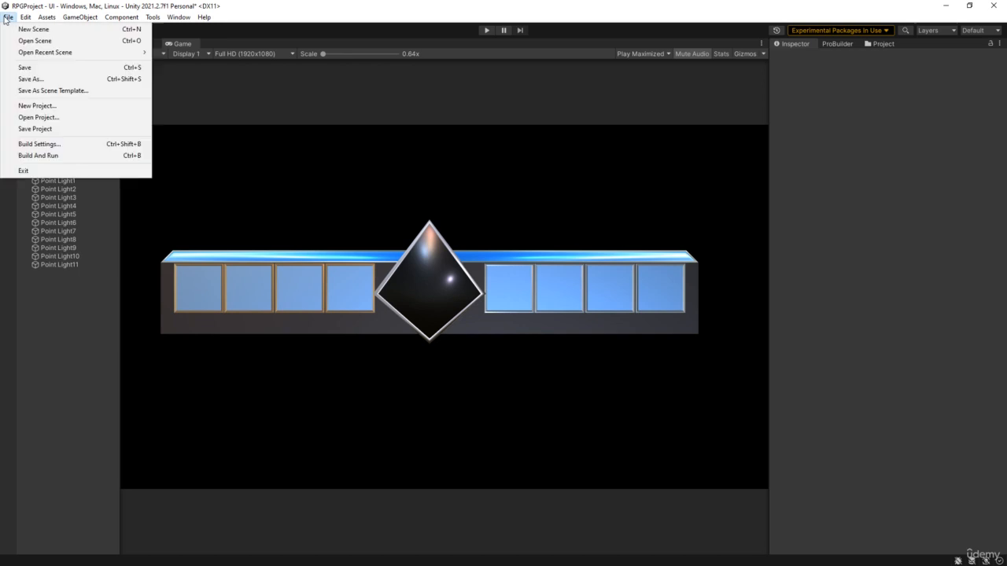
pyautogui.click(22, 68)
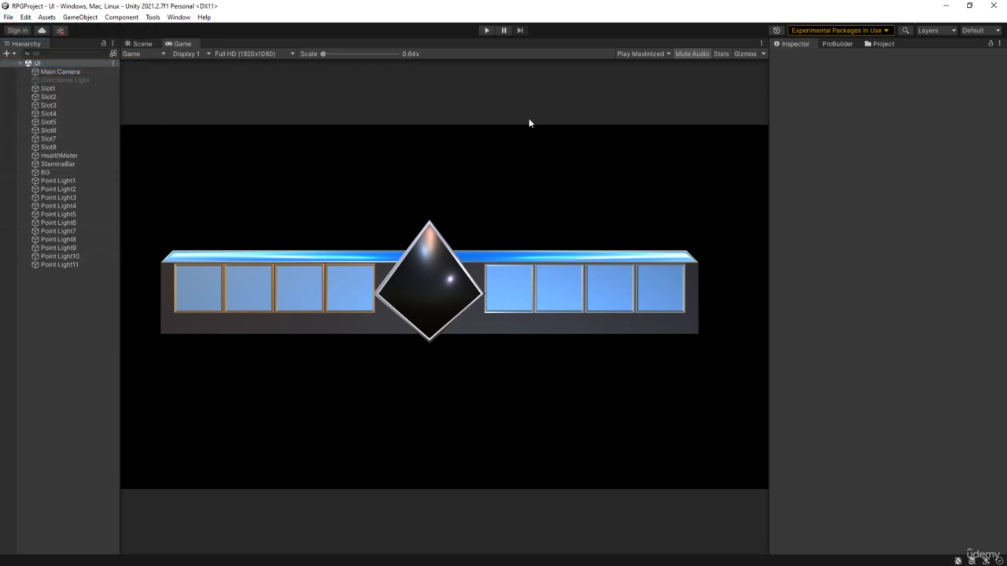